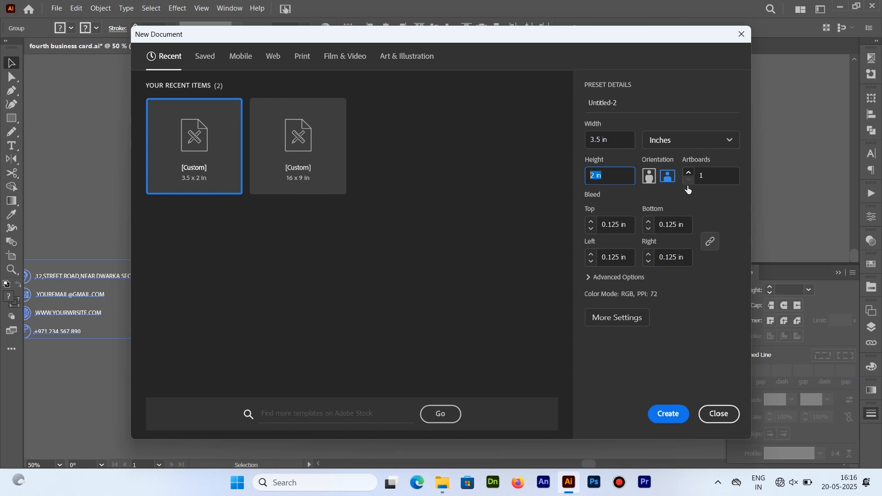
- Set the new 3.5 × 2 in document's color mode to CMYK Color and raster effects to High (300 ppi)
click(619, 278)
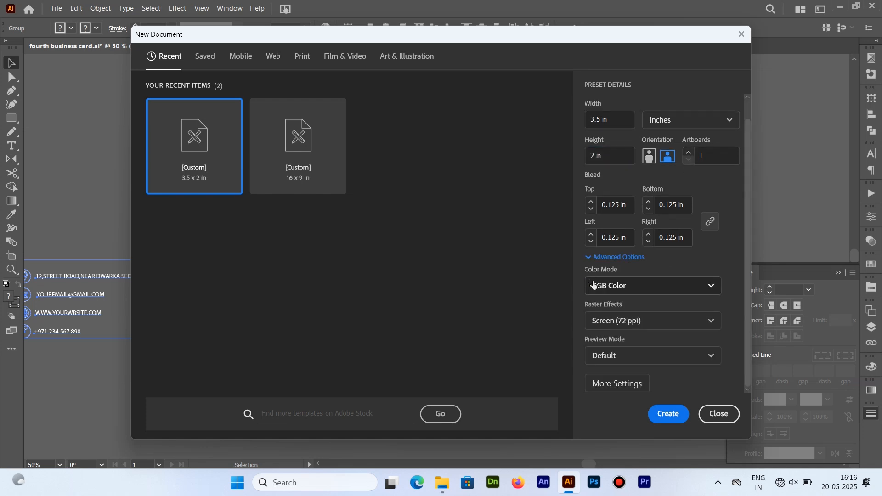
click(711, 287)
click(596, 325)
click(689, 322)
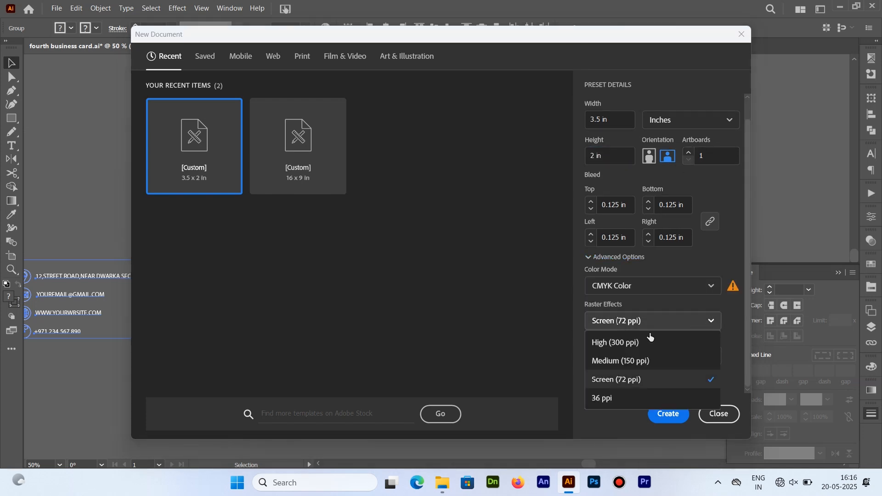
click(641, 344)
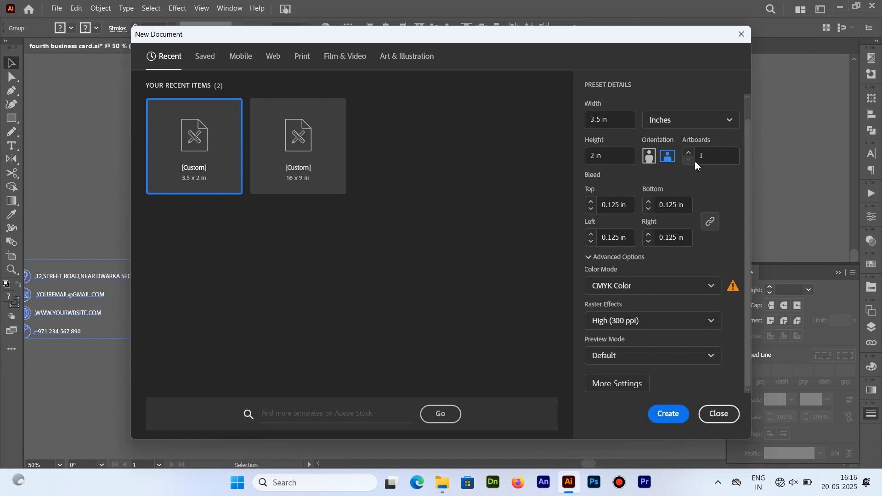
- Create the document with two artboards arranged in a single column
click(617, 383)
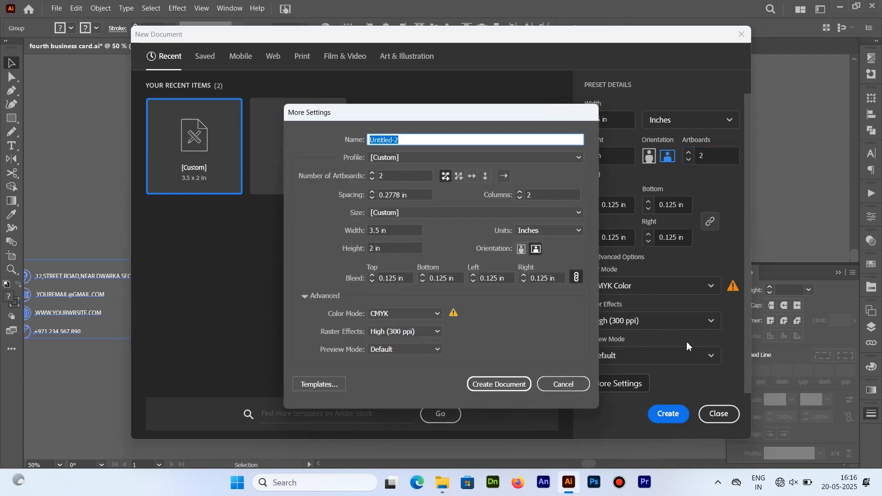
click(485, 179)
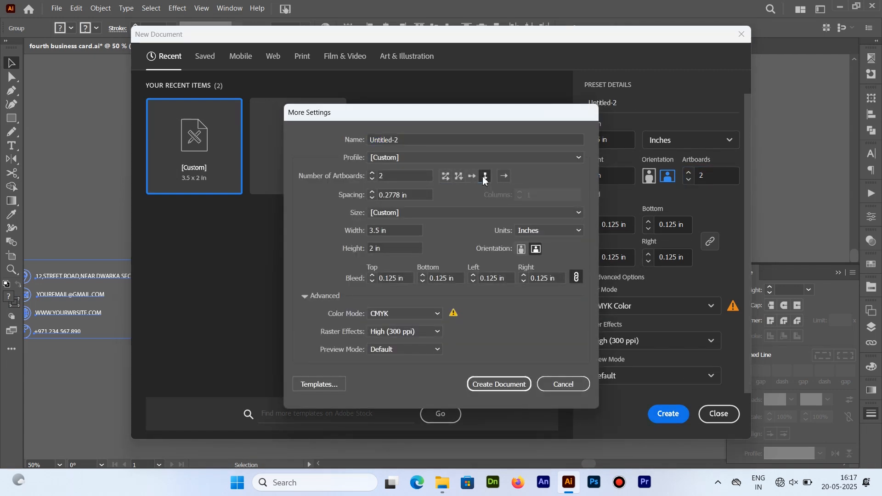
click(490, 383)
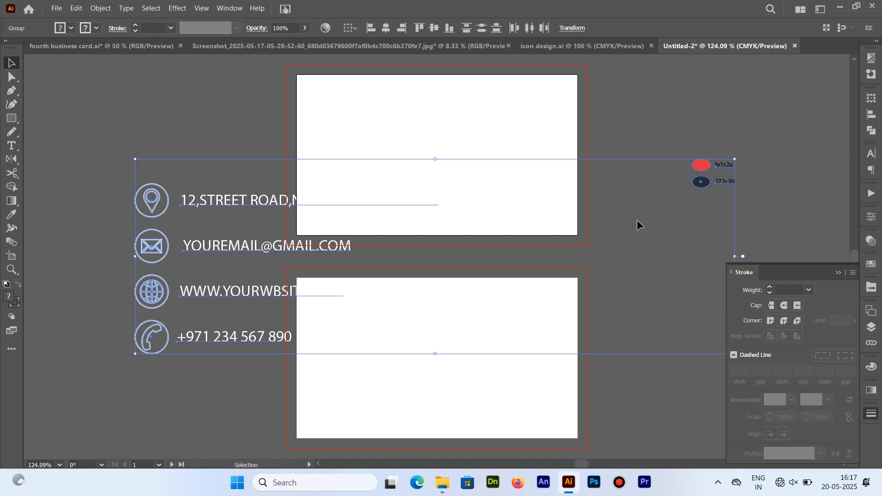
- Move the contact details block and the red and dark colour swatches clear of the artboards, on their left side
click(674, 174)
drag(266, 251, 55, 246)
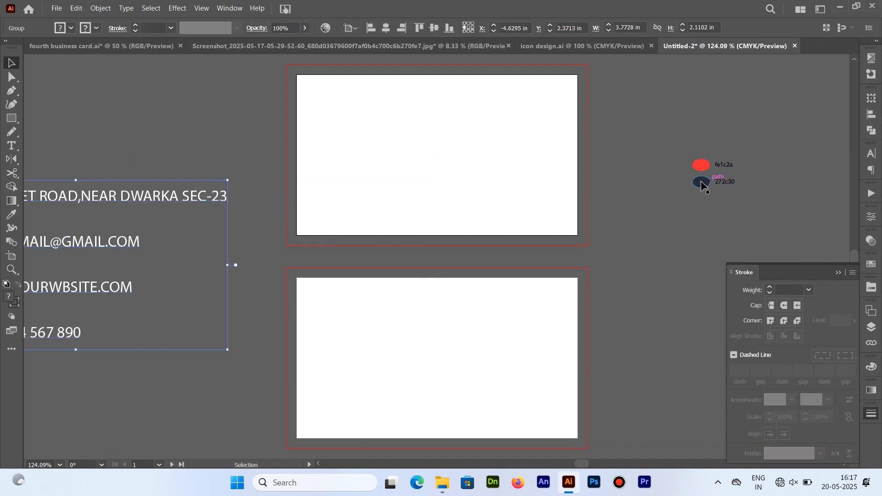
click(702, 184)
drag(701, 164, 216, 147)
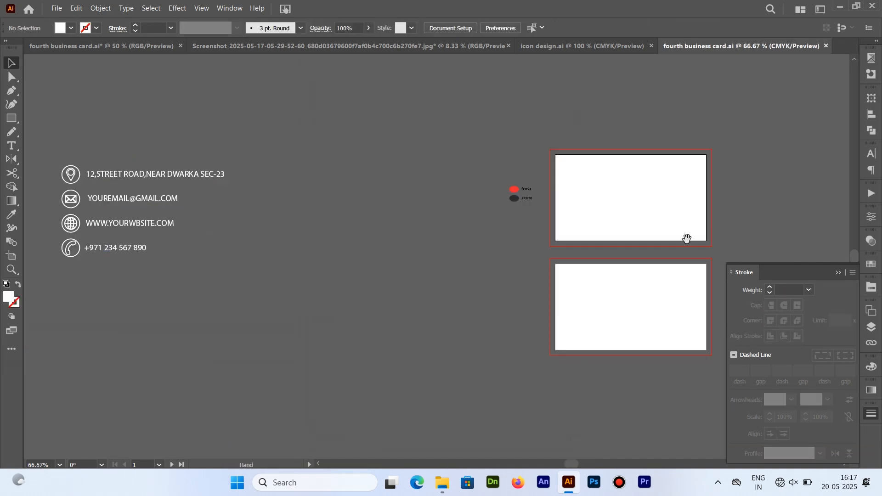
drag(686, 238, 387, 222)
- Resize the colour swatch group to about 0.63 × 0.43 in beside the upper artboard and collapse the Stroke settings
click(227, 181)
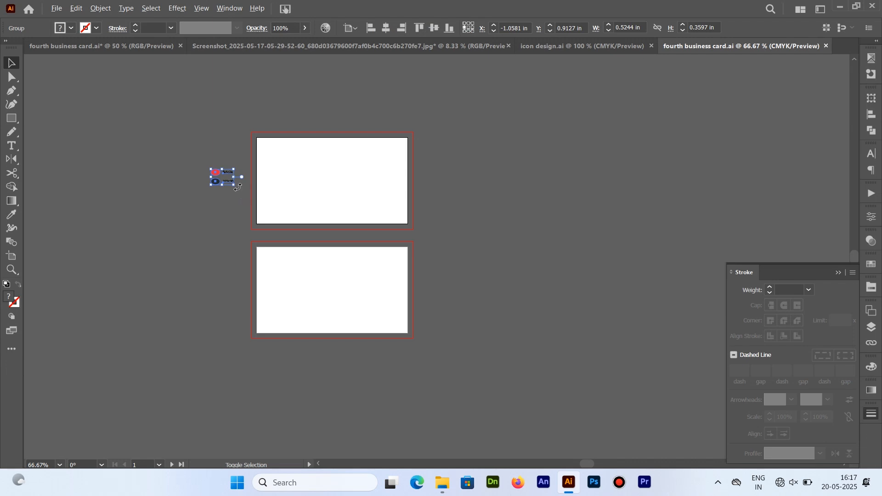
drag(235, 185, 261, 195)
key(ctrl+0)
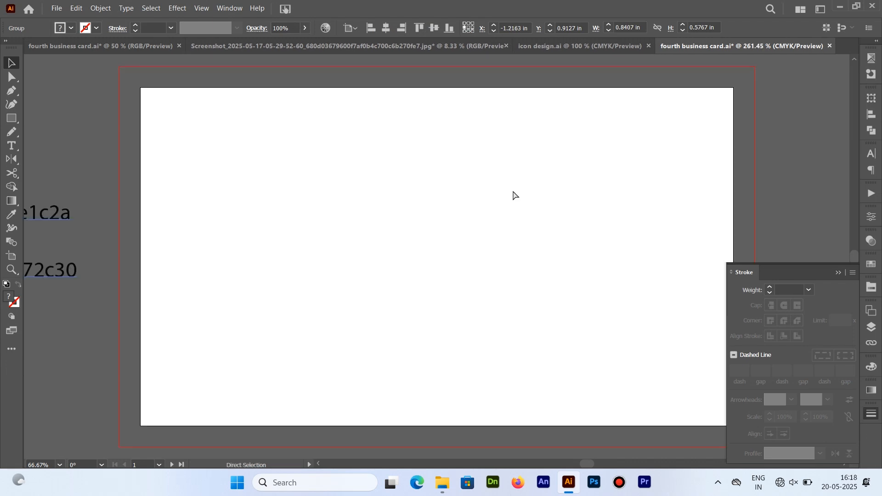
click(839, 273)
mouse_move(544, 272)
mouse_down()
mouse_move(571, 262)
mouse_move(596, 274)
mouse_up()
drag(109, 214, 134, 247)
scroll(333, 309, right, 2)
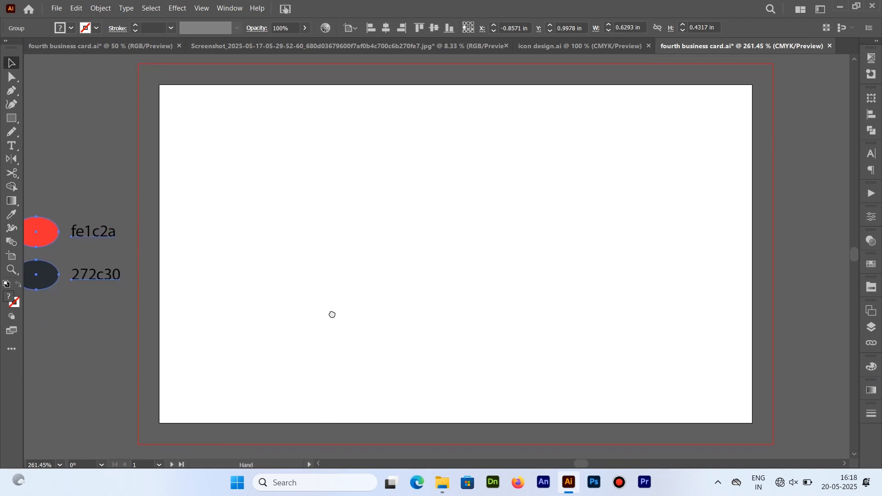
- Create a 3.5 × 2 in rectangle and centre it horizontally and vertically on the upper artboard
click(12, 118)
click(305, 213)
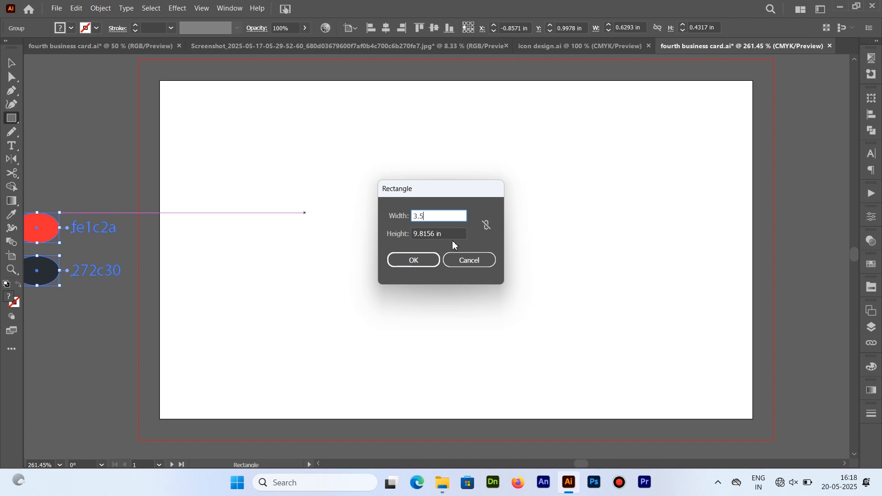
key(Tab)
text(2)
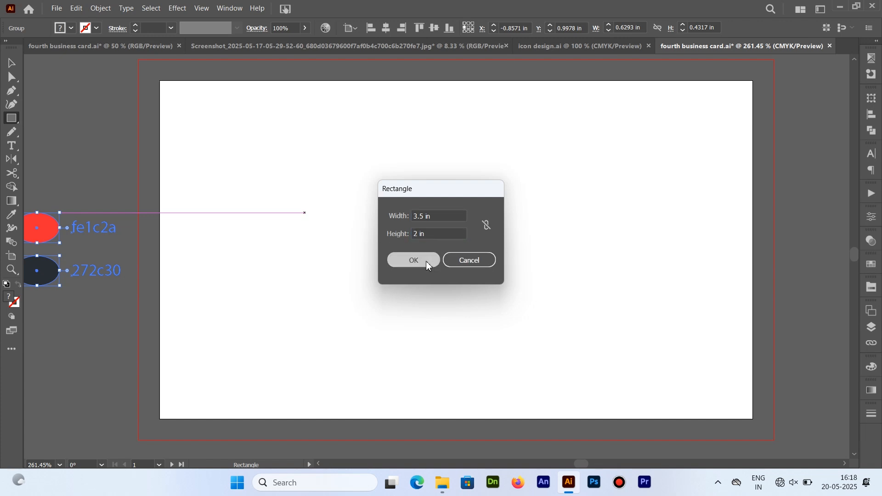
click(421, 260)
click(456, 27)
click(478, 67)
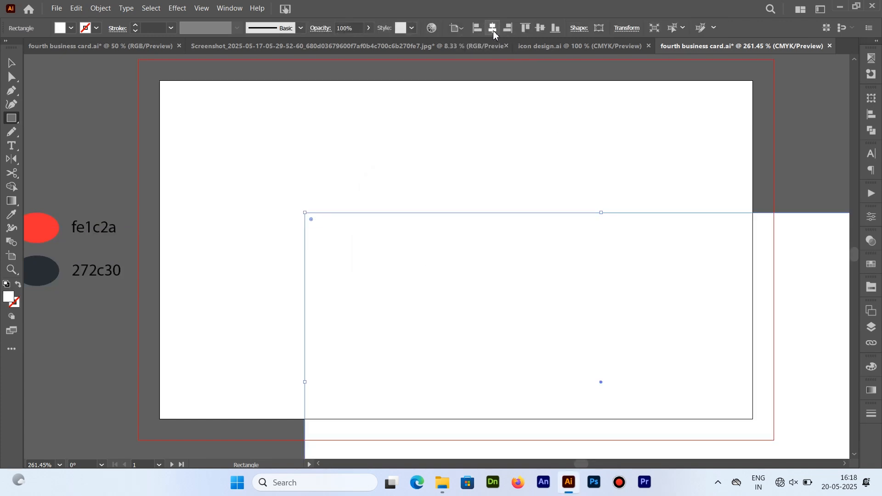
click(541, 27)
click(493, 28)
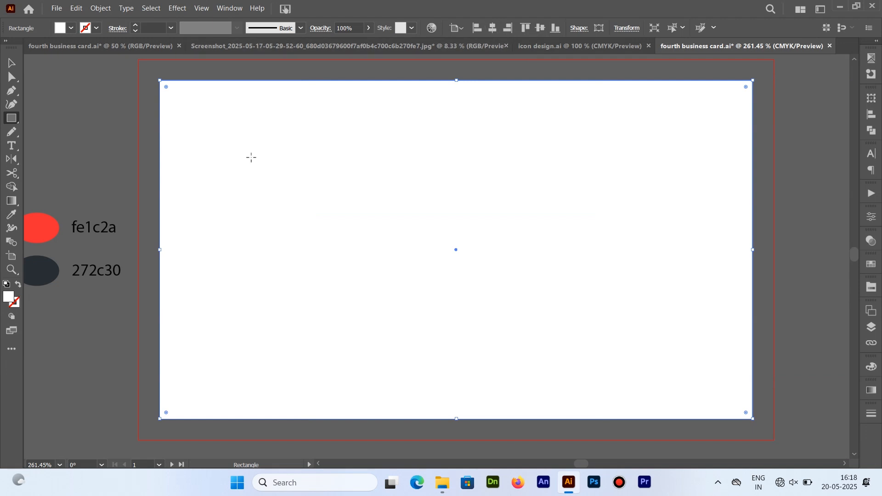
- Create a 3.375 × 1.875 in rectangle for the safe area and centre it horizontally and vertically on the artboard
click(266, 166)
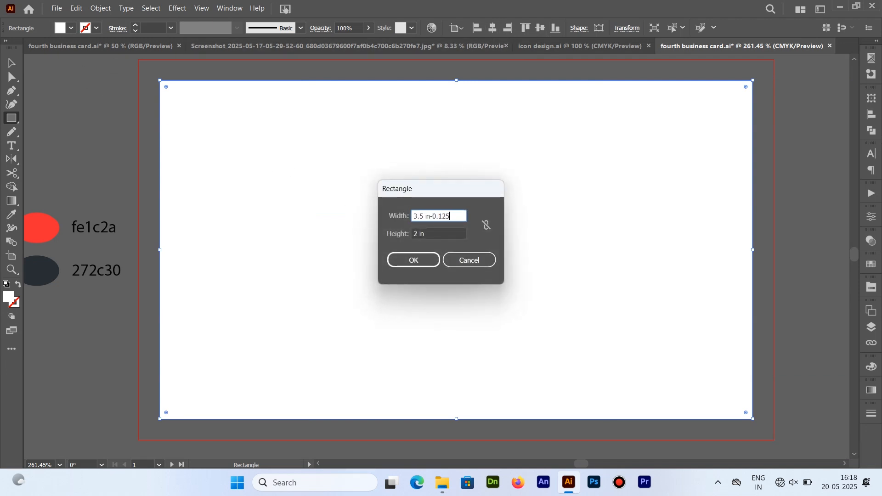
click(433, 233)
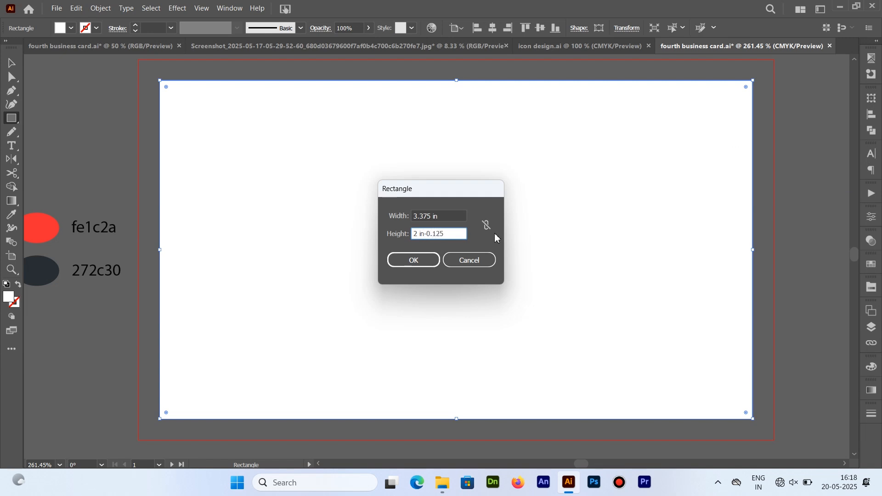
click(414, 260)
click(493, 28)
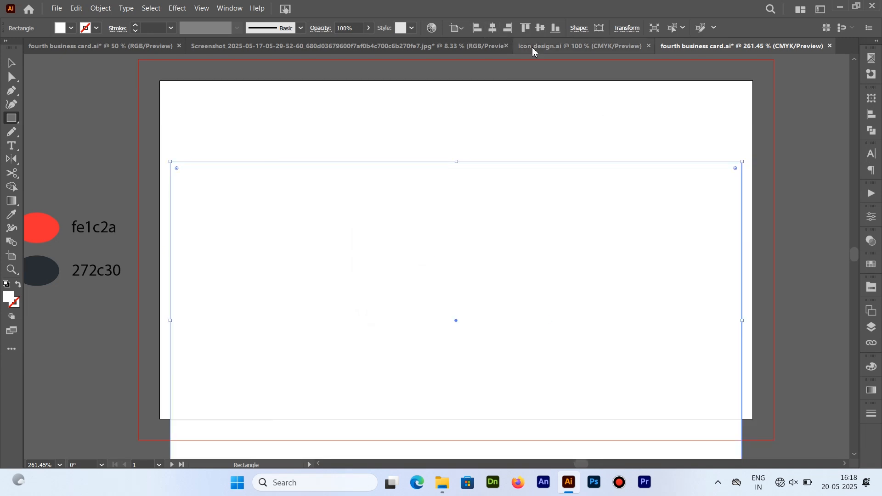
click(541, 28)
- Convert the inner safe-area rectangle into guides
key(v)
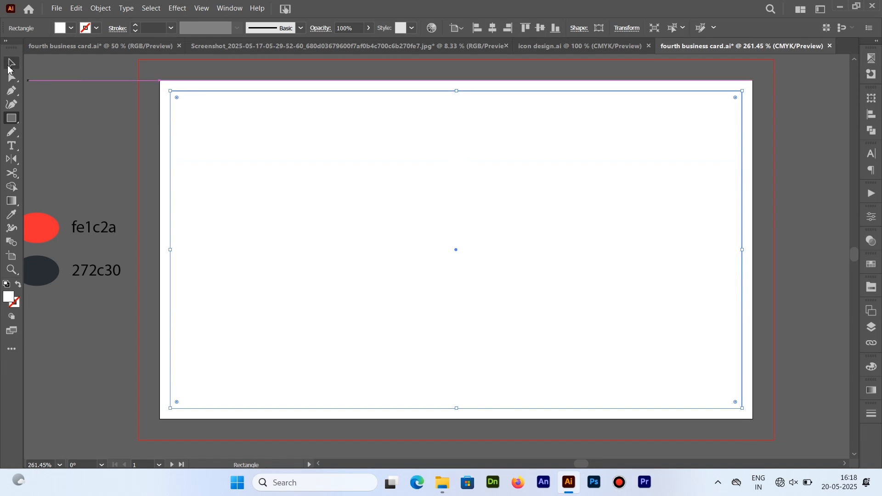
right_click(210, 90)
click(275, 318)
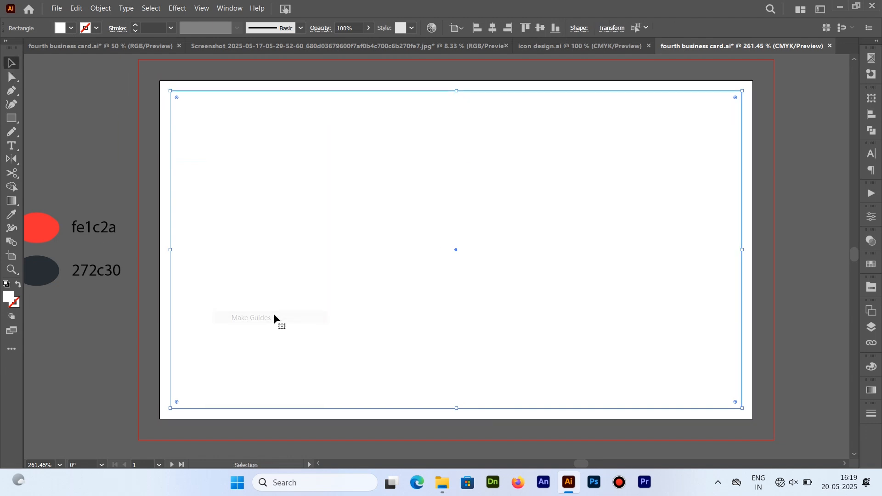
- Create a 3.625 × 2.125 in rectangle, centre it on the artboard both ways, and deselect it
click(11, 118)
click(424, 250)
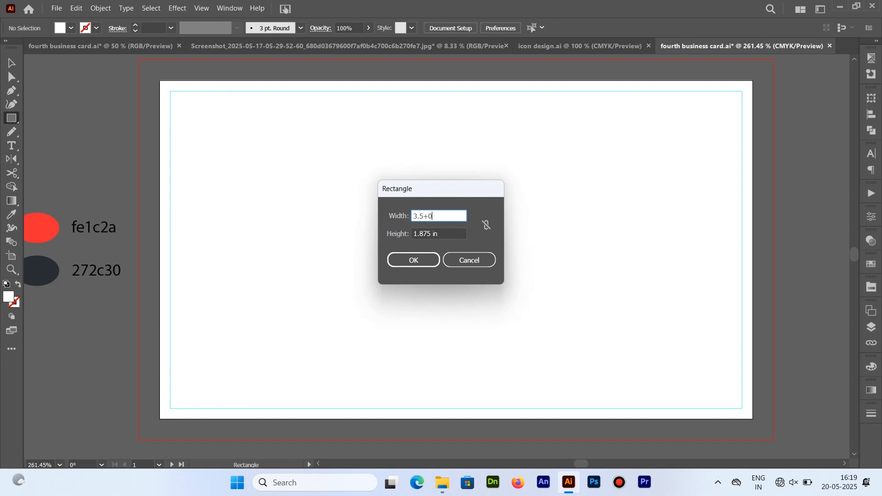
key(Tab)
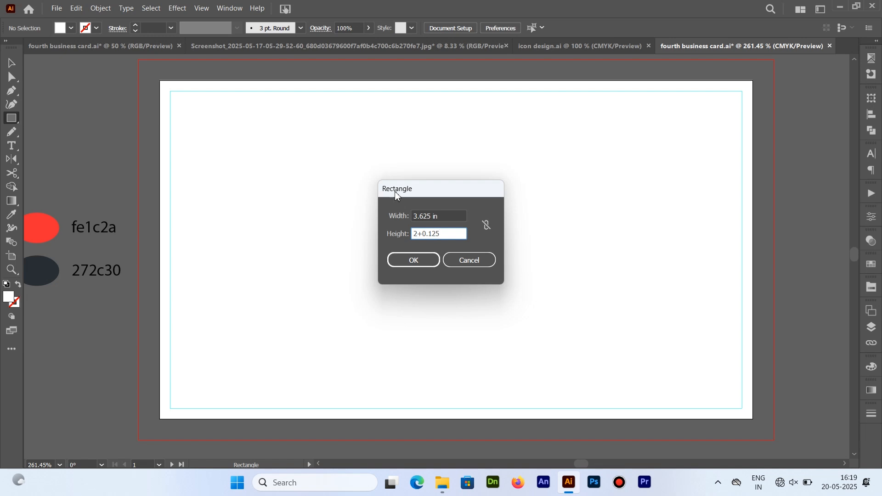
text(2+0.125)
click(413, 261)
click(493, 27)
click(540, 28)
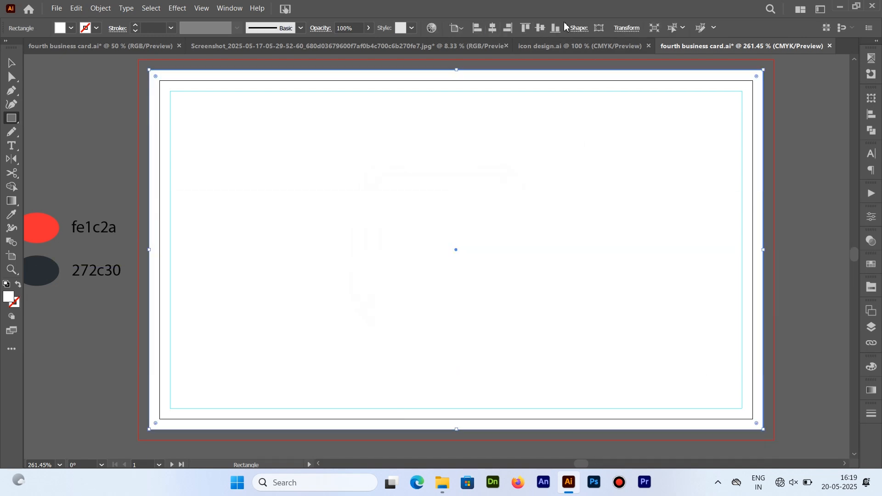
click(11, 63)
click(116, 91)
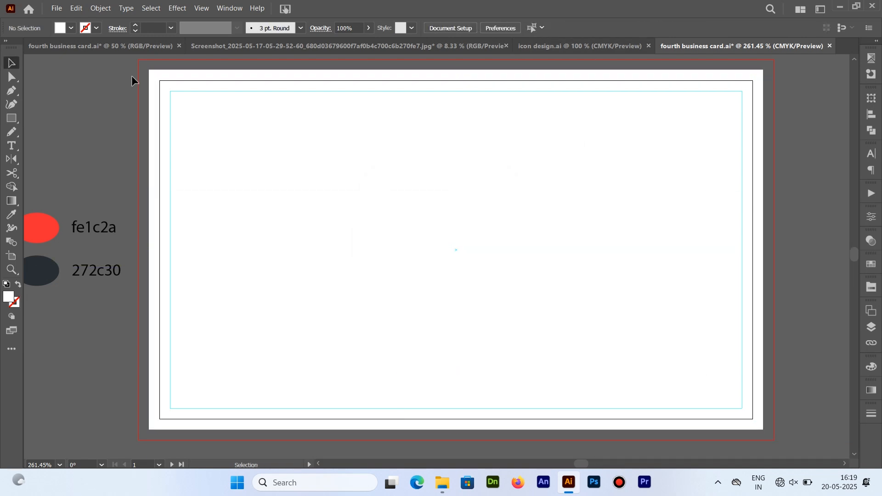
- Draw a long, thin rectangle near the card's lower edge and fill it with the dark 272c30 swatch colour
click(17, 121)
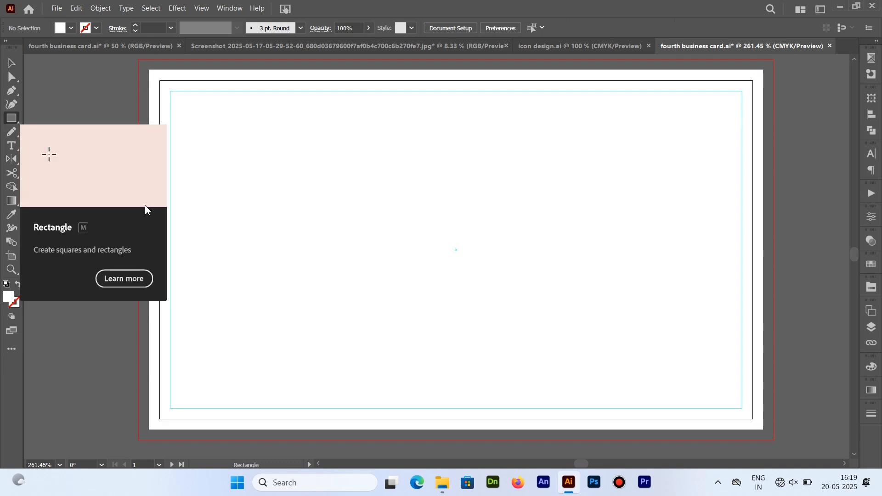
mouse_move(261, 358)
mouse_down()
mouse_move(473, 418)
mouse_move(690, 408)
mouse_move(620, 399)
mouse_move(651, 399)
mouse_up()
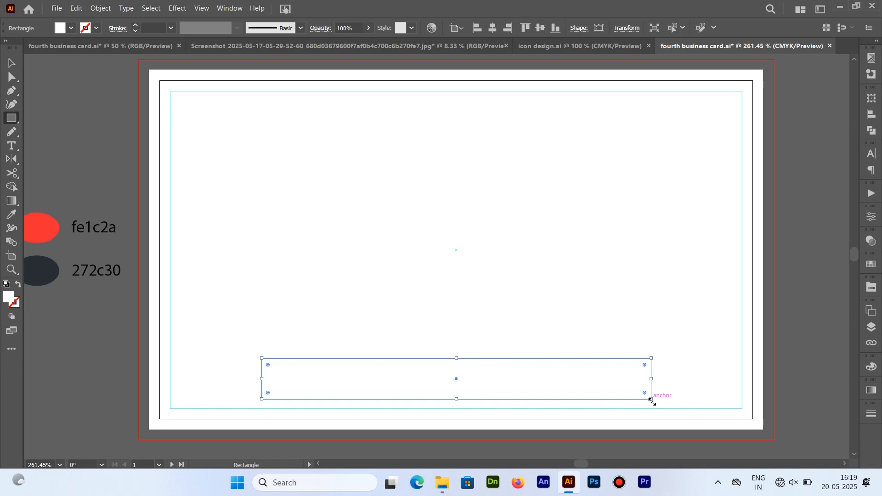
click(12, 214)
click(41, 271)
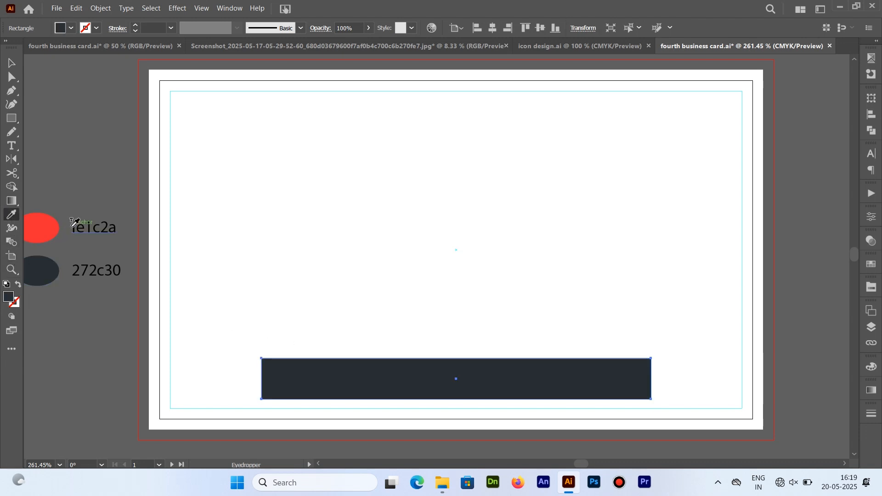
- Select the white background rectangles behind the dark bar and lock them
click(12, 77)
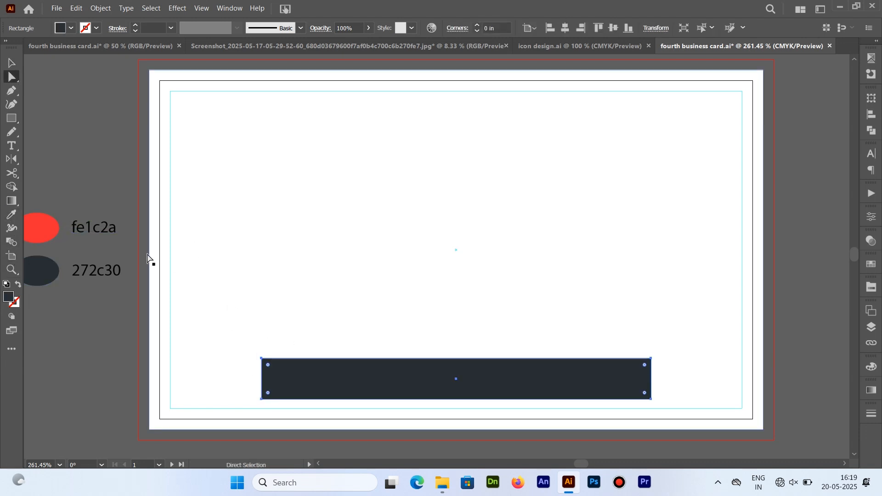
drag(150, 129, 261, 173)
click(101, 8)
mouse_move(151, 85)
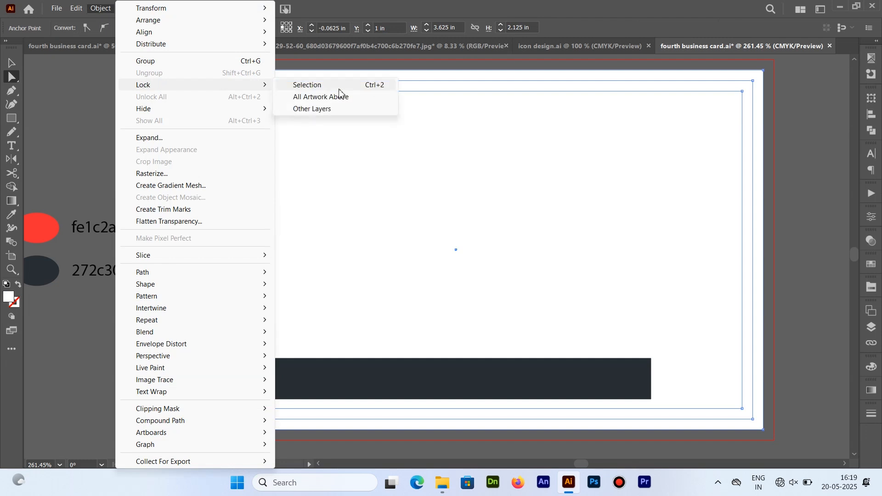
click(334, 88)
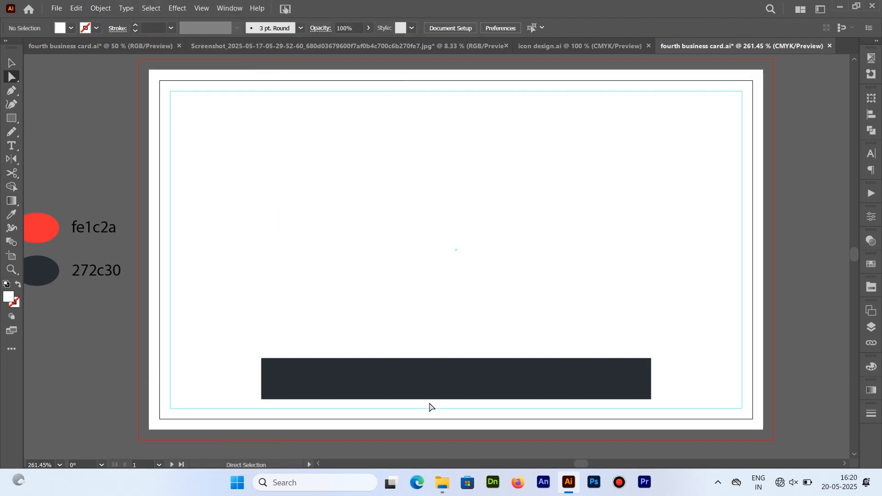
- Round the dark bar's corners fully into a pill shape
click(271, 380)
drag(271, 370, 426, 366)
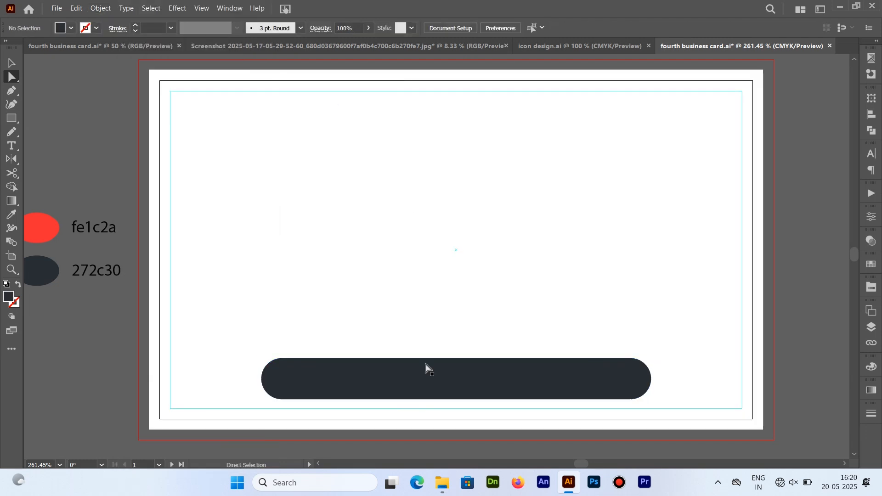
key(v)
- Copy the rounded dark bar, paste it in front, and scale the copy down slightly about its centre
click(76, 9)
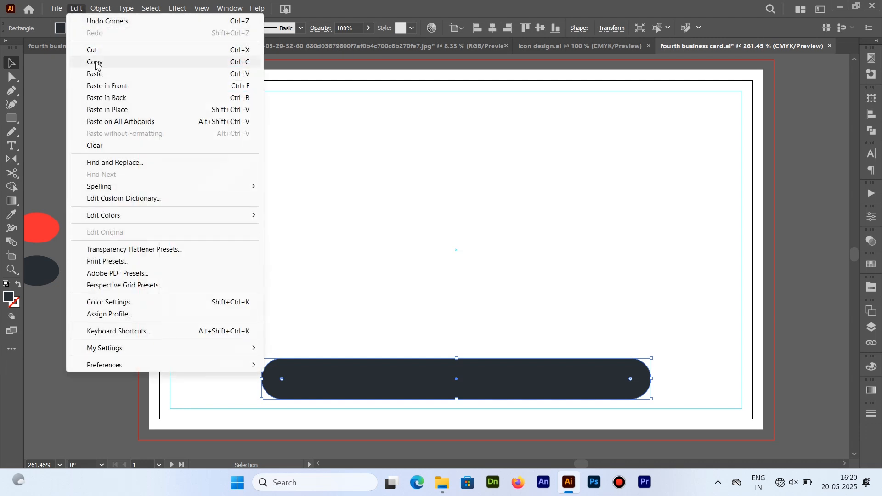
click(114, 89)
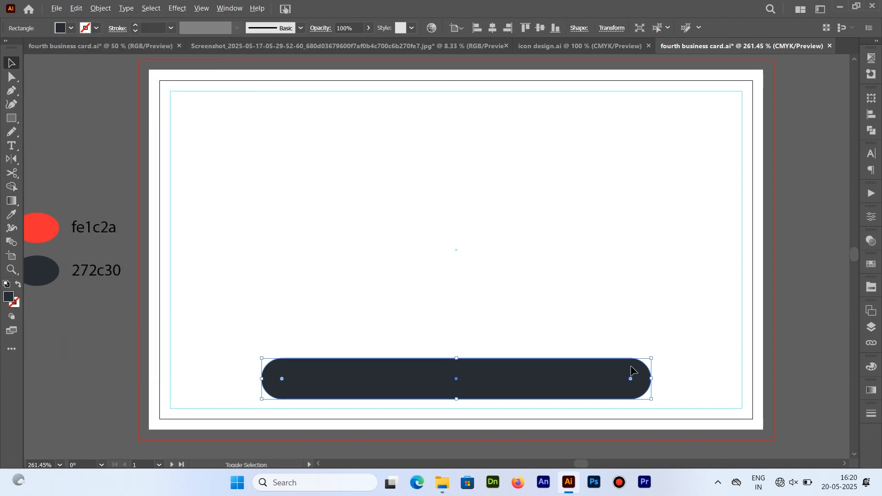
drag(652, 358, 634, 354)
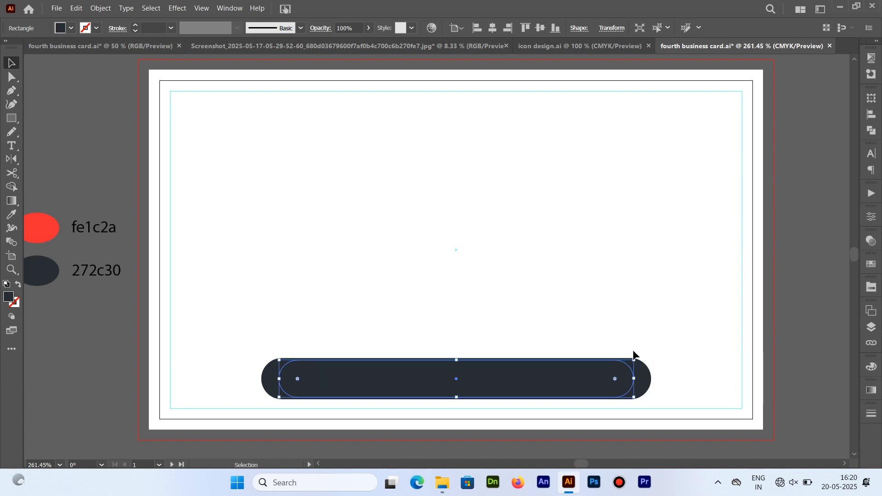
- Paste another copy of the dark bar in front and scale it about its centre to be smaller than the previous copy
click(76, 8)
click(118, 87)
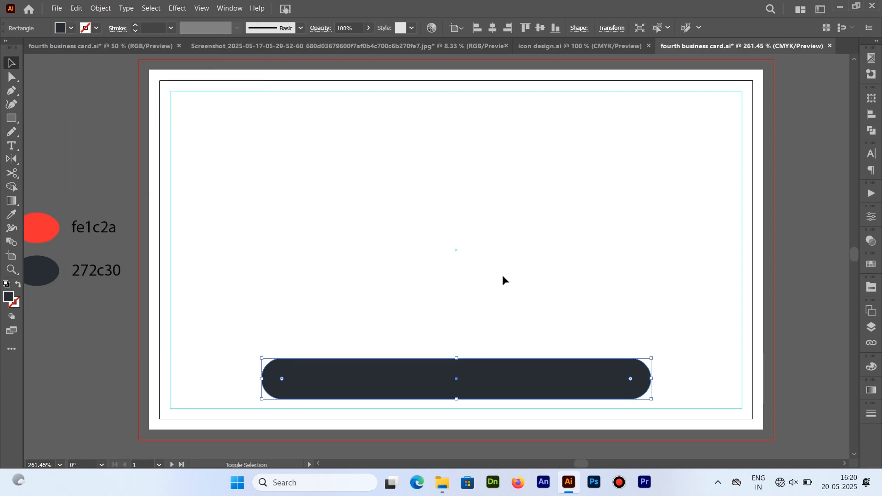
drag(651, 357, 611, 363)
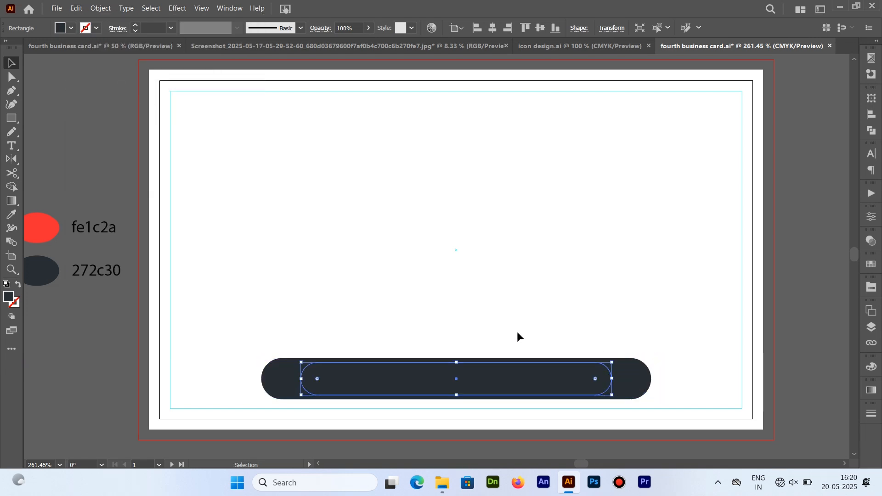
- Select all three nested bars, swap their fill and stroke to leave only outlines, and set the stroke weight to 0.25 pt
click(501, 354)
drag(358, 336, 294, 391)
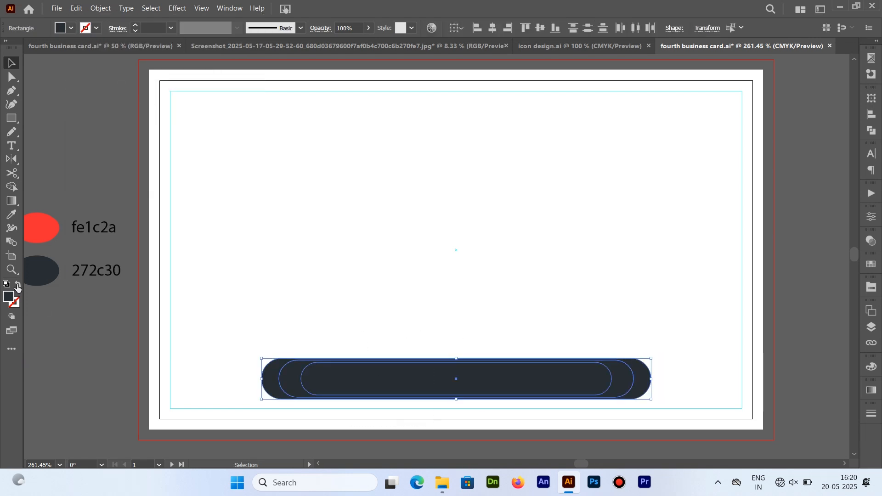
click(18, 284)
click(409, 325)
drag(276, 333, 368, 415)
click(135, 31)
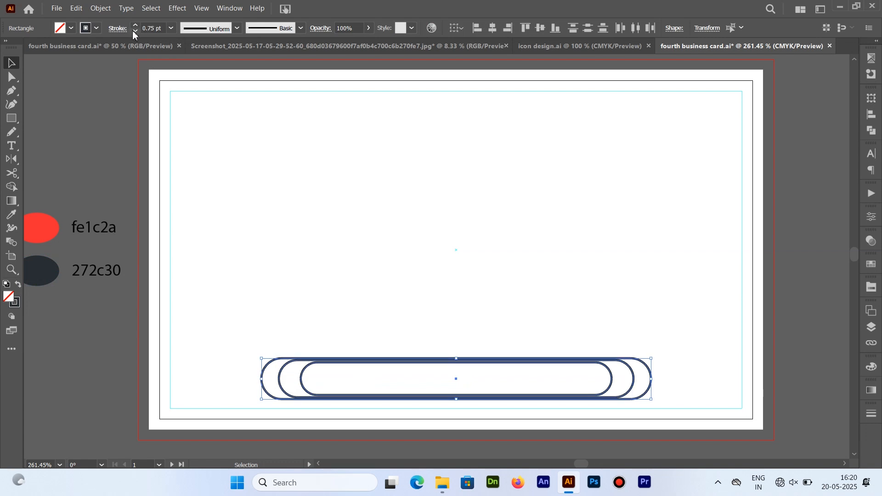
click(135, 31)
click(135, 31)
click(439, 273)
- Stretch the middle and innermost pill outlines vertically until they match the height of the outer one
key(ctrl+equal)
key(ctrl+equal)
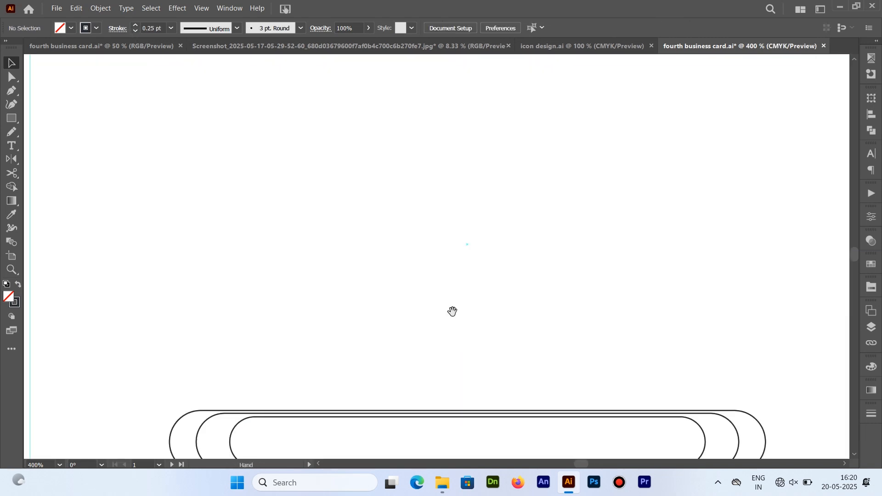
drag(453, 311, 378, 162)
click(317, 265)
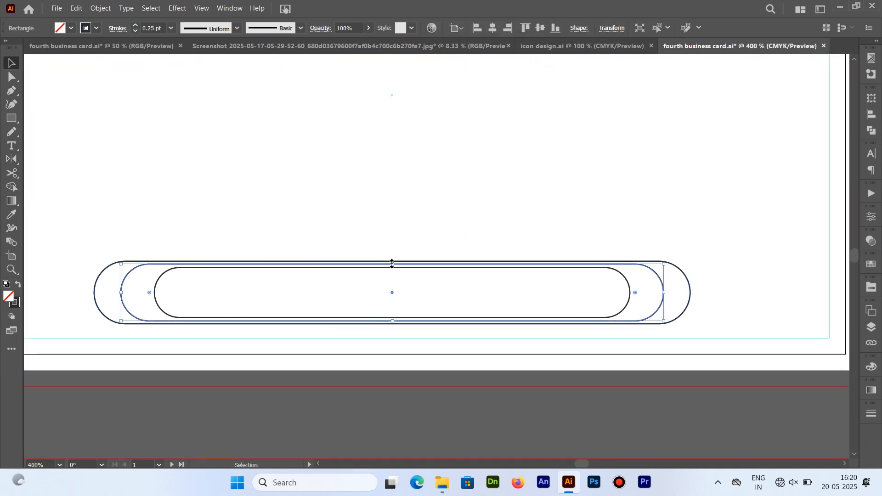
drag(392, 263, 392, 261)
drag(393, 321, 393, 328)
click(392, 317)
drag(393, 269, 392, 261)
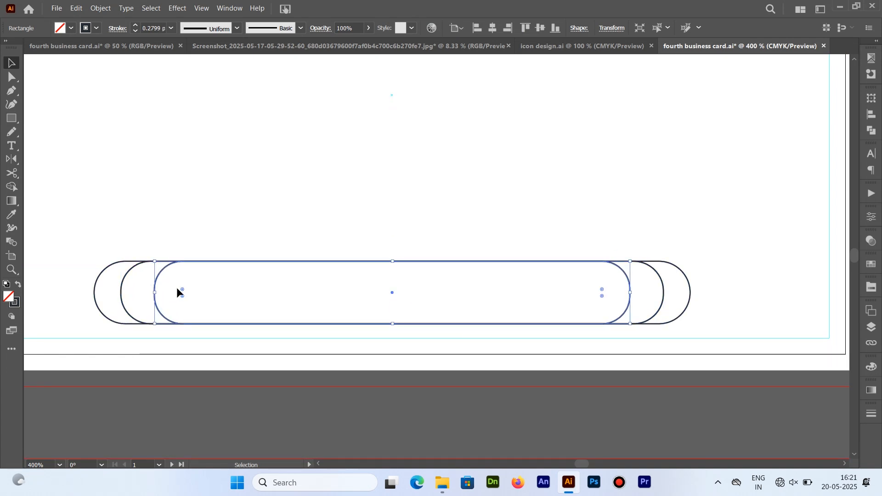
- Fully round the corners of the two inner outlines so their ends are semicircular
drag(177, 293, 270, 293)
click(660, 289)
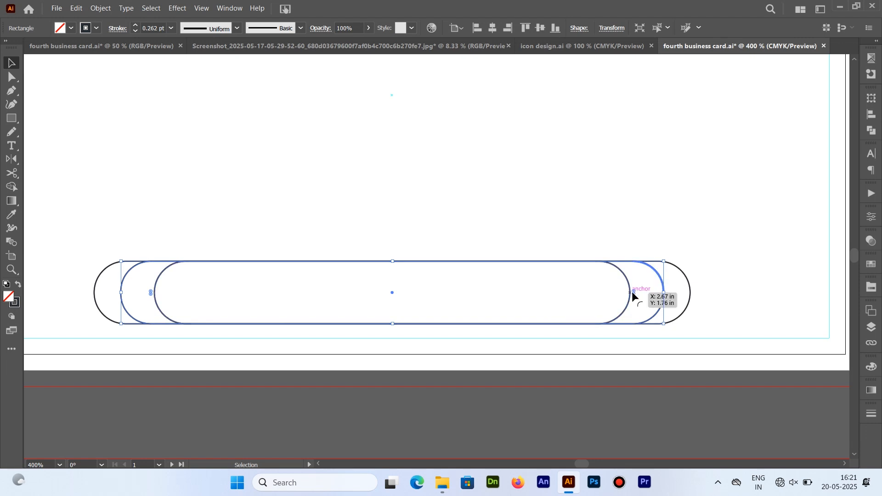
click(96, 283)
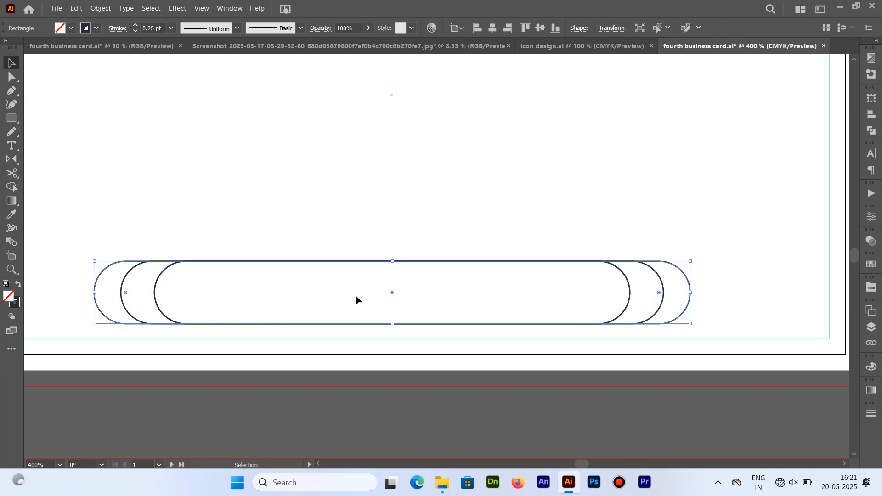
click(574, 232)
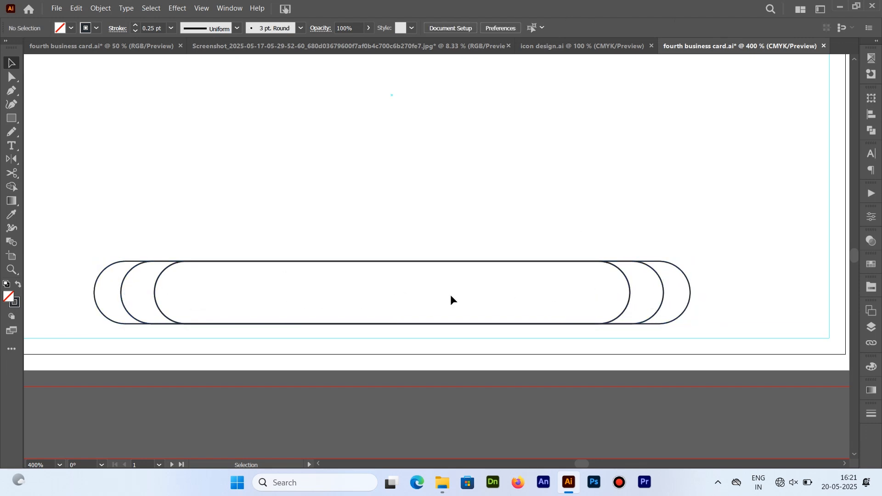
- Widen the innermost pill outline at both ends so that it sits closer to the middle outline
click(155, 293)
drag(156, 295, 139, 295)
drag(630, 294, 649, 294)
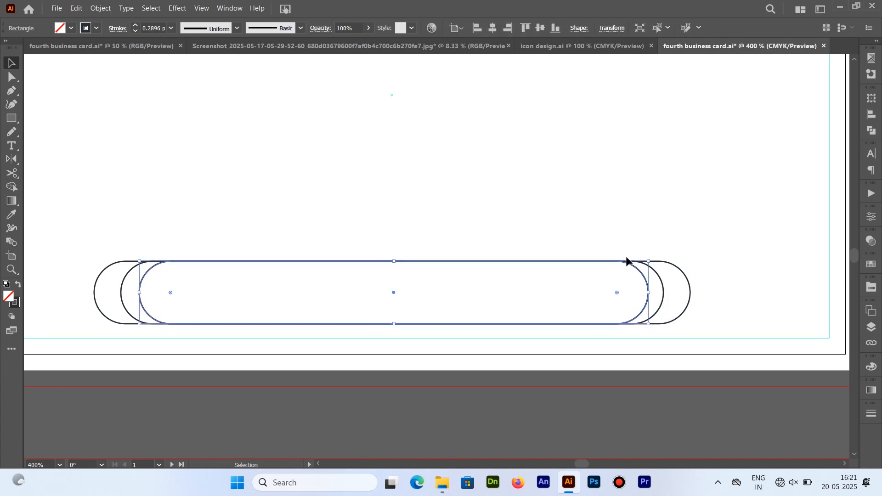
click(469, 225)
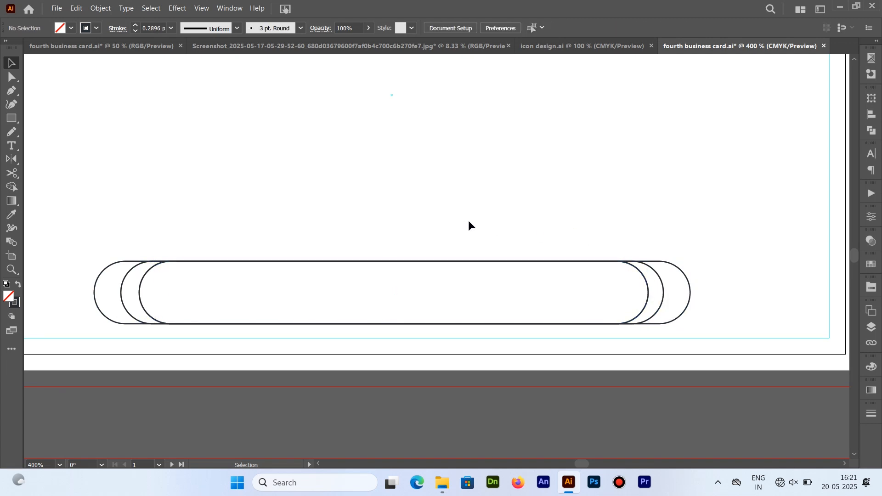
click(128, 263)
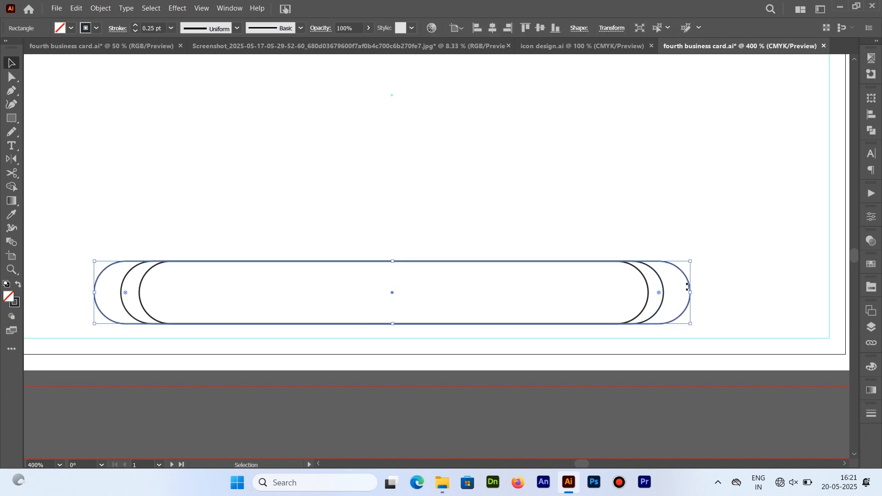
click(482, 222)
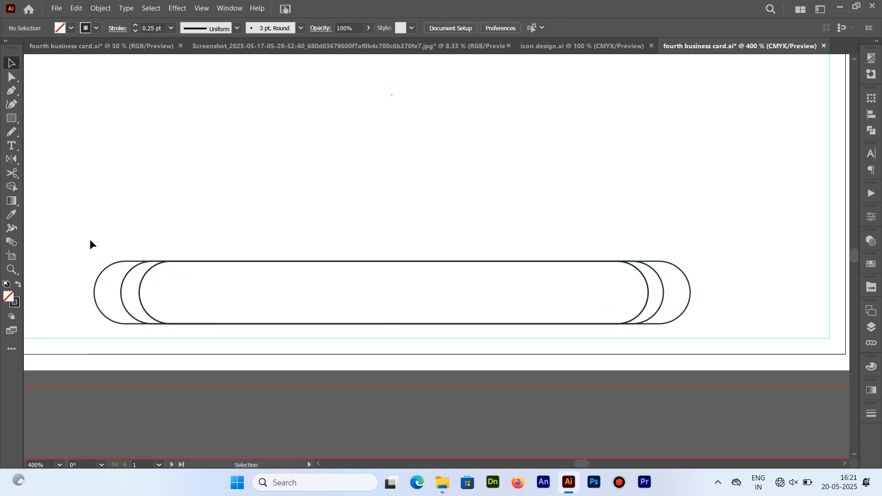
drag(90, 243, 261, 331)
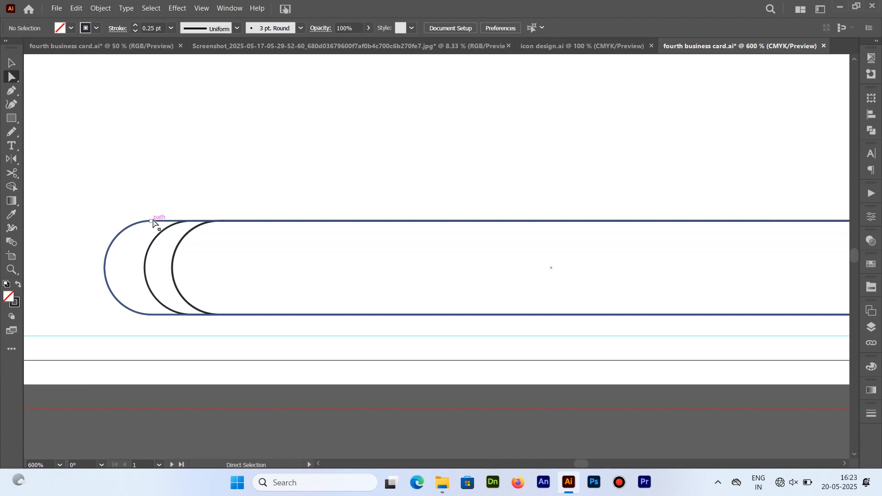
click(152, 221)
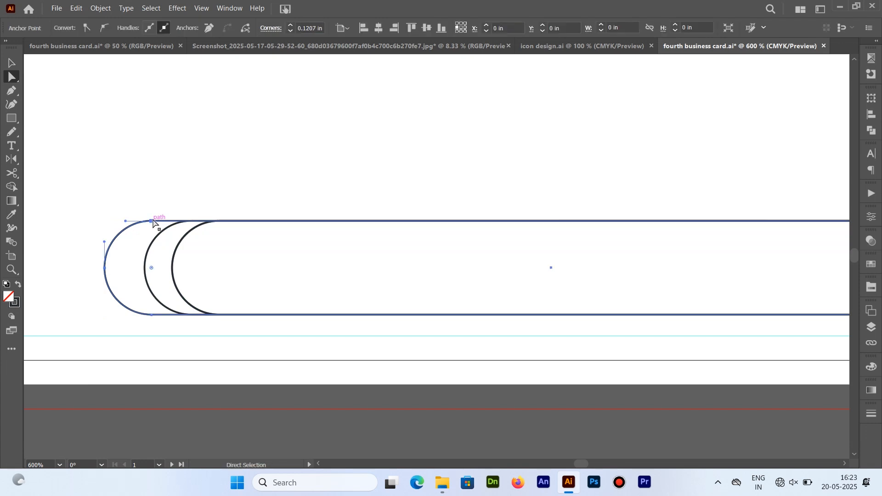
- Stretch the middle pill outline so it extends slightly above and below the other two outlines
click(11, 63)
click(173, 227)
click(174, 225)
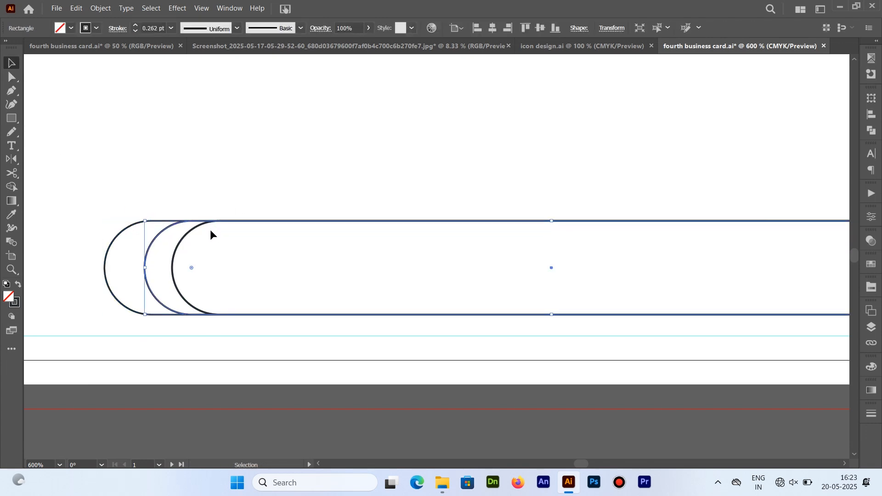
drag(553, 223, 552, 217)
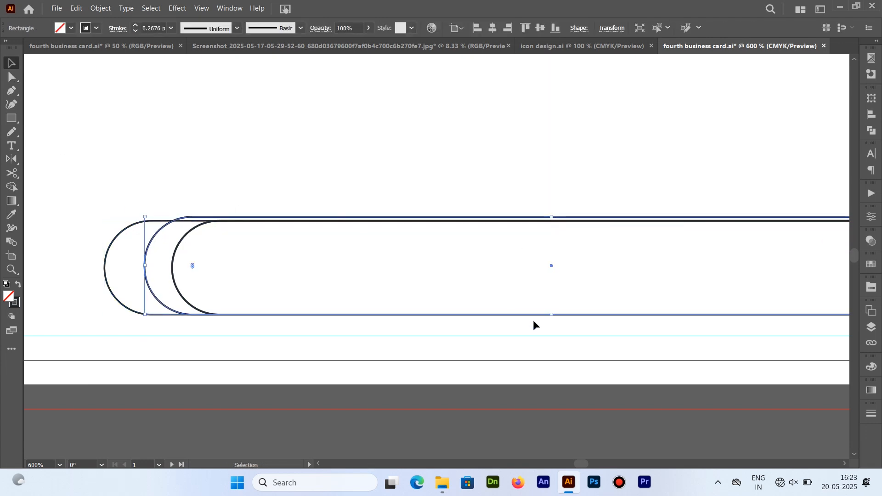
drag(554, 315, 548, 325)
- Remove the middle outline's regions with the Shape Builder, leaving the central pill and a separate crescent at each end
drag(675, 308, 530, 254)
key(ctrl+minus)
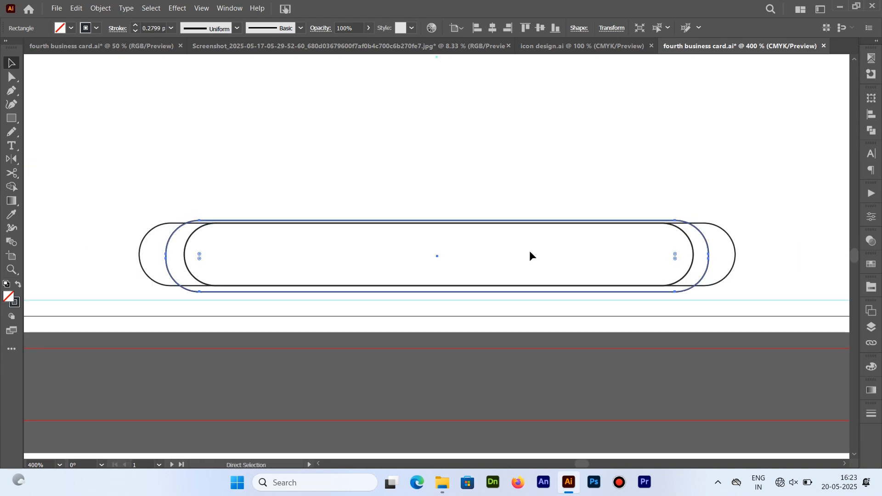
click(223, 188)
drag(156, 201, 257, 282)
click(9, 187)
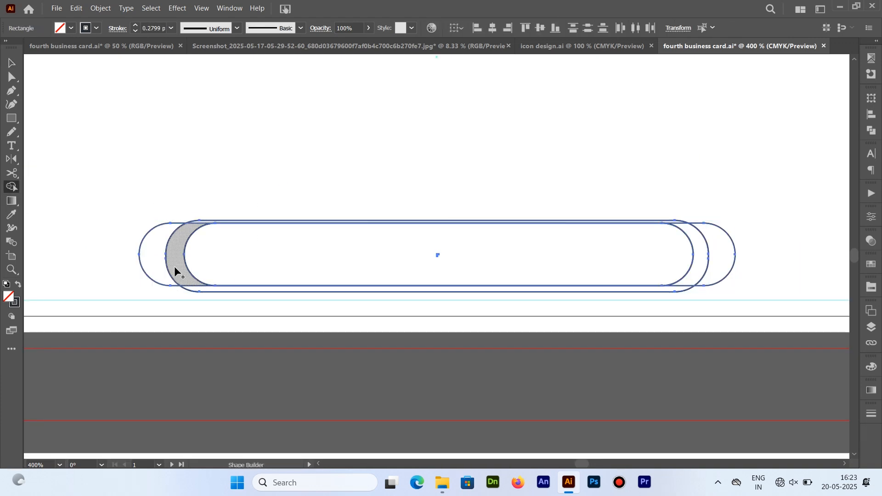
drag(176, 271, 198, 285)
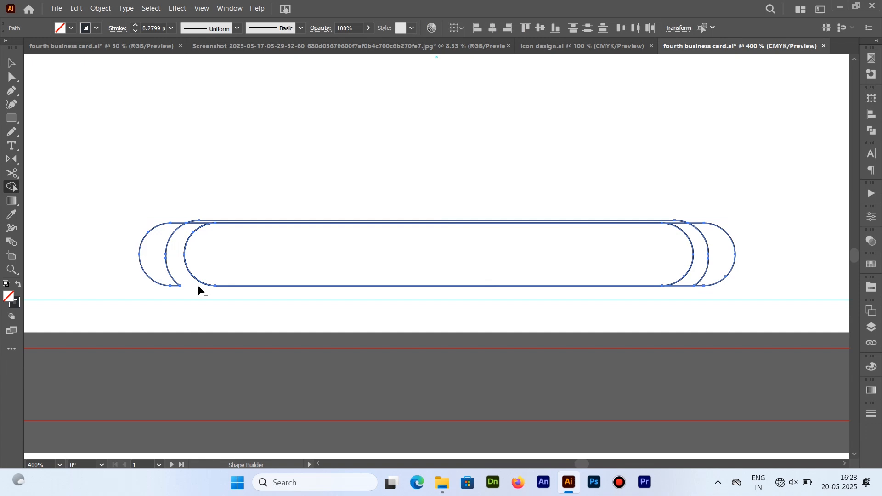
alt+click(200, 220)
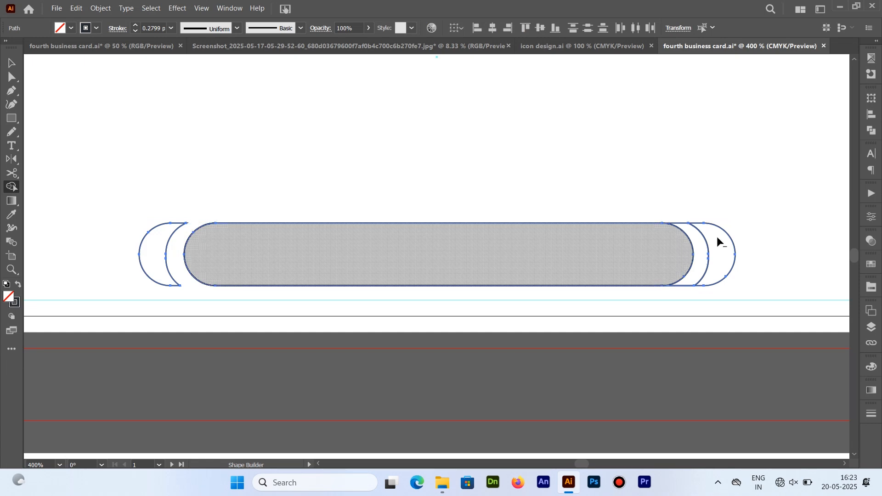
drag(690, 283, 680, 298)
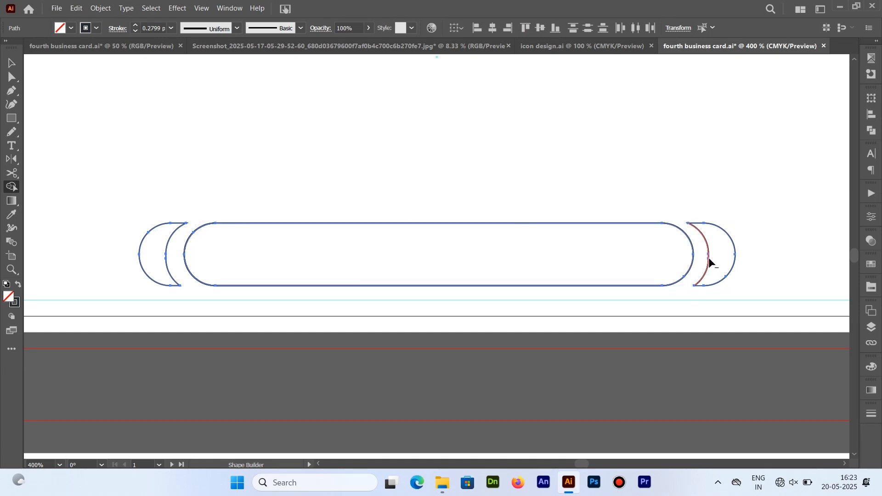
key(v)
click(152, 206)
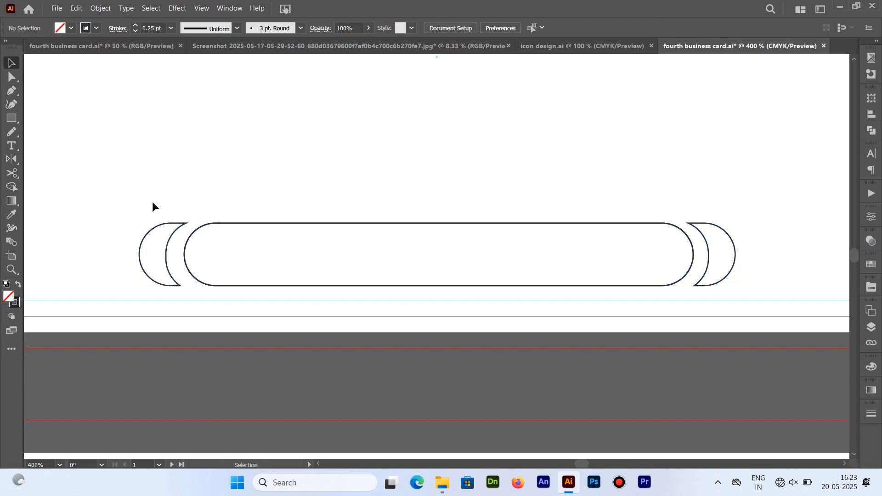
- Fill both end crescents with the dark 272c30 swatch colour
click(172, 249)
shift+click(731, 242)
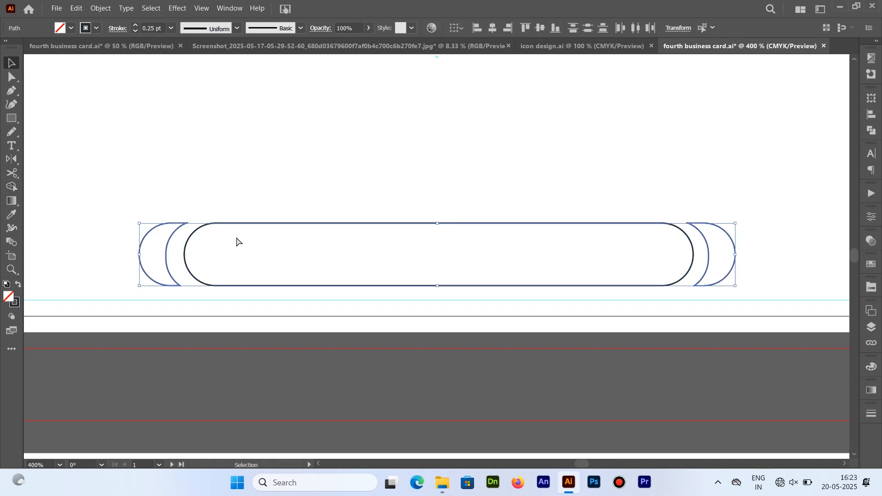
key(ctrl+minus)
key(ctrl+minus)
click(11, 215)
click(115, 175)
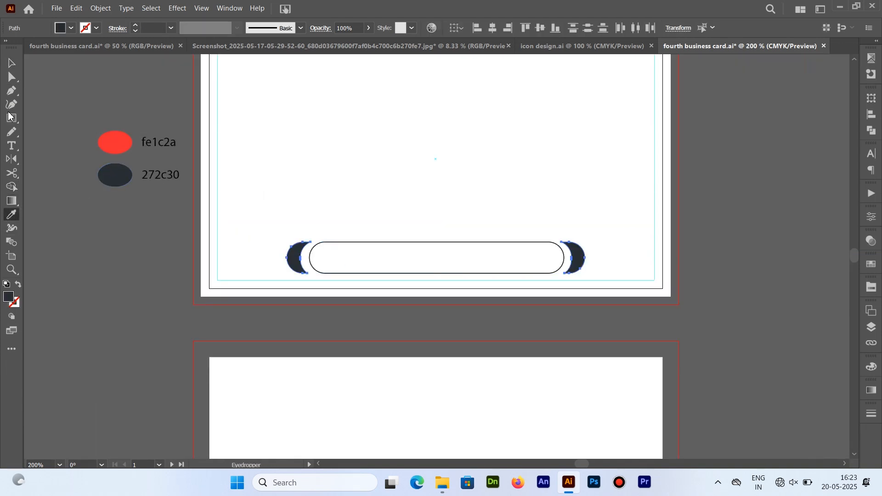
key(v)
click(363, 177)
- Fill the central pill with the red fe1c2a swatch colour
click(345, 248)
key(i)
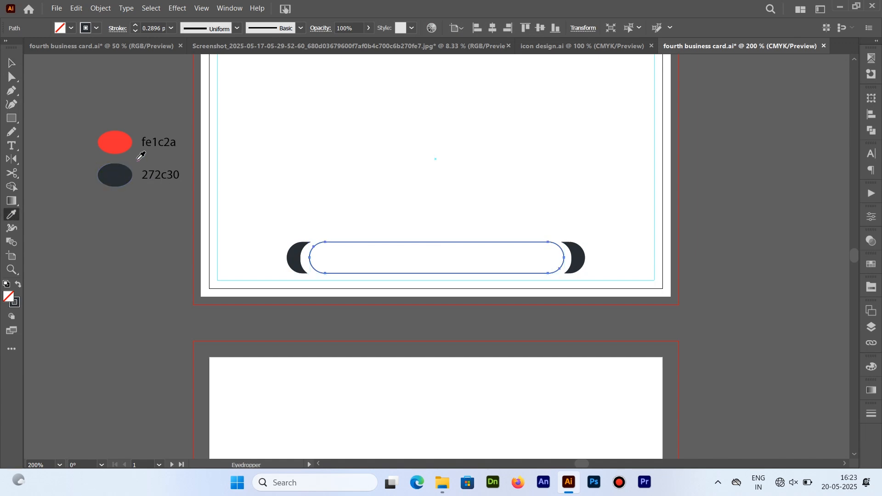
click(116, 142)
key(v)
click(275, 171)
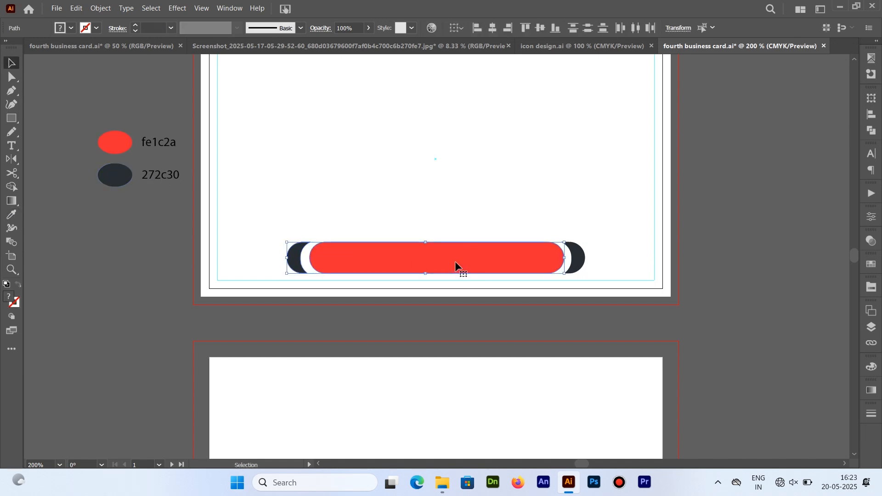
- Group the red pill with the two dark crescents
drag(258, 219, 633, 303)
right_click(512, 259)
click(524, 308)
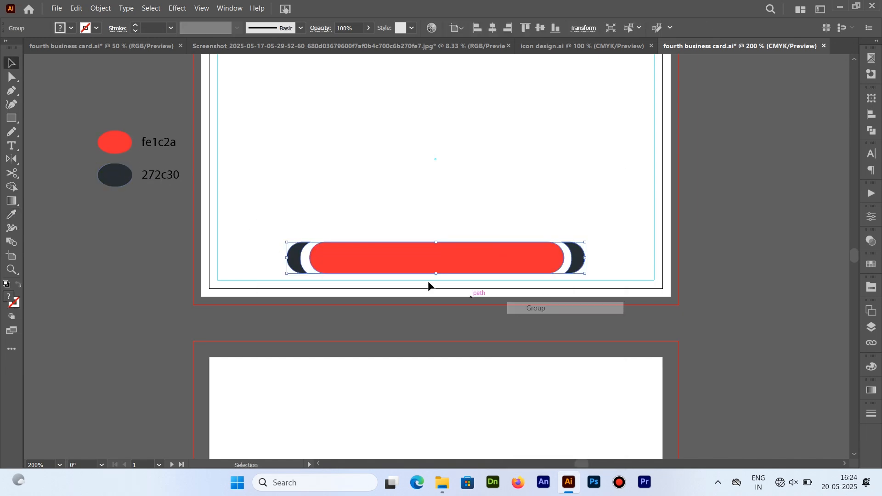
click(428, 281)
- Draw a thin rectangle from the card's left bleed edge to the left crescent and fill it with the dark 272c30 swatch colour
click(12, 118)
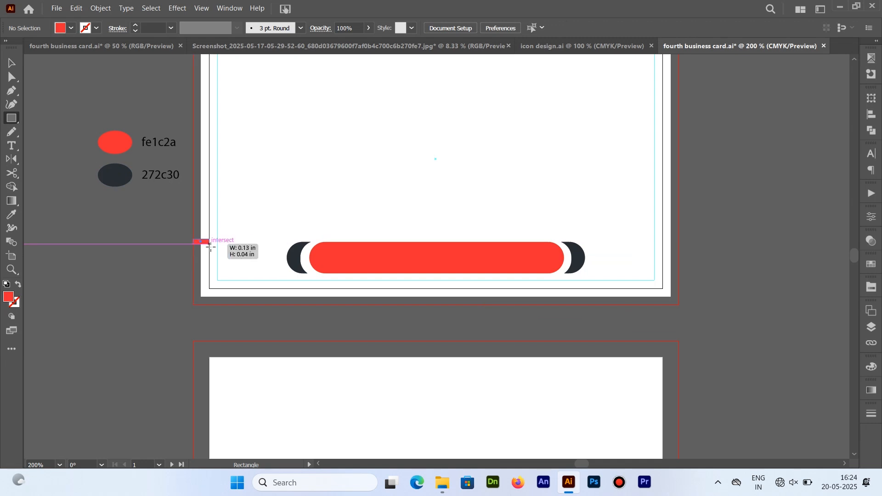
mouse_move(193, 239)
mouse_down()
mouse_move(297, 254)
mouse_move(245, 263)
mouse_move(257, 261)
mouse_up()
key(v)
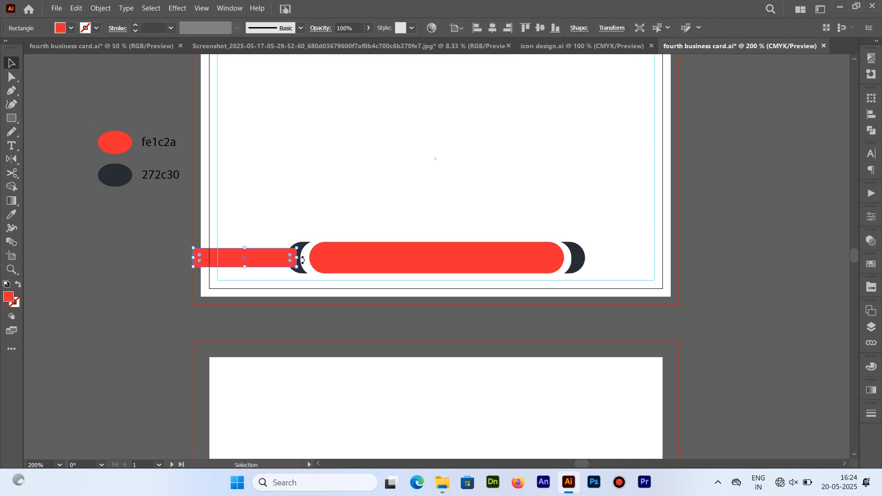
key(i)
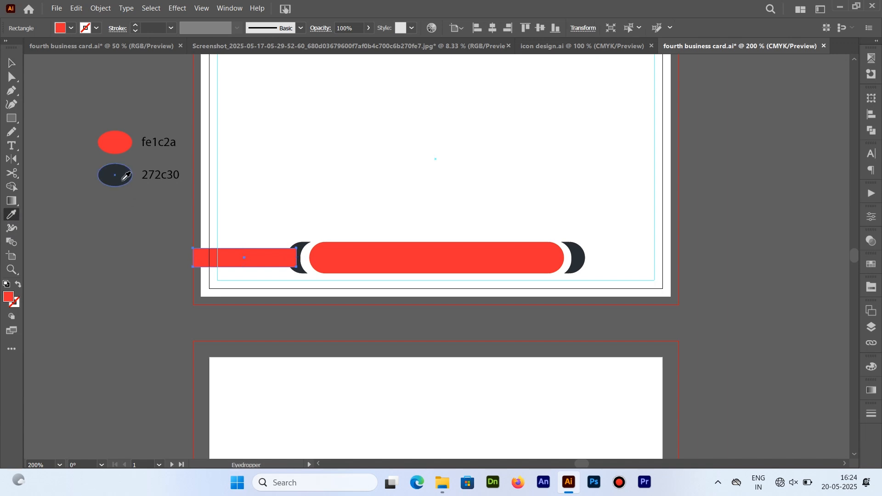
click(116, 175)
key(v)
click(375, 162)
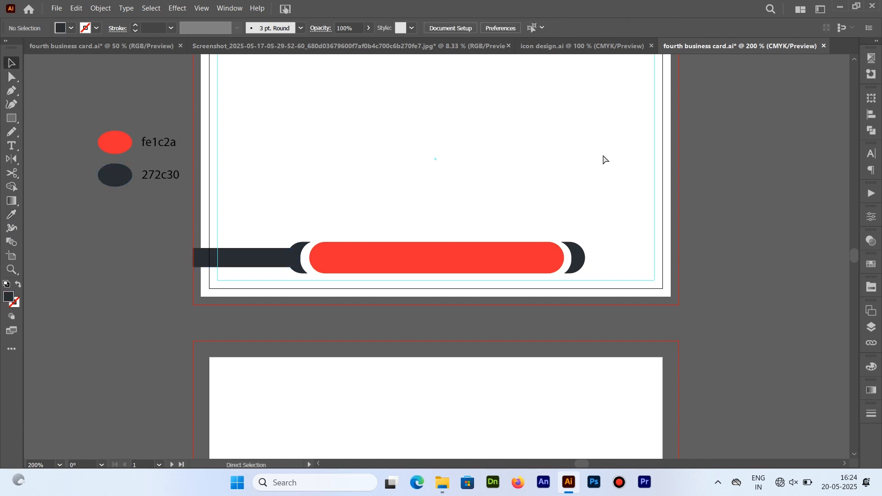
- Reflect a copy of the dark side strip across the vertical axis and place it between the right crescent and the right bleed edge
key(ctrl+equal)
right_click(173, 271)
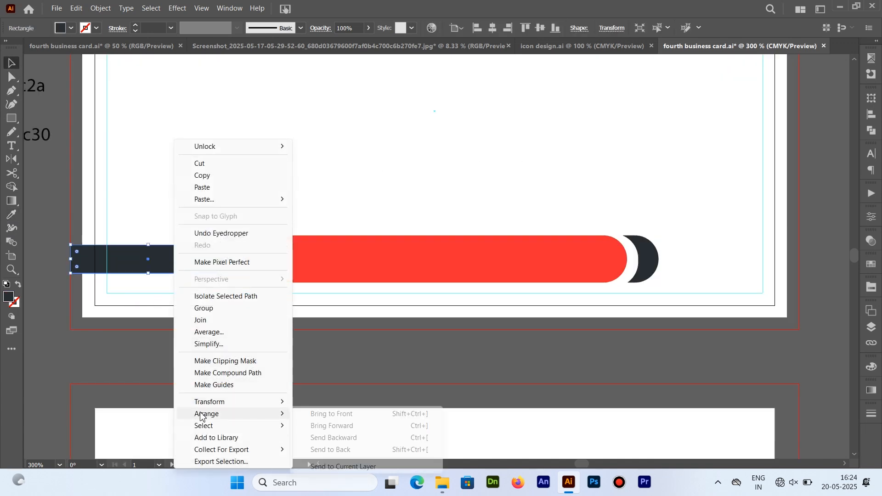
mouse_move(243, 401)
click(330, 345)
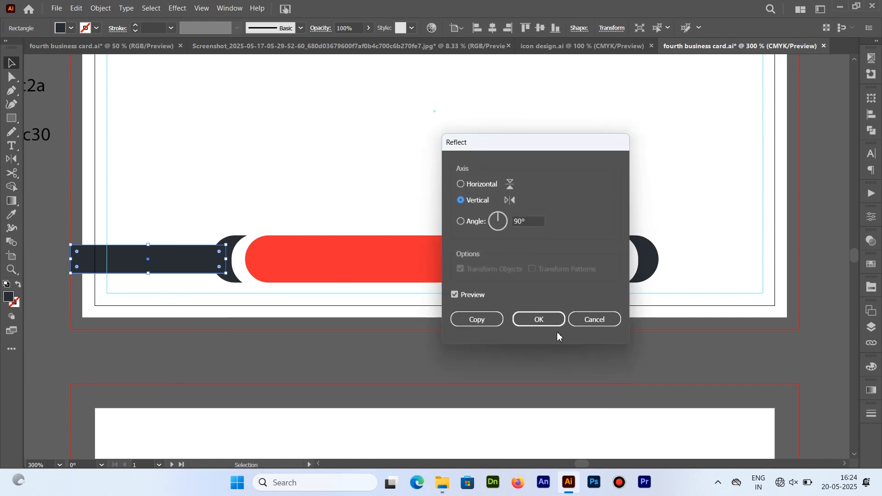
click(476, 320)
drag(183, 266, 751, 265)
click(724, 219)
key(ctrl+minus)
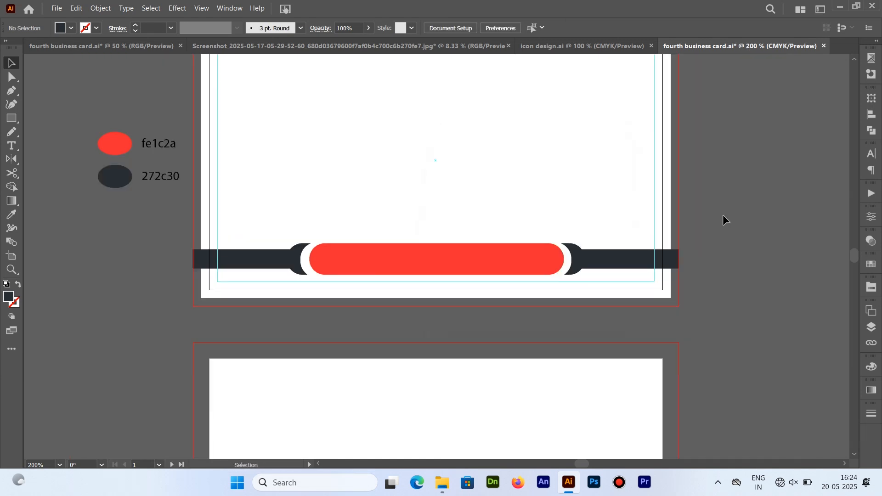
- Align the right and left dark strips to the vertical centre of the red pill group
click(618, 261)
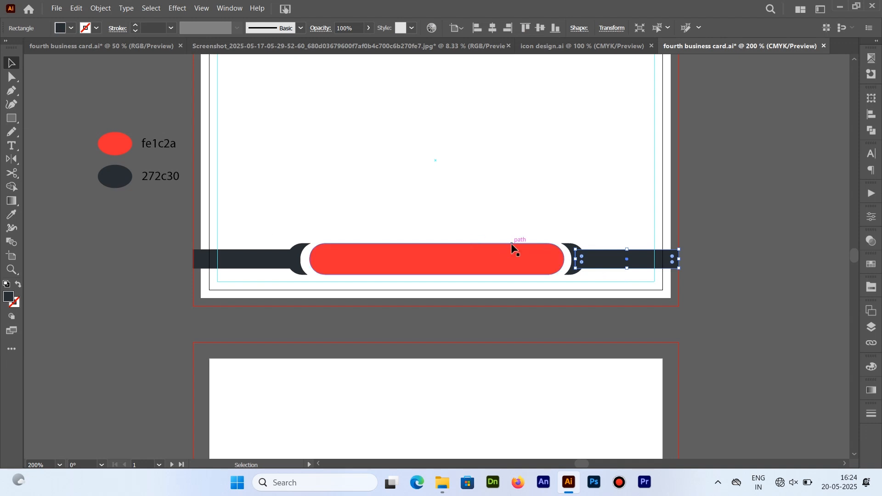
drag(568, 221, 596, 258)
click(578, 252)
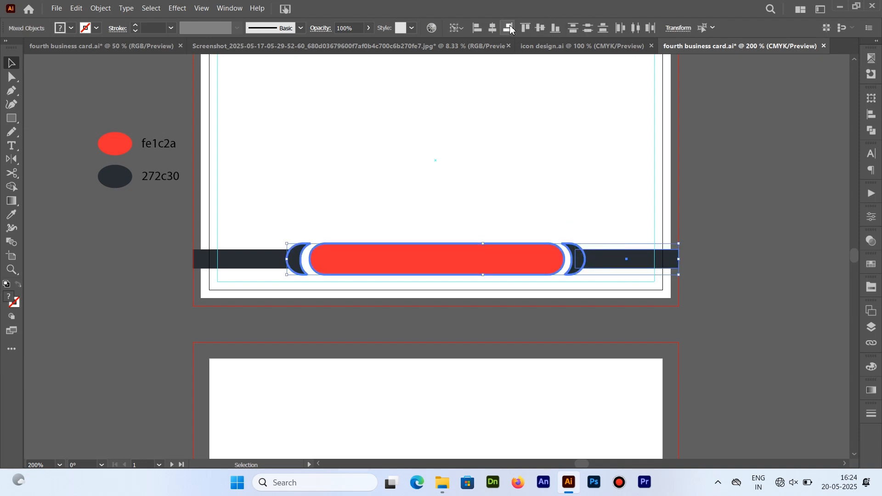
click(575, 239)
drag(574, 240, 572, 245)
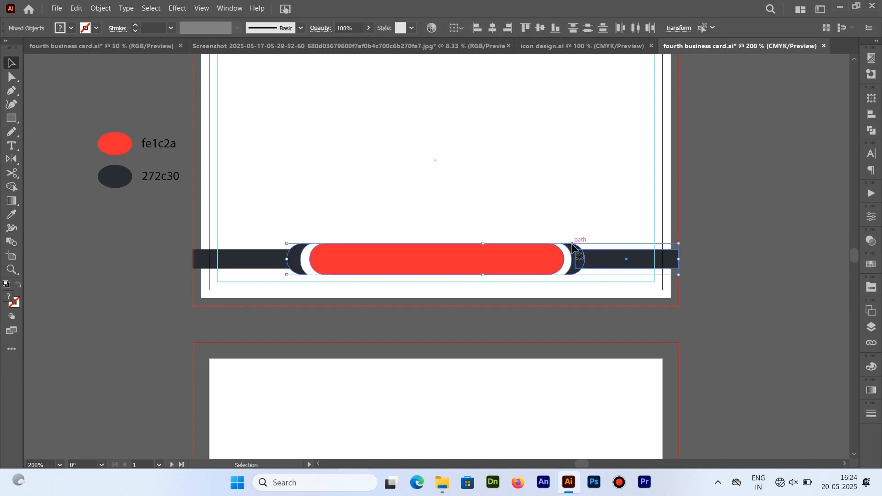
drag(349, 203, 300, 253)
click(301, 252)
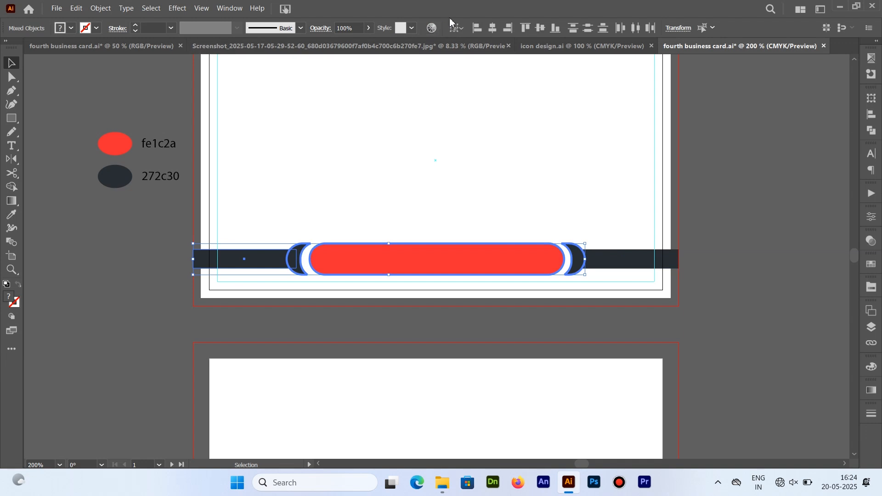
click(540, 29)
- Group the pill group with both dark side strips
click(293, 221)
drag(256, 226, 604, 281)
right_click(589, 264)
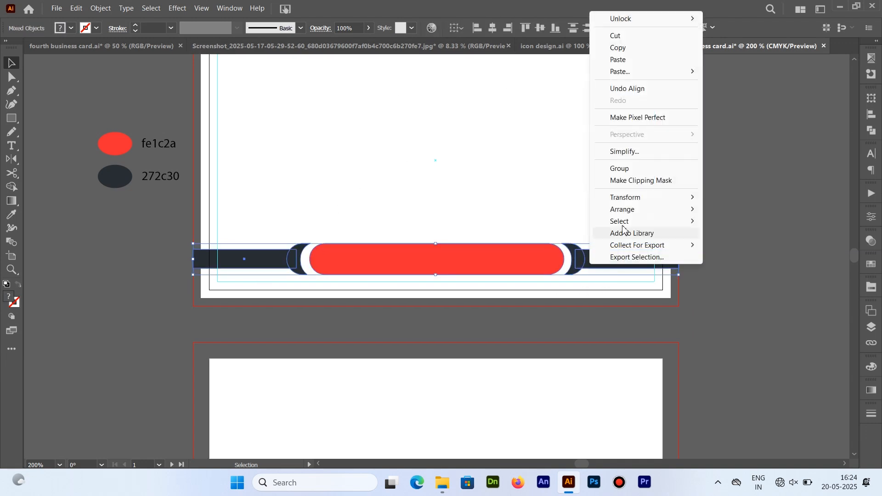
click(618, 169)
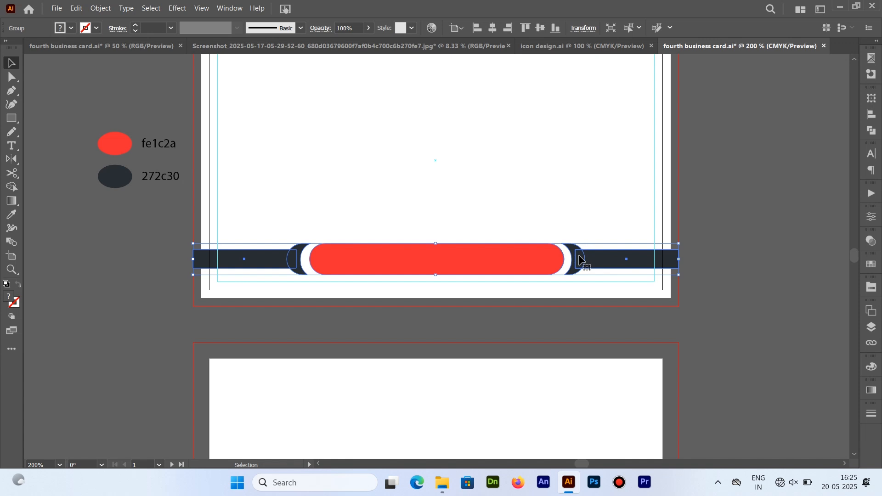
drag(579, 256, 579, 255)
click(618, 229)
- Merge each dark side strip with its adjoining crescent using Shape Builder
drag(308, 231, 462, 283)
click(12, 188)
drag(298, 264, 258, 260)
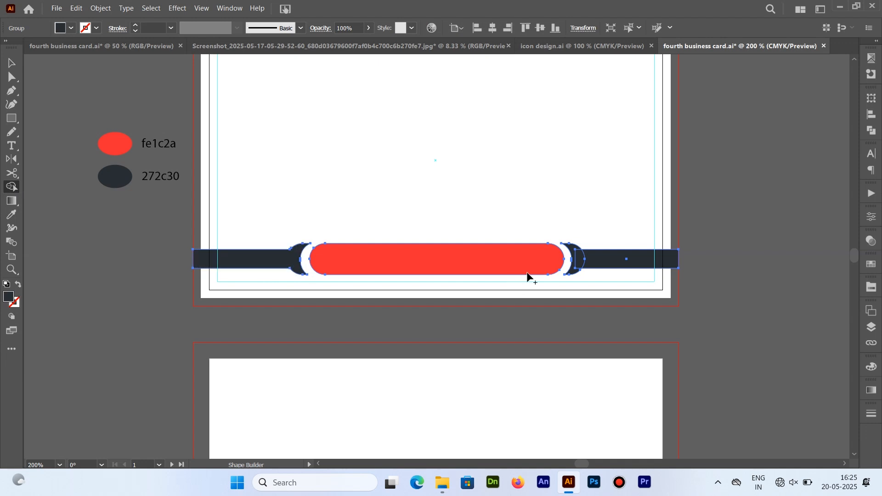
key(v)
click(466, 201)
- Ungroup the lower bar completely so the red pill and dark end pieces are separate objects
drag(466, 201, 456, 247)
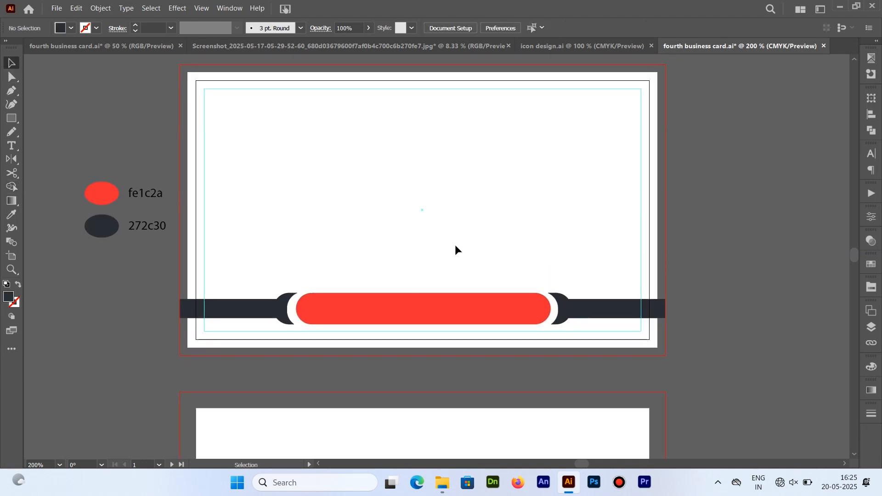
click(380, 307)
right_click(380, 307)
click(423, 201)
click(374, 330)
right_click(386, 308)
click(429, 209)
- Widen the red pill slightly at both ends to narrow the white gaps beside the dark crescents
click(383, 304)
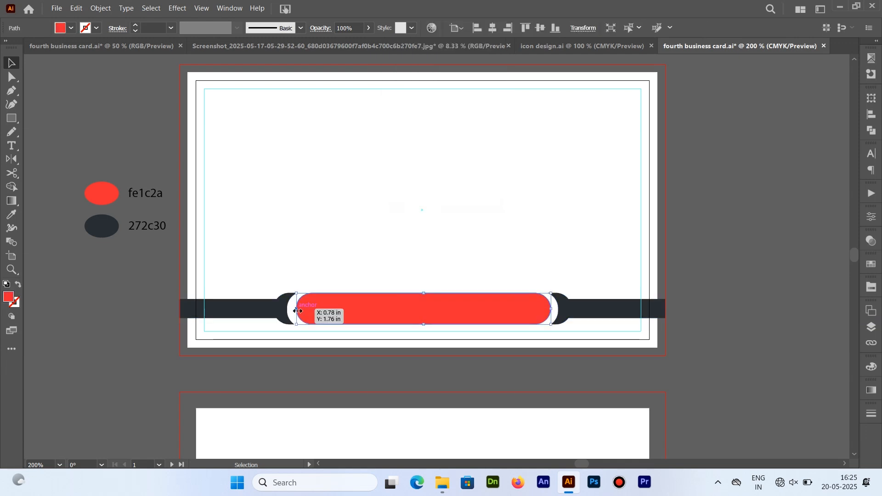
drag(298, 312, 291, 311)
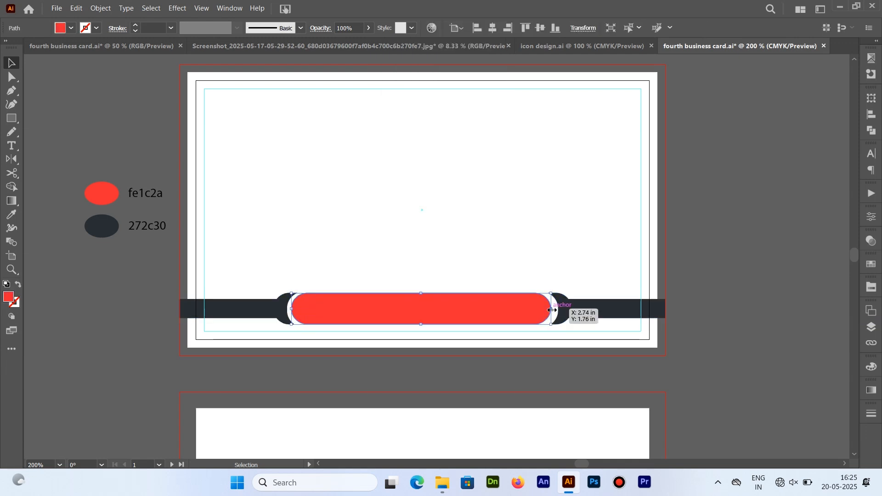
drag(551, 310, 555, 310)
click(410, 268)
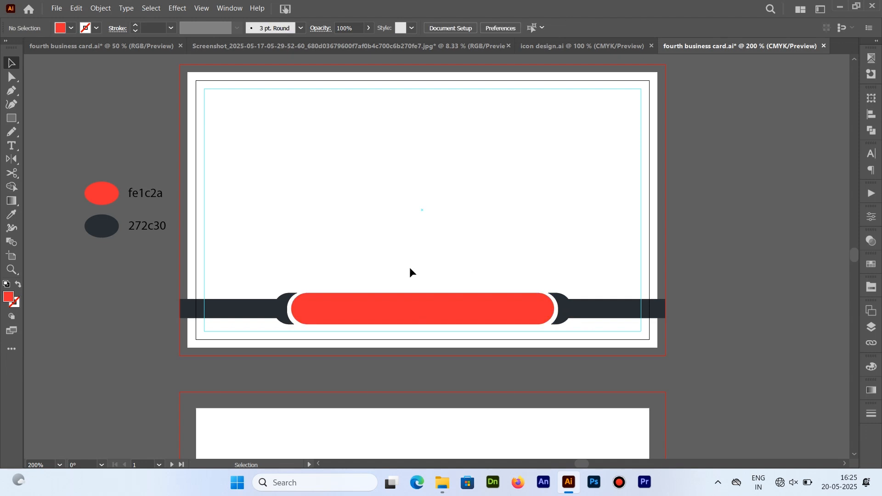
drag(242, 262, 590, 310)
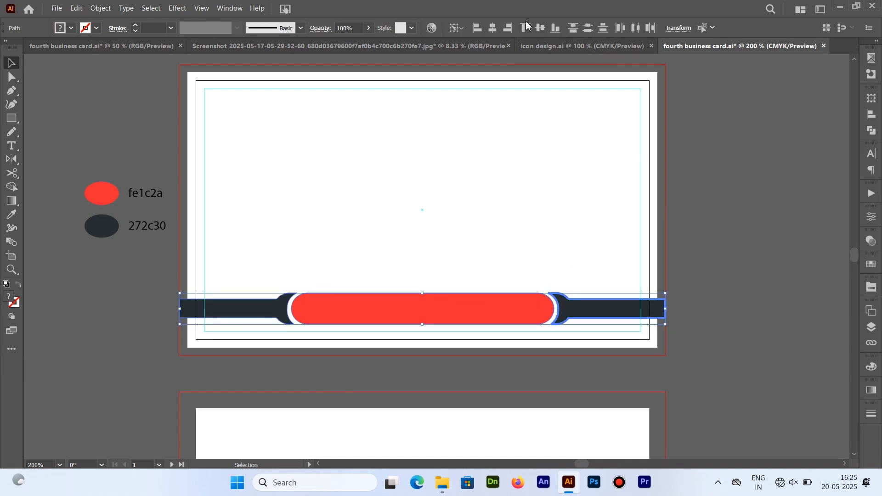
click(505, 30)
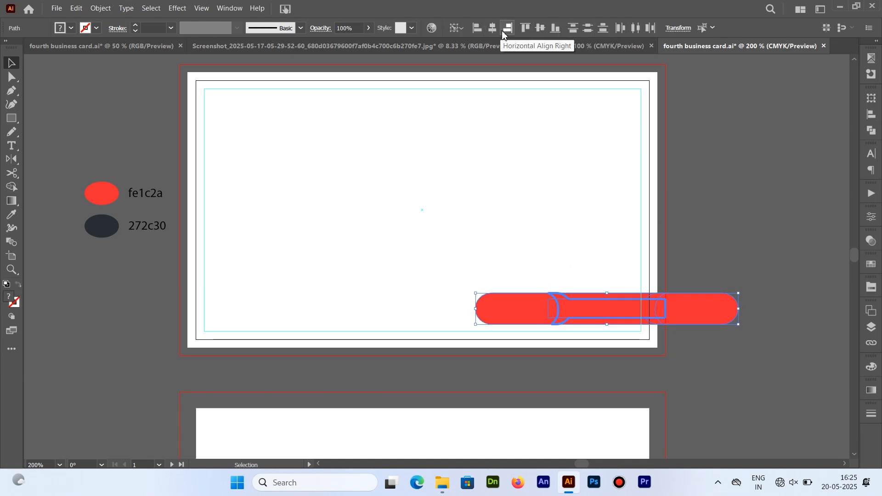
key(ctrl+z)
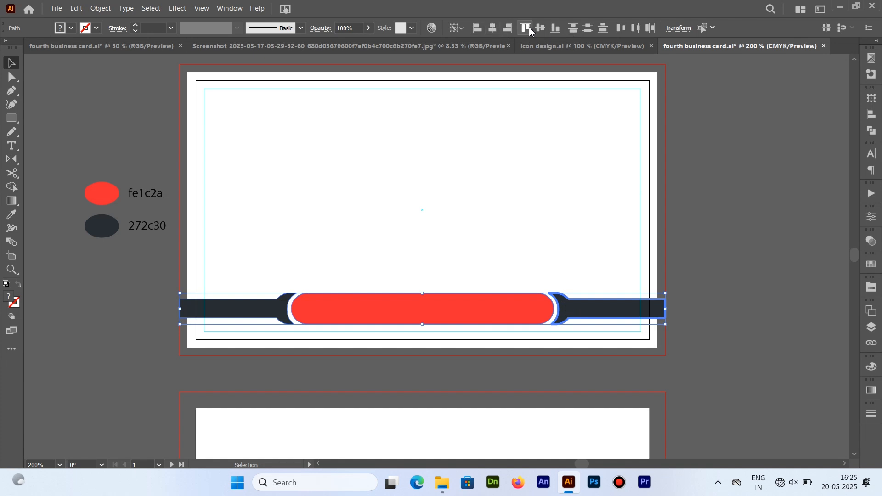
- Group the red pill with both dark end pieces and nudge the bar slightly upward
drag(256, 255, 573, 317)
right_click(557, 304)
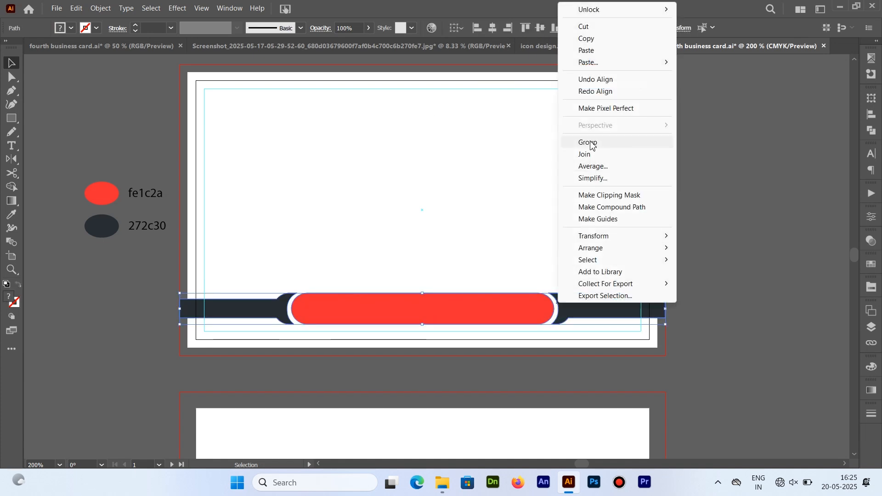
click(590, 143)
click(428, 269)
drag(407, 316, 464, 304)
key(ctrl+z)
click(827, 181)
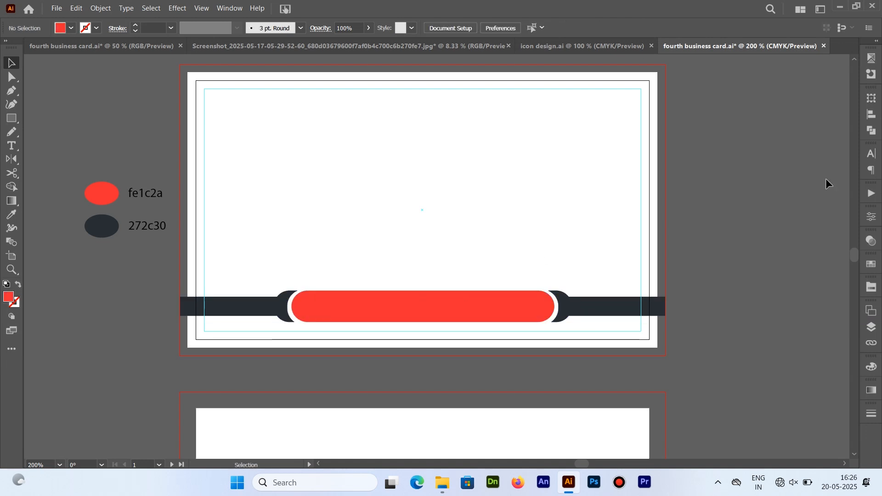
- Draw a small upright rectangle in the card's upper middle with no fill and a 3 pt red stroke
drag(466, 121, 458, 181)
click(12, 119)
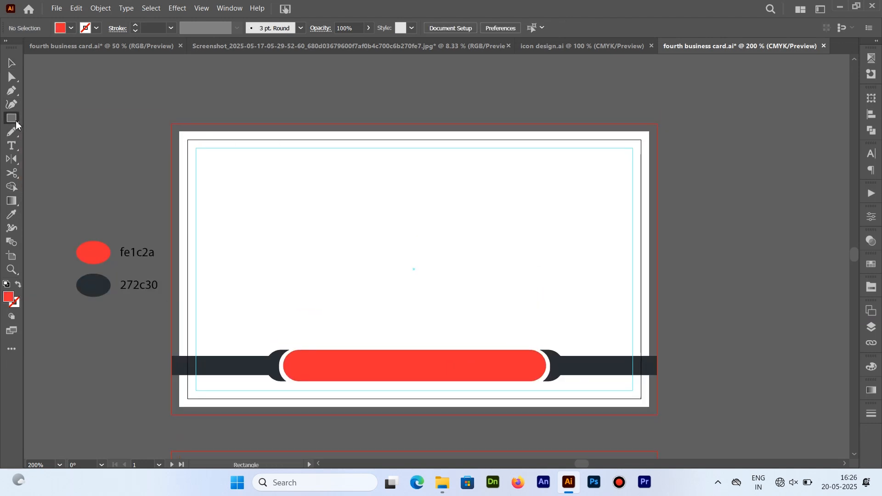
drag(346, 181, 383, 235)
click(19, 285)
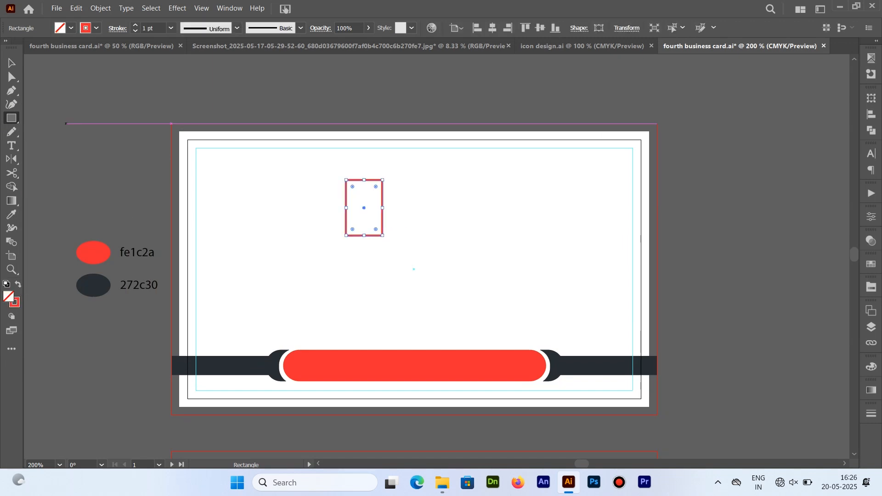
key(v)
click(171, 28)
click(182, 229)
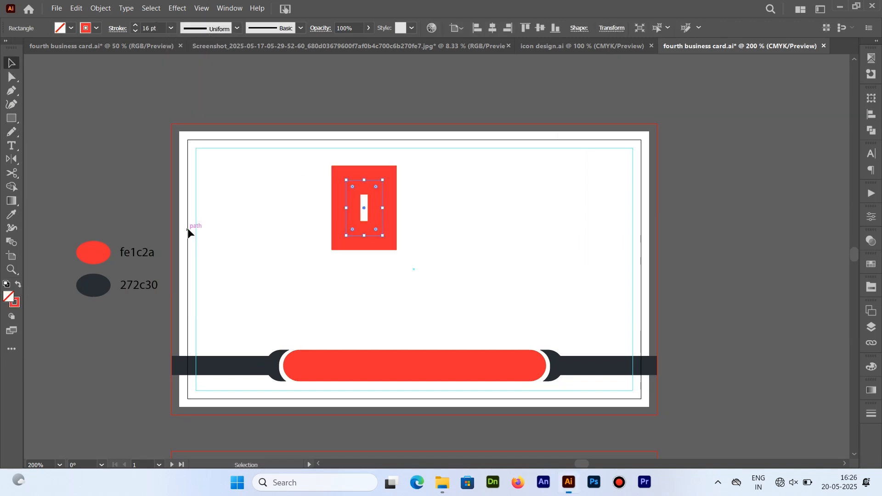
click(136, 30)
click(136, 30)
click(233, 177)
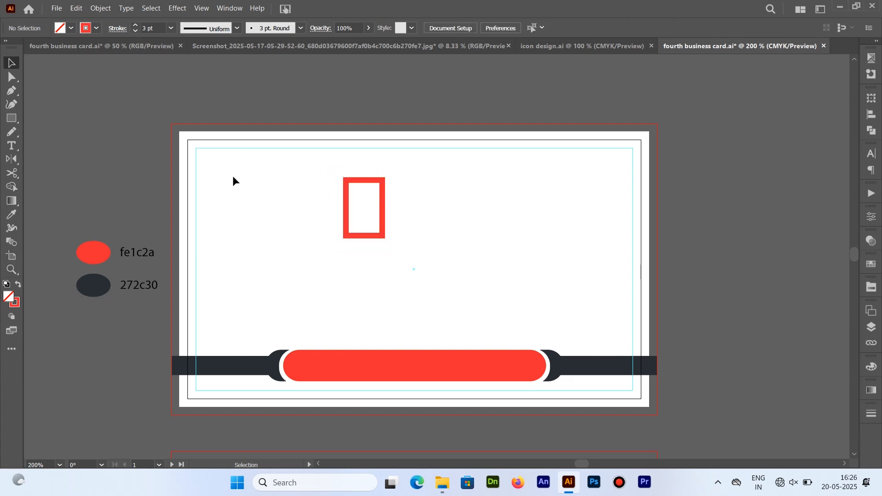
- Reduce the small rectangle's stroke weight to 0.5 pt
click(352, 180)
click(137, 25)
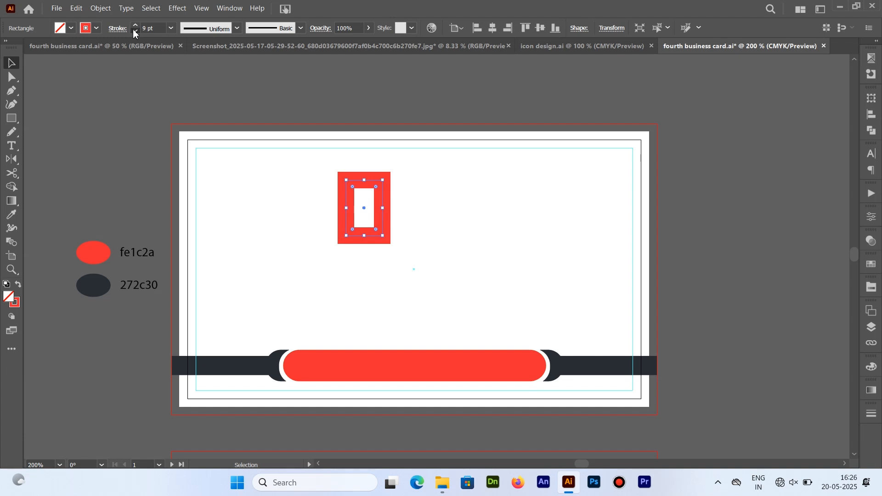
click(135, 31)
click(135, 31)
click(285, 181)
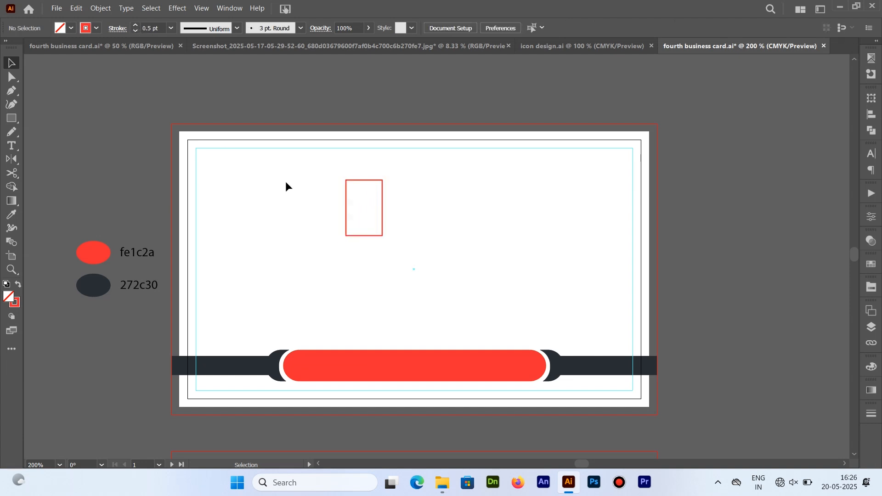
- Increase the small rectangle's stroke weight to 5 pt
click(363, 181)
key(ctrl+minus)
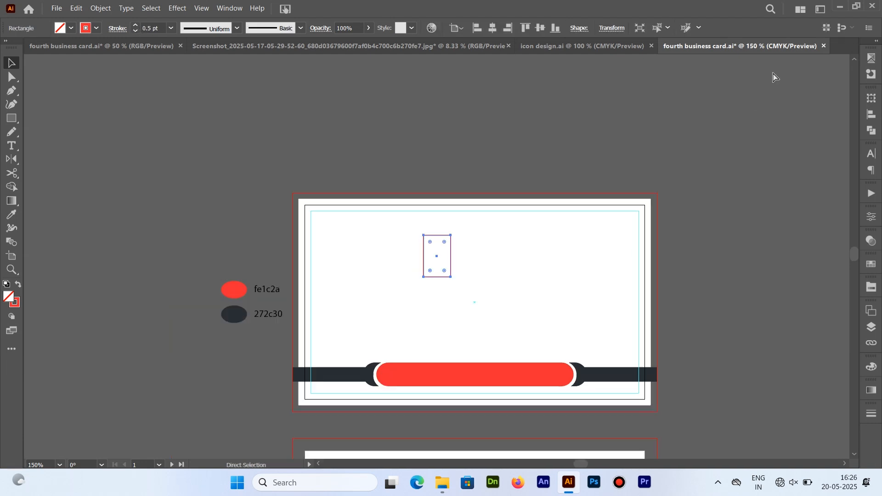
key(space)
drag(672, 266, 587, 235)
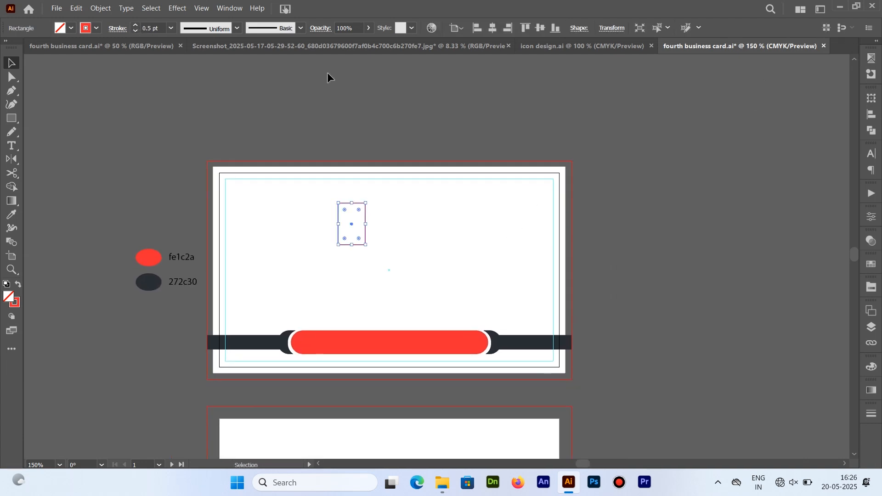
click(136, 26)
click(135, 30)
click(136, 31)
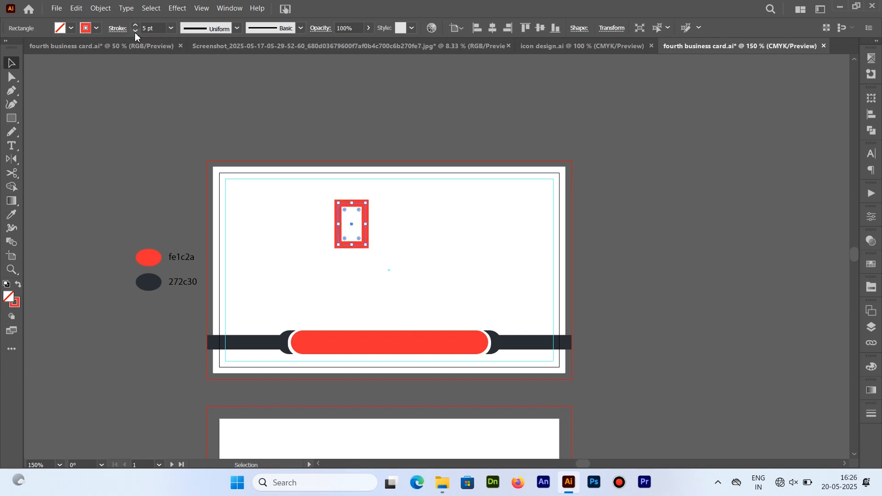
click(135, 31)
click(426, 228)
- Set the small rectangle's stroke weight to 3 pt
key(ctrl+plus)
key(ctrl+plus)
drag(300, 164, 423, 185)
click(440, 190)
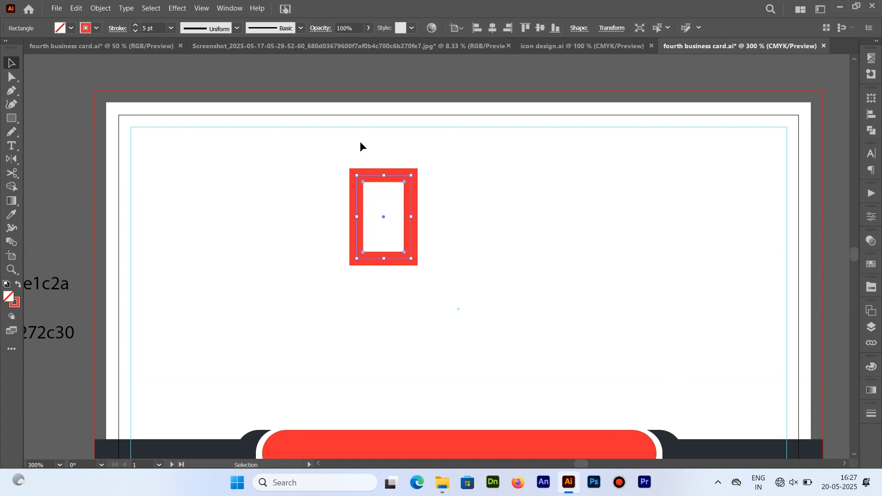
click(135, 32)
click(135, 31)
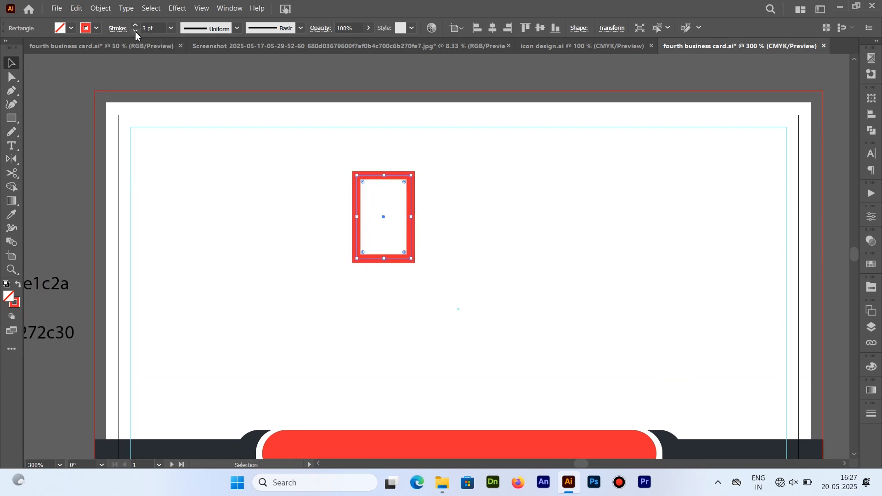
click(418, 181)
- Cut the rectangle's path with Scissors at its bottom-left corner and lower right side, and delete the bottom segment between the cuts
click(401, 176)
click(11, 173)
click(87, 193)
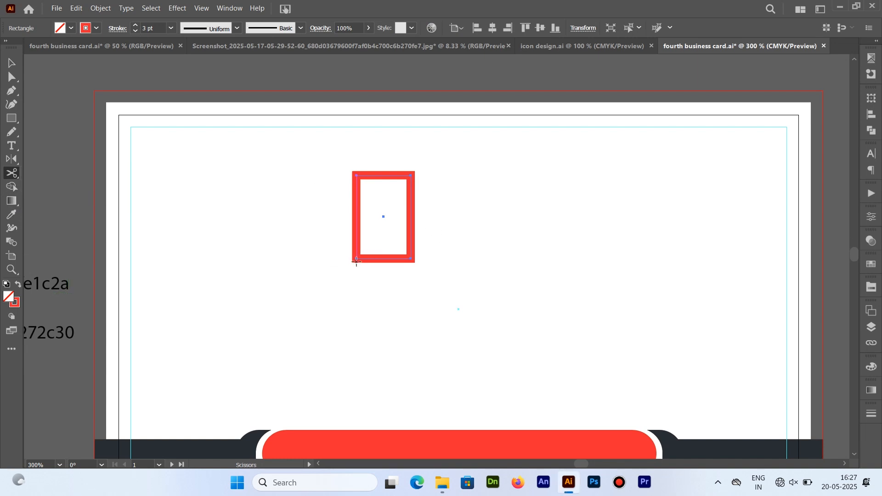
key(ctrl+equal)
key(ctrl+equal)
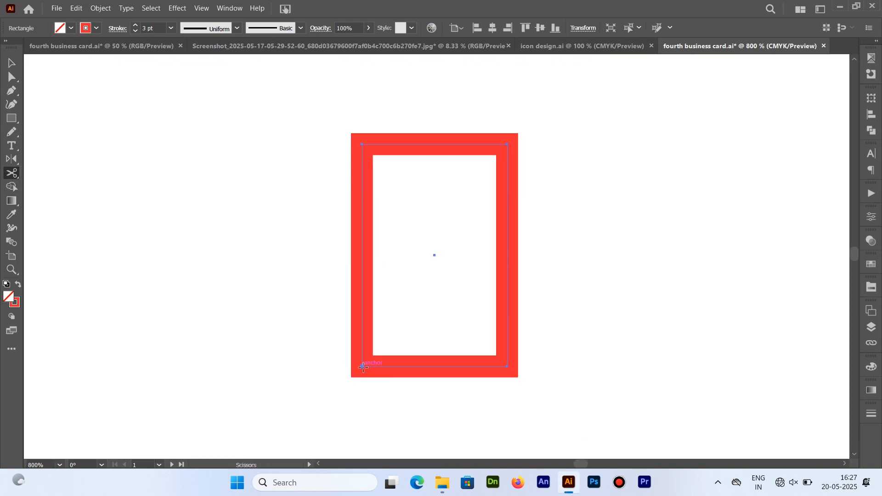
click(362, 365)
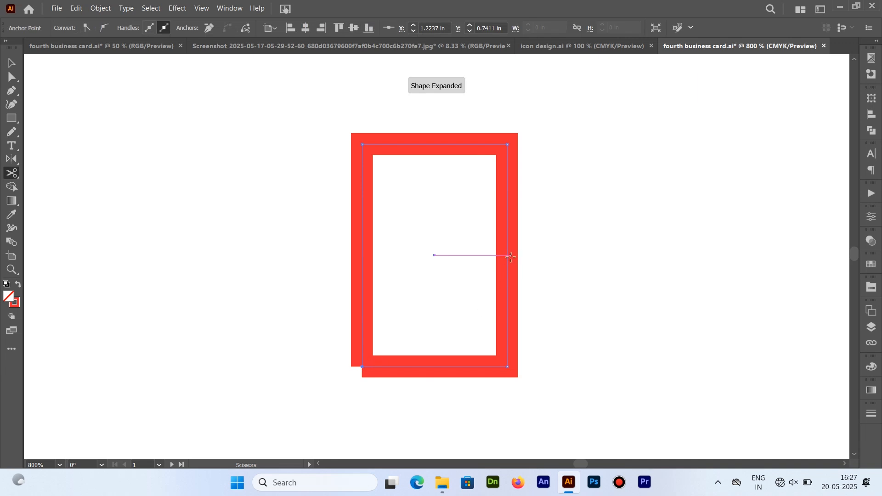
click(509, 293)
click(548, 268)
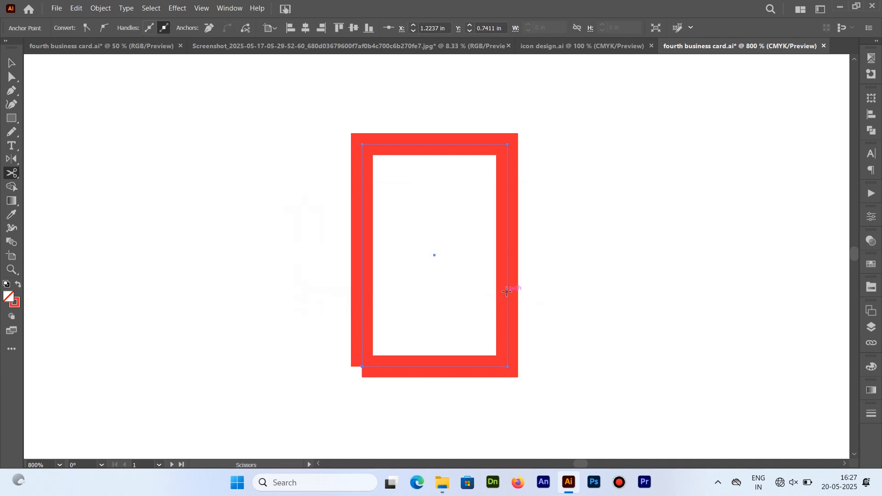
click(507, 292)
click(12, 64)
click(599, 390)
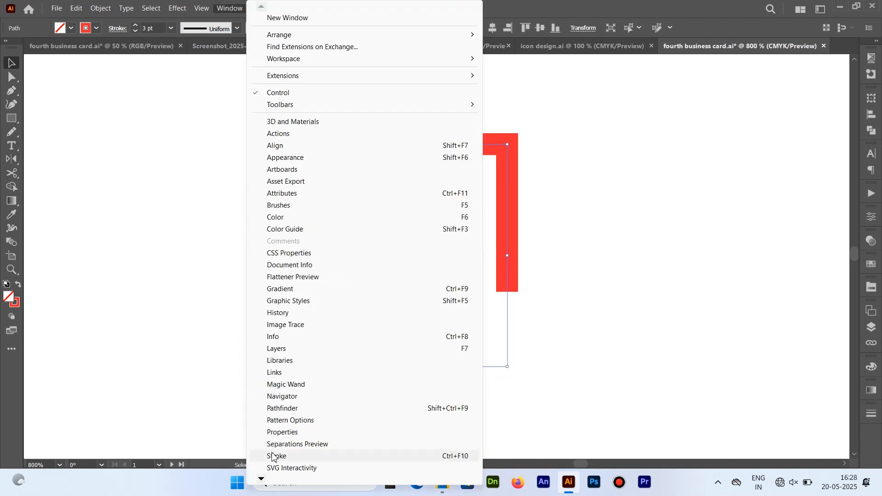
- Give the open red path round stroke caps
click(288, 455)
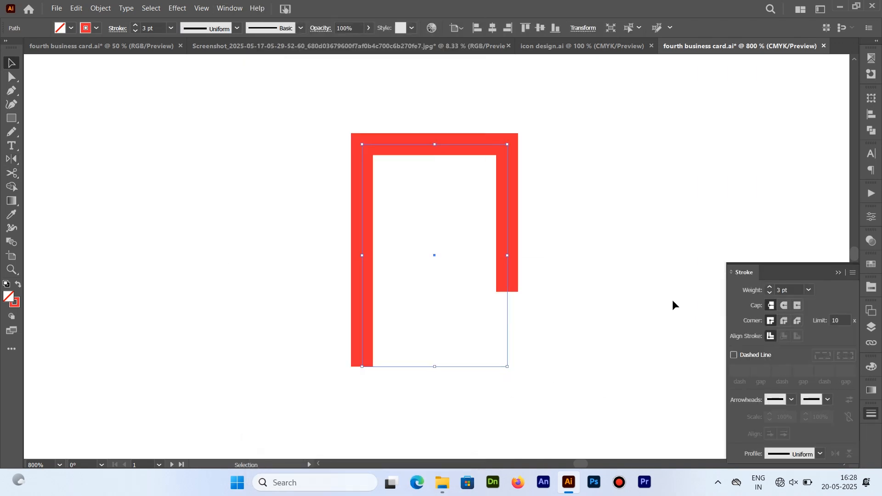
click(784, 307)
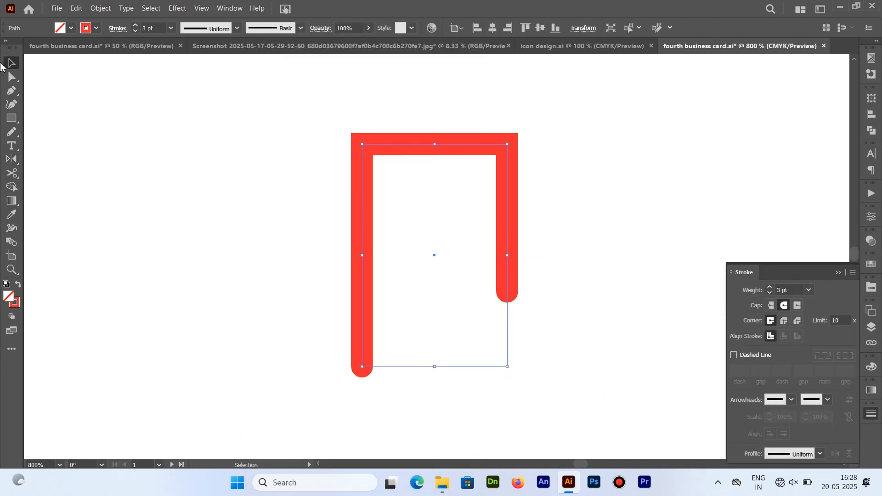
- Round the red path's two upper corners fully into an arch
click(12, 77)
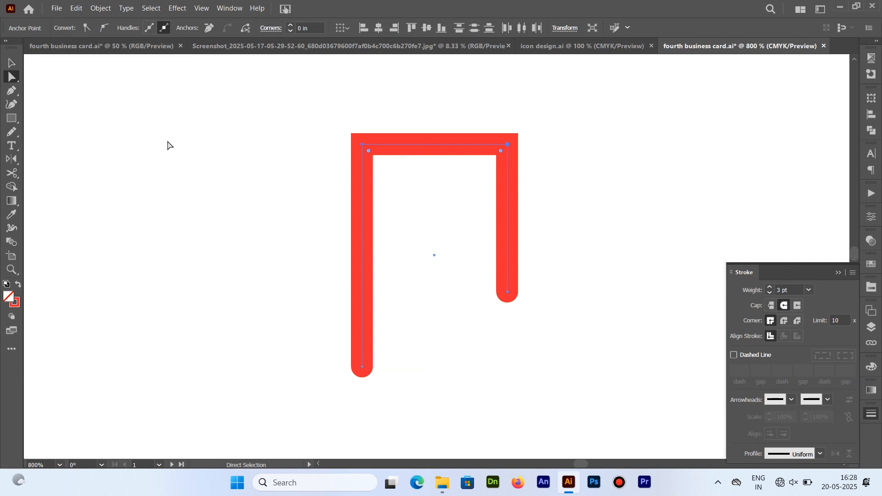
drag(503, 153, 475, 267)
click(595, 260)
click(11, 63)
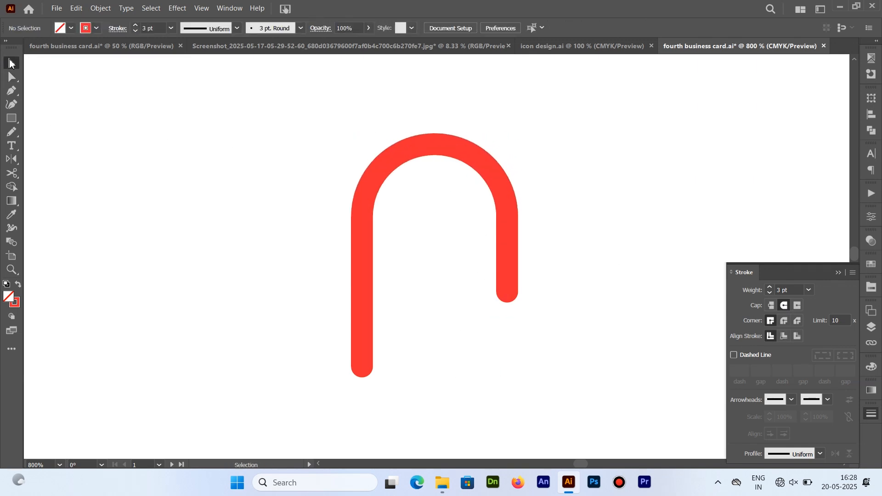
- Expand the red arch's stroke into a filled shape
click(447, 143)
right_click(448, 140)
click(100, 9)
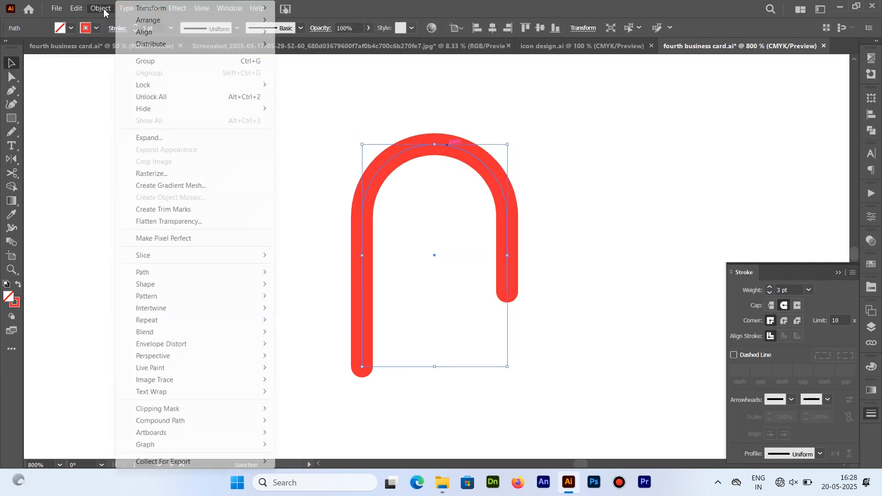
click(148, 138)
click(417, 306)
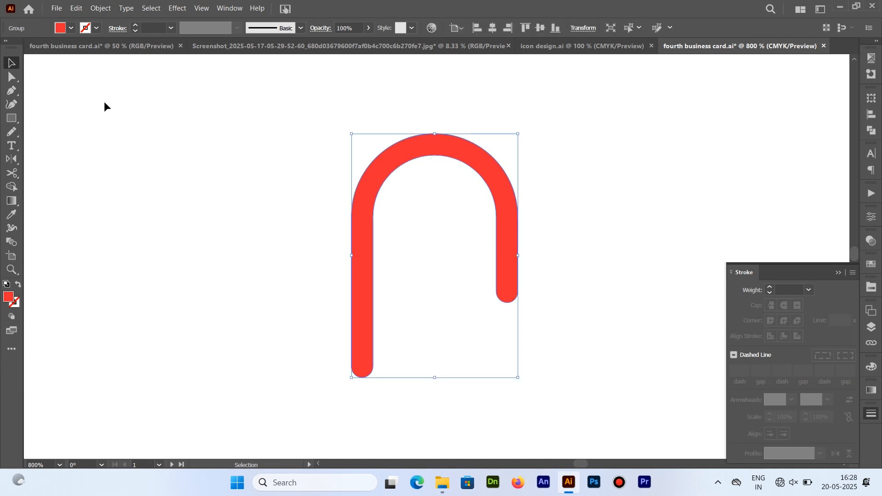
- Undo the stroke expansion and the rounding of the path's corners
key(ctrl+z)
key(ctrl+z)
key(ctrl+z)
key(ctrl+z)
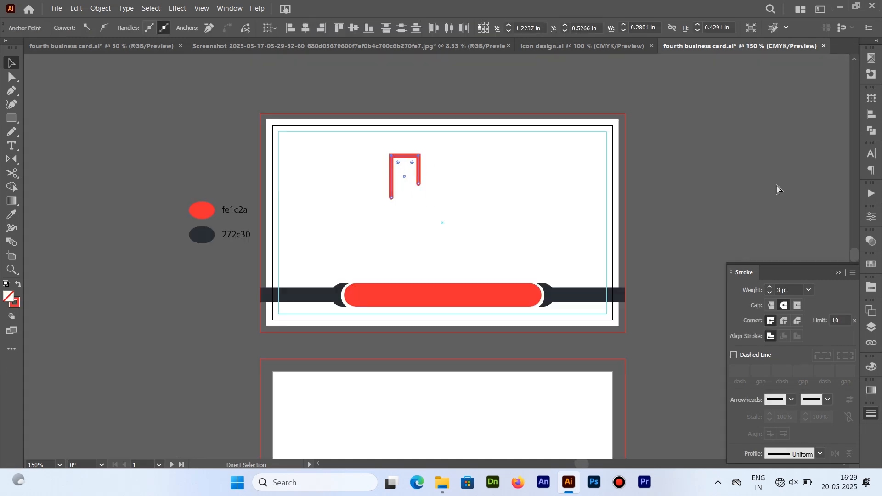
- Set the open red path's stroke weight to 5 pt
key(ctrl+=)
key(v)
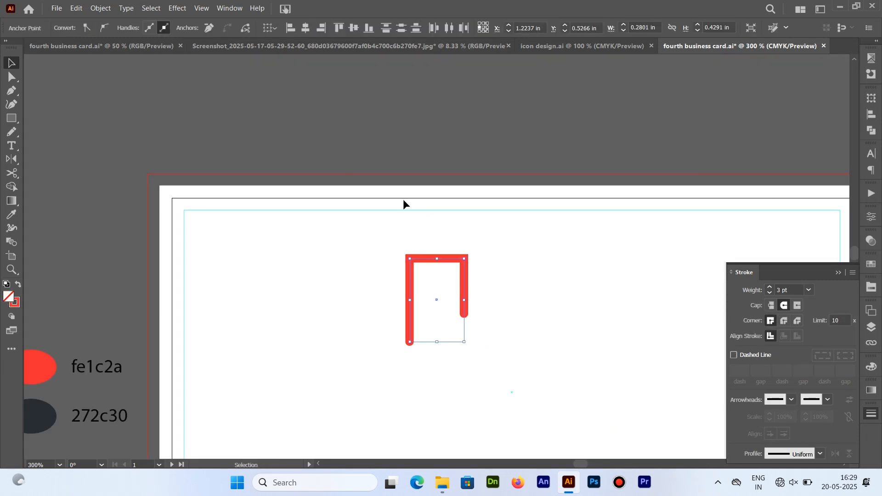
click(418, 263)
click(136, 26)
click(136, 27)
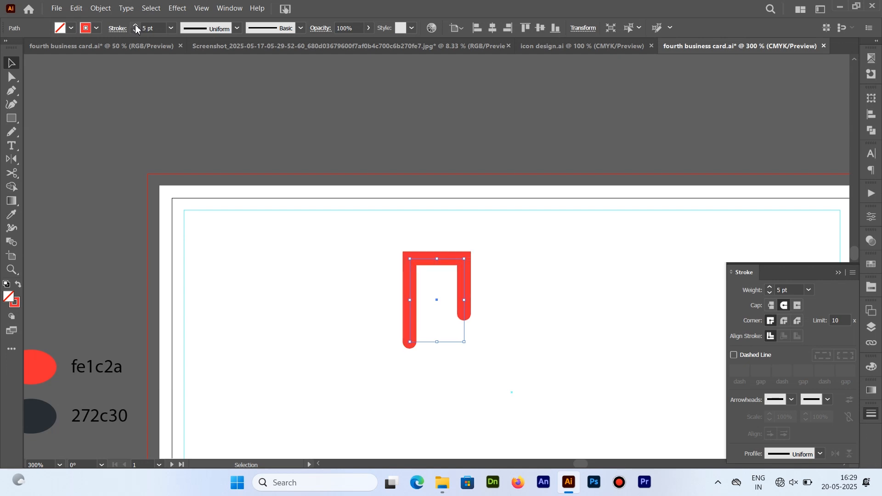
- Round both upper corners of the 5 pt path fully so that it forms an arch
click(11, 77)
mouse_move(381, 238)
mouse_down()
mouse_move(481, 265)
mouse_move(437, 357)
mouse_up()
click(12, 63)
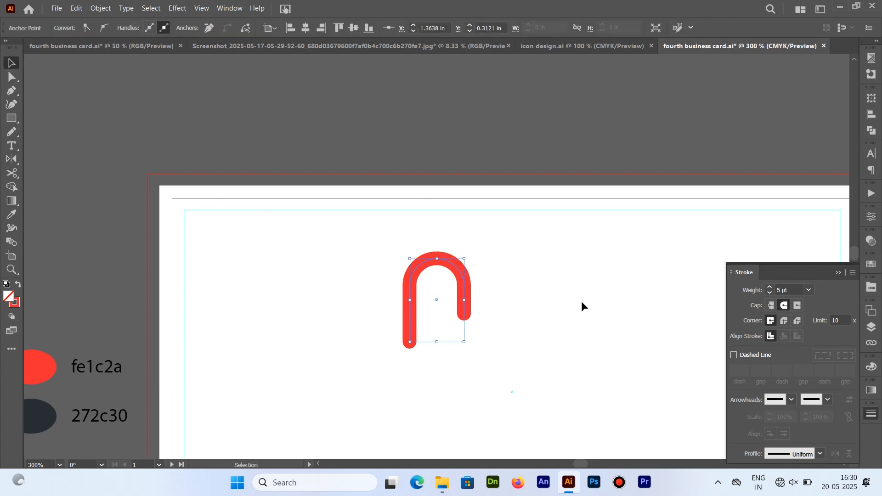
right_click(458, 278)
mouse_move(494, 400)
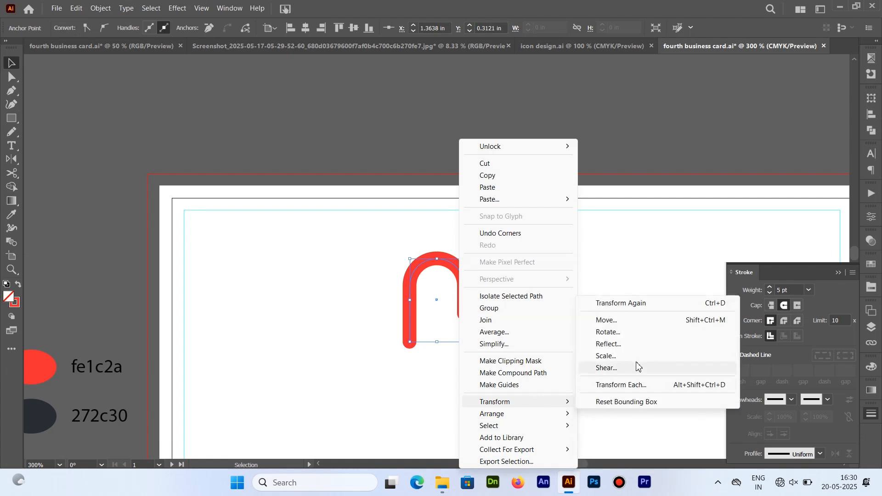
click(618, 348)
click(598, 320)
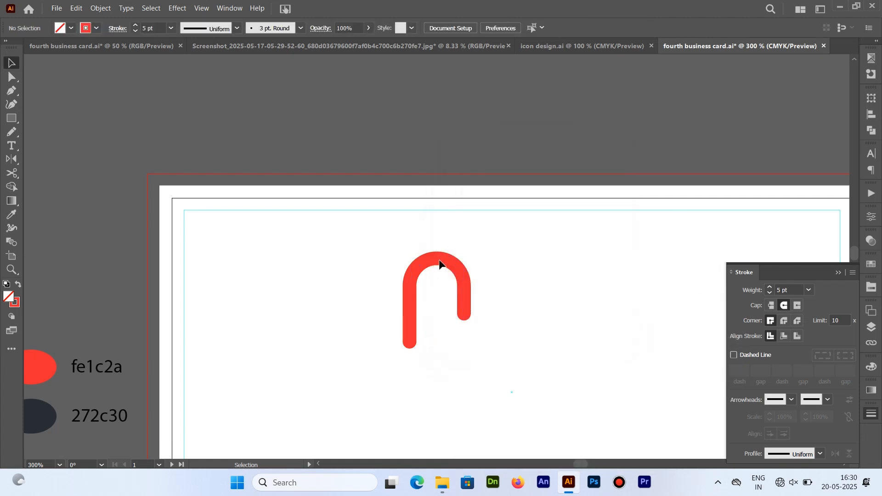
- Create a reflected copy of the arch across the vertical axis and move it to the right so it overlaps the original
click(439, 264)
right_click(451, 272)
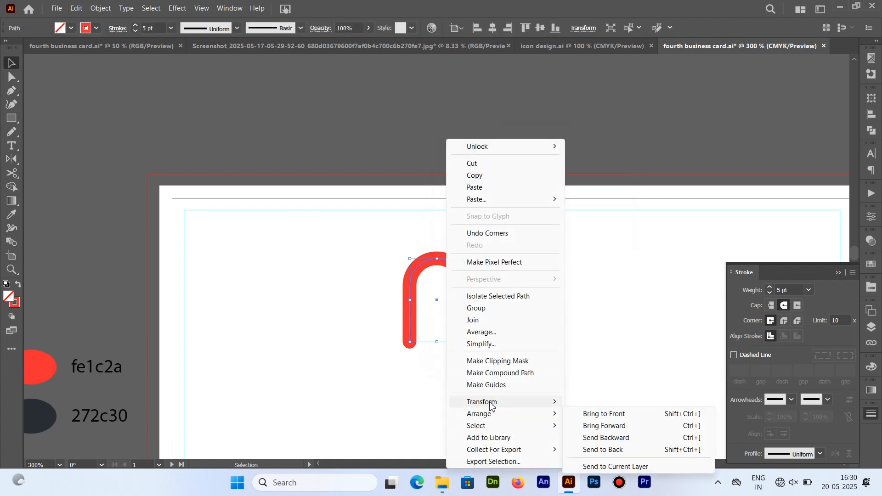
mouse_move(496, 400)
click(595, 344)
click(477, 319)
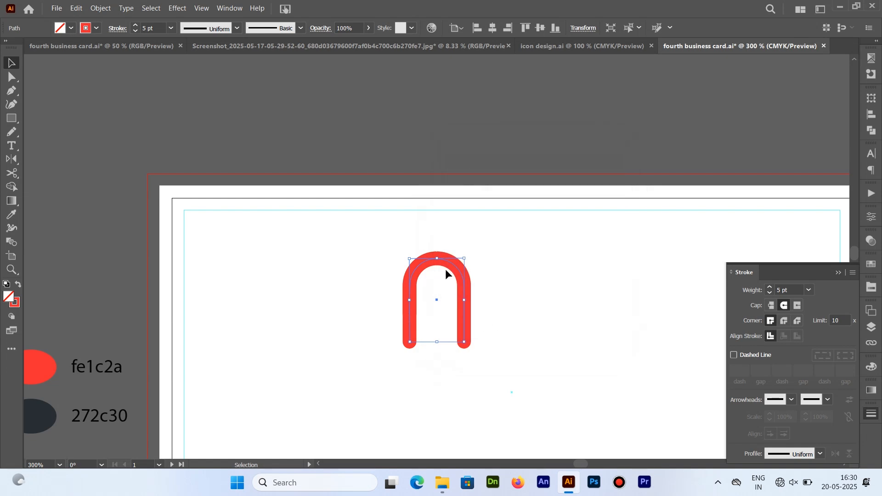
drag(445, 269, 484, 267)
- Reflect the copied arch across the horizontal axis so it forms a U interlocking with the original arch
right_click(484, 266)
mouse_move(522, 402)
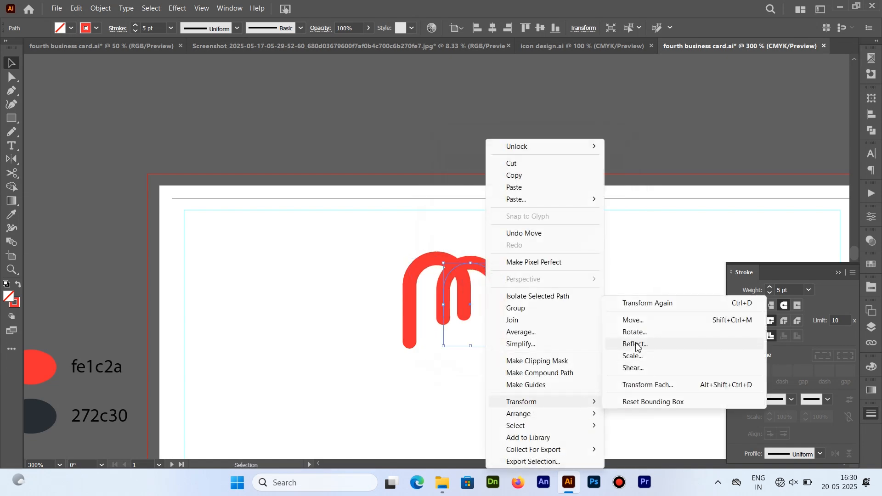
click(618, 340)
click(460, 184)
click(537, 319)
click(517, 345)
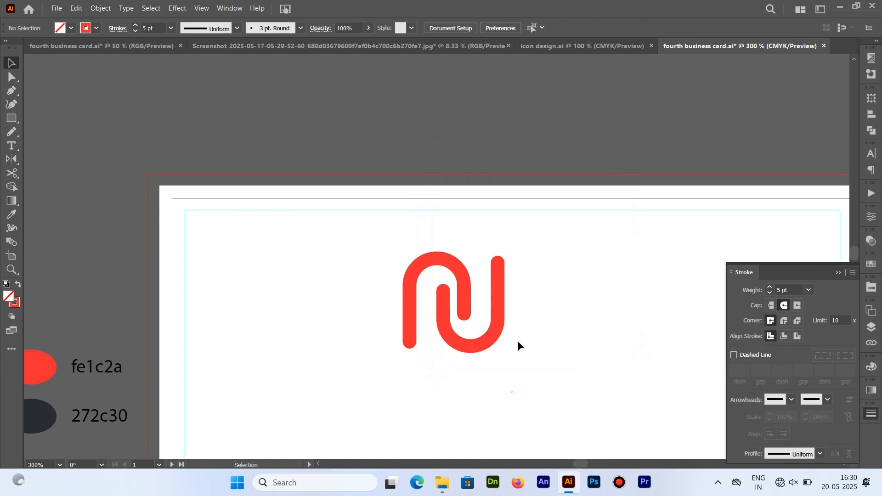
- Select both interlocking paths and expand their strokes into filled shapes
click(486, 344)
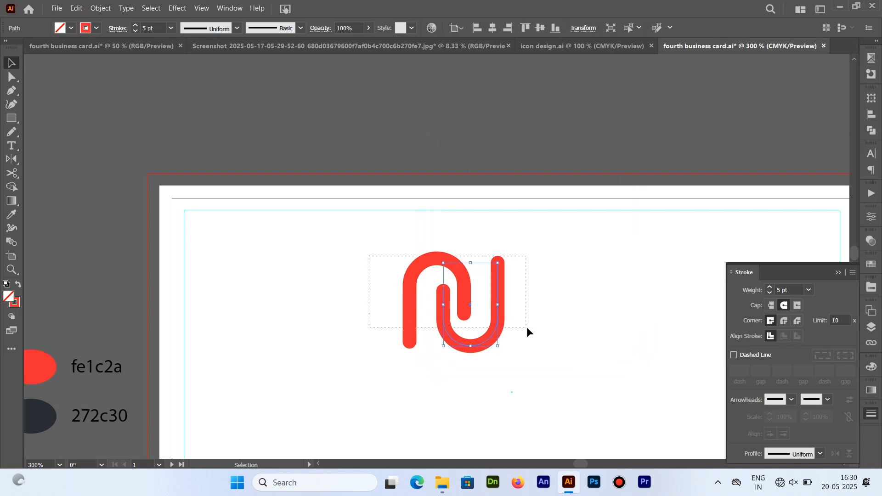
click(96, 8)
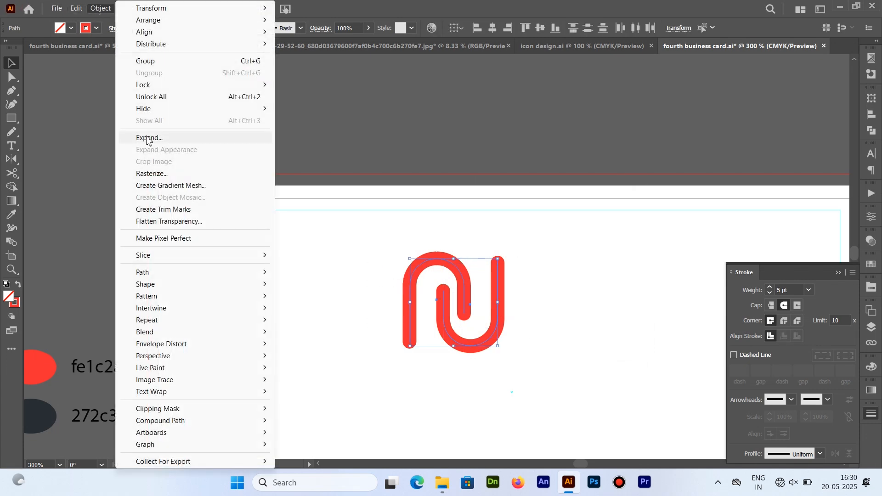
click(138, 137)
click(409, 305)
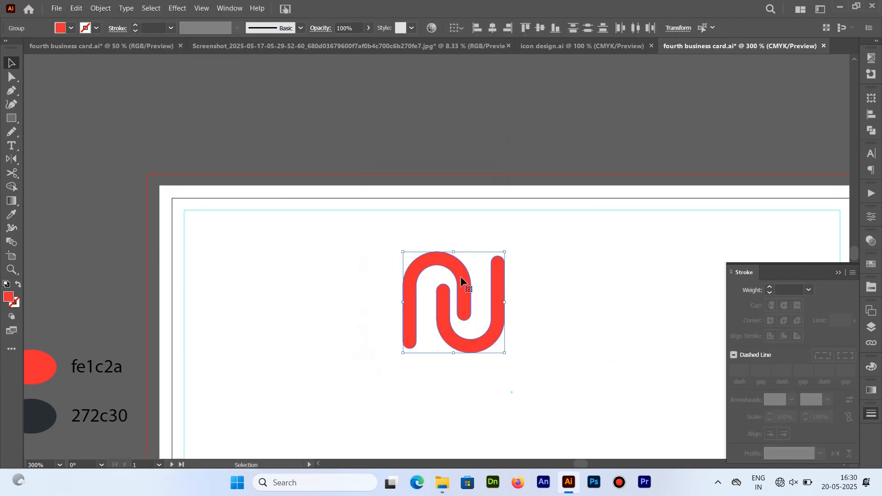
- Align the two shapes on their horizontal centres and move the U shape right and slightly up to interlock with the arch
click(493, 28)
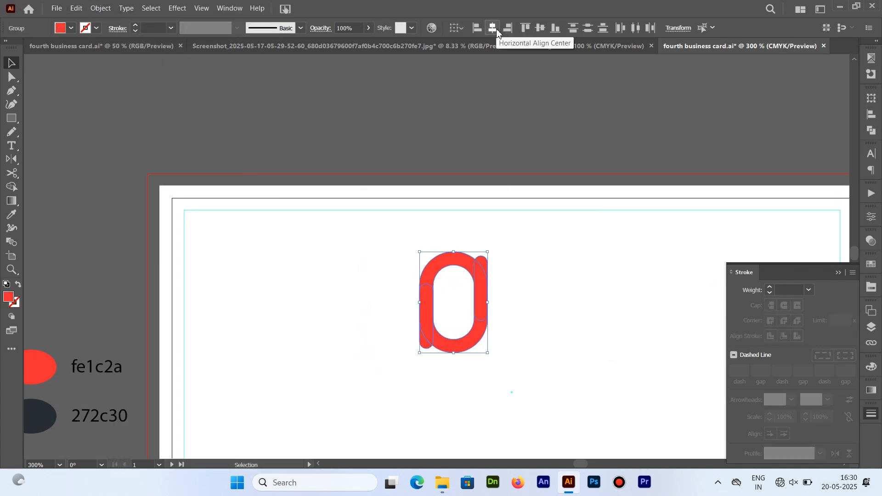
click(498, 232)
drag(458, 350, 479, 341)
- Group the arch and the U shape into one logo
drag(387, 222, 520, 342)
right_click(483, 271)
click(522, 177)
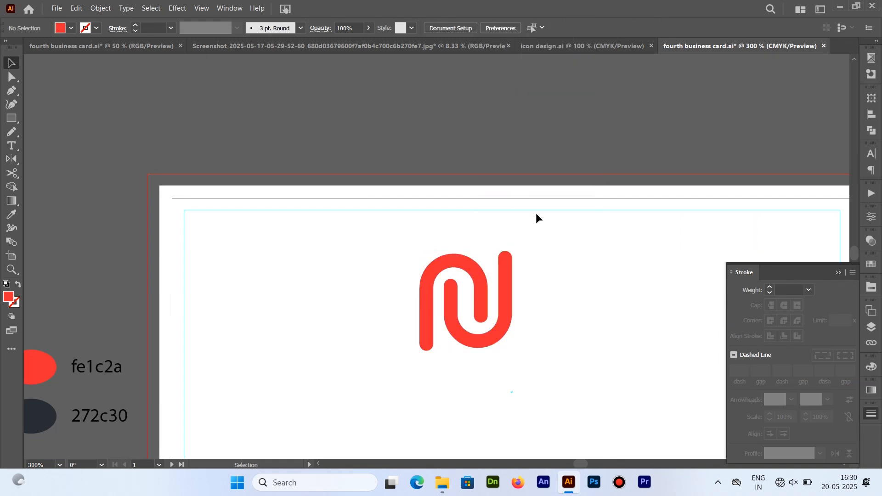
- Move the logo to the right to the horizontal centre of the first card side
key(ctrl+1)
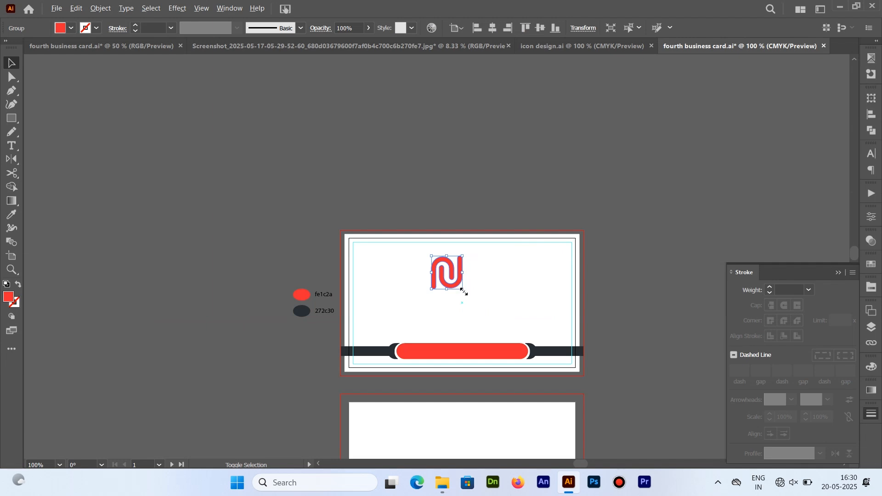
drag(454, 286, 468, 287)
click(606, 306)
- Add the text 'COMPANY NAME' on the empty canvas left of the second artboard
drag(569, 348, 470, 228)
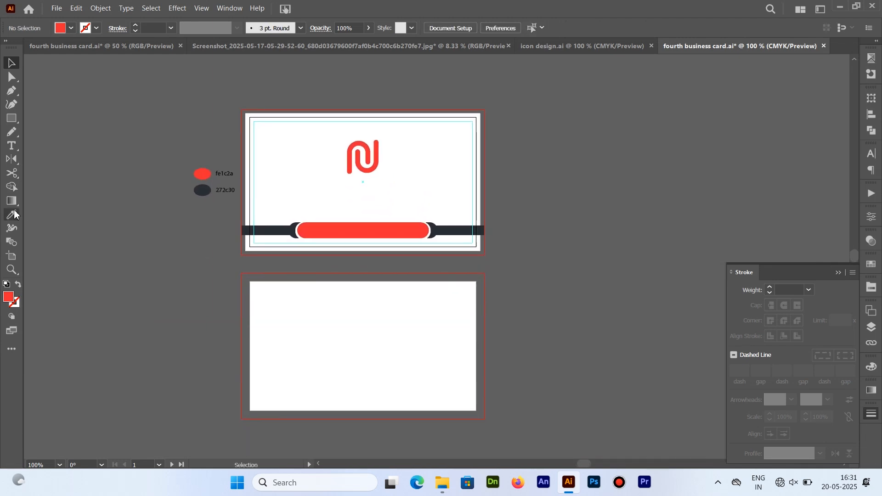
click(11, 146)
click(101, 301)
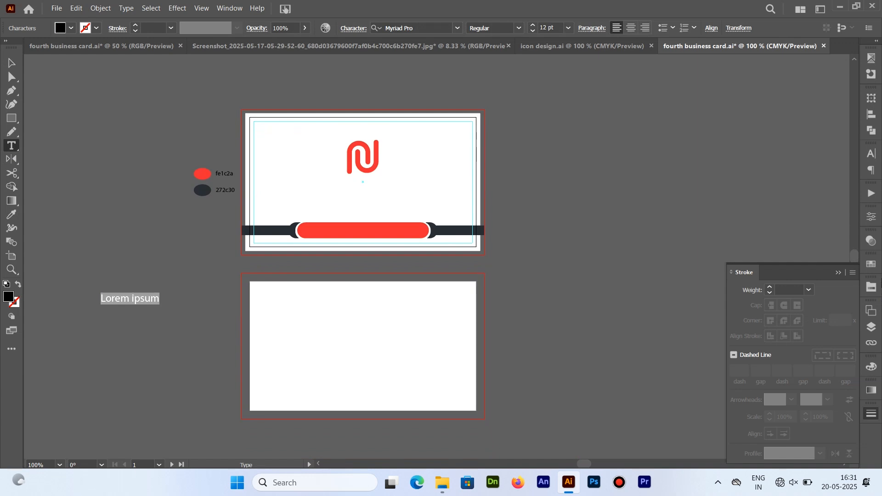
text(COMPANY NAME)
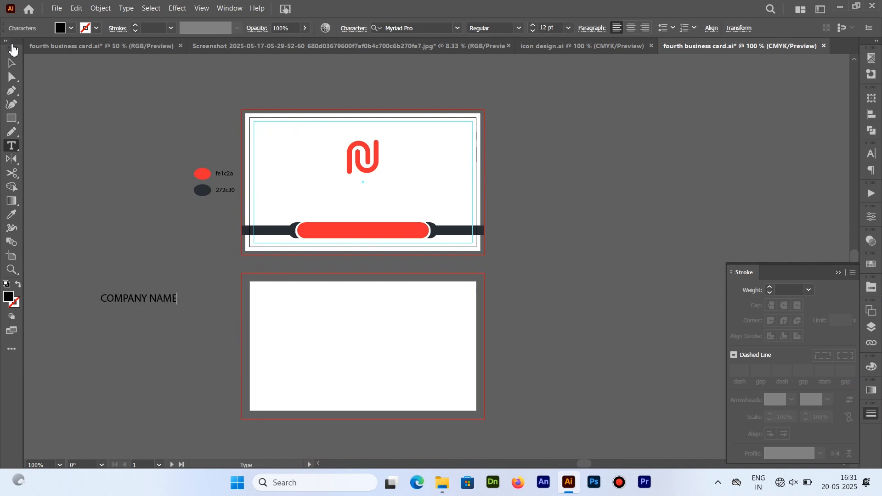
key(Escape)
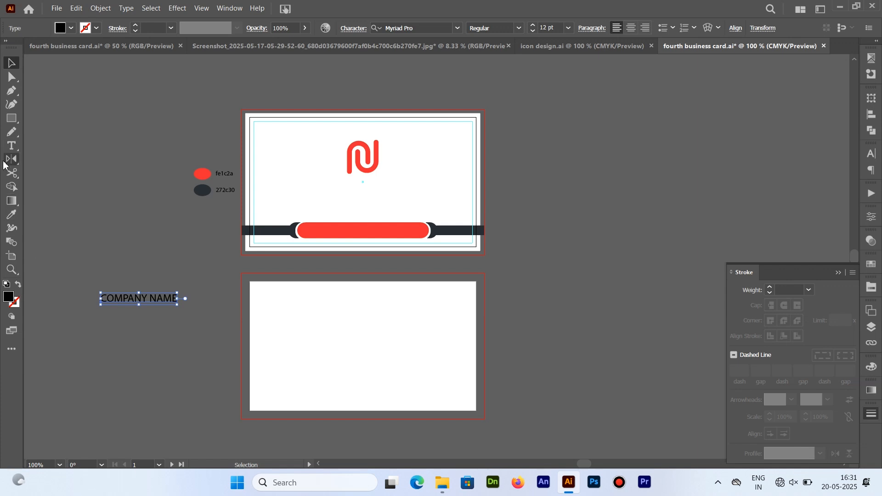
- Add the separate text line 'YOUR TAGLINE HERE' below the company name
click(111, 336)
text(YOUR TAGLINE HERE)
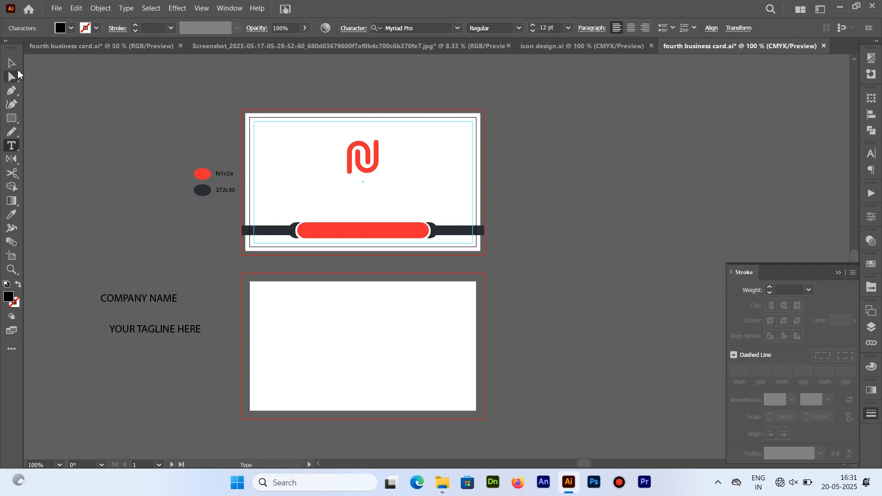
click(11, 63)
click(39, 179)
- Add the separate text lines 'YOUR NAME' and 'DESIGNATION' on the canvas above the company name
key(t)
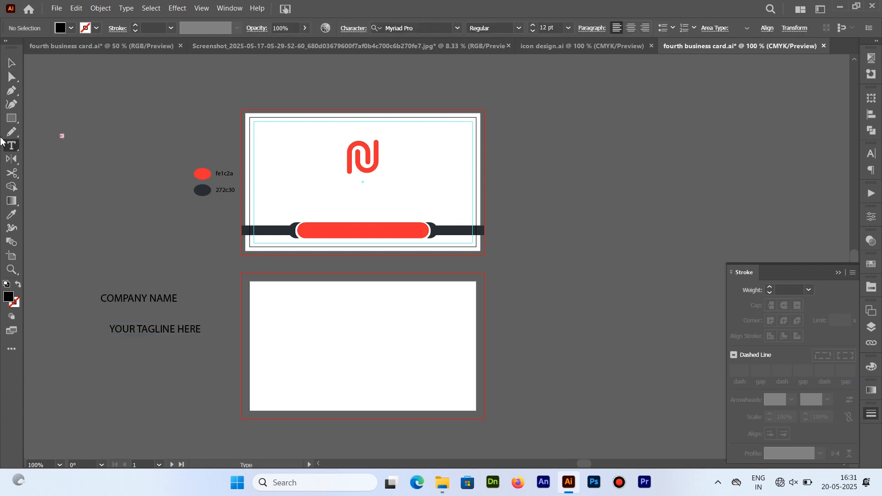
click(68, 187)
text(YOUR NAME)
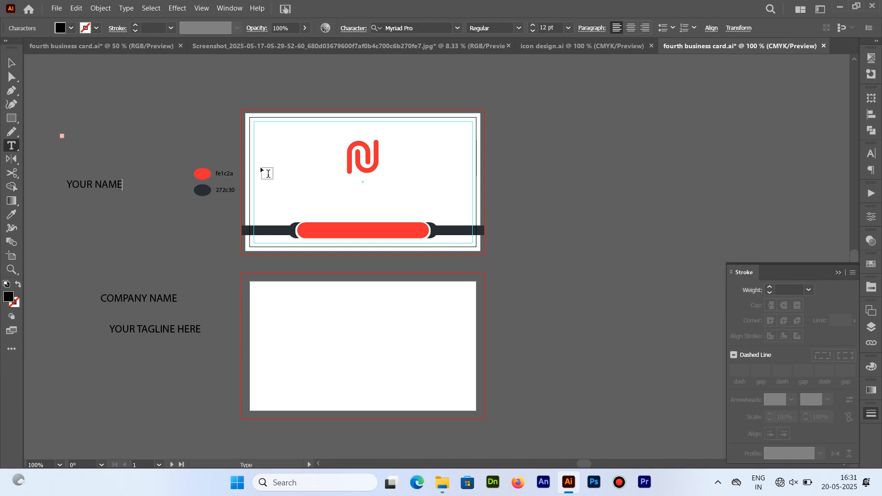
click(95, 244)
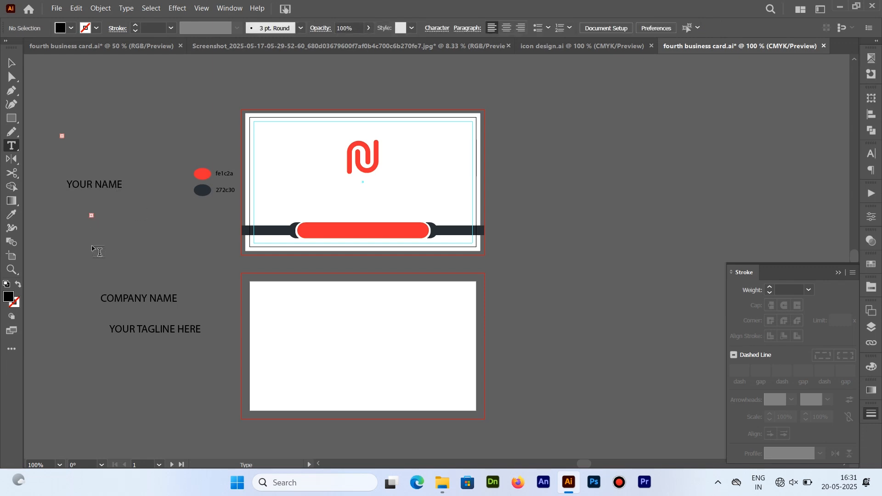
text(DESIGNATION)
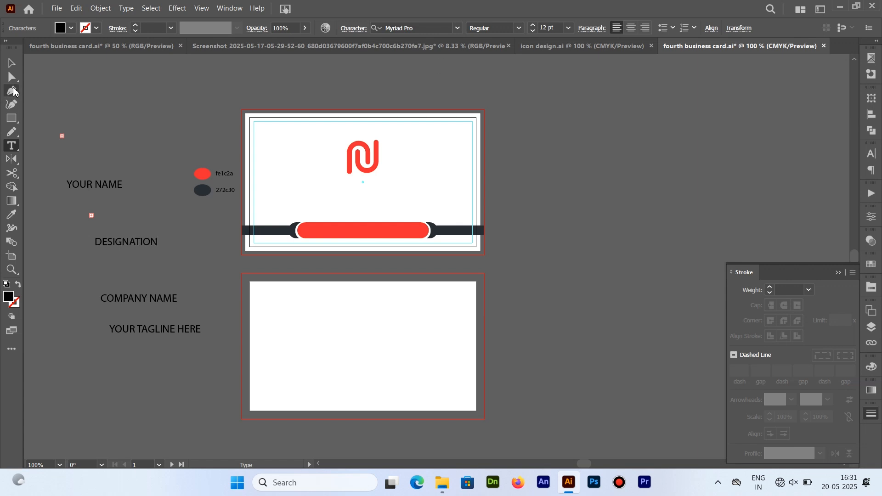
key(Escape)
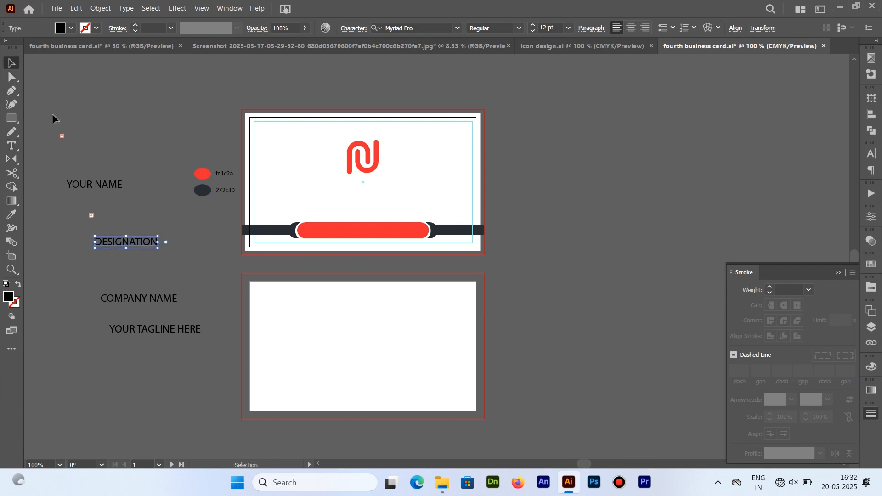
- Delete the two stray empty text frames near the 'YOUR NAME' text
click(76, 144)
drag(75, 208, 102, 220)
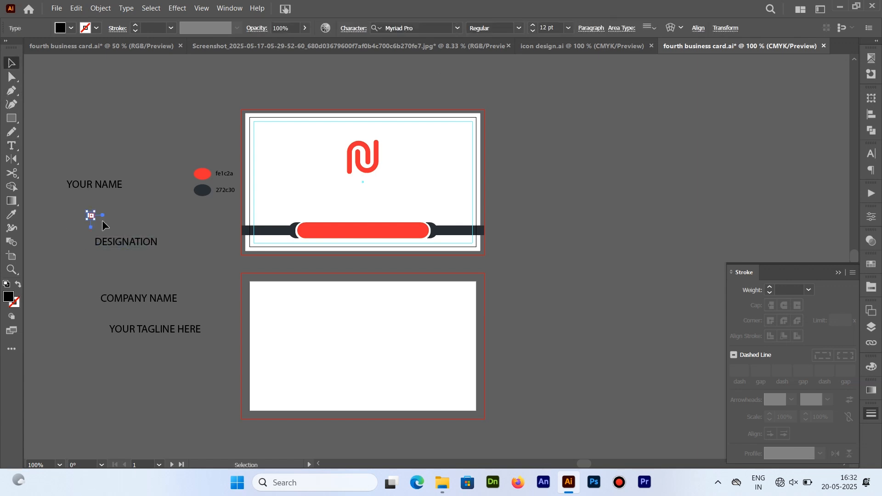
key(Delete)
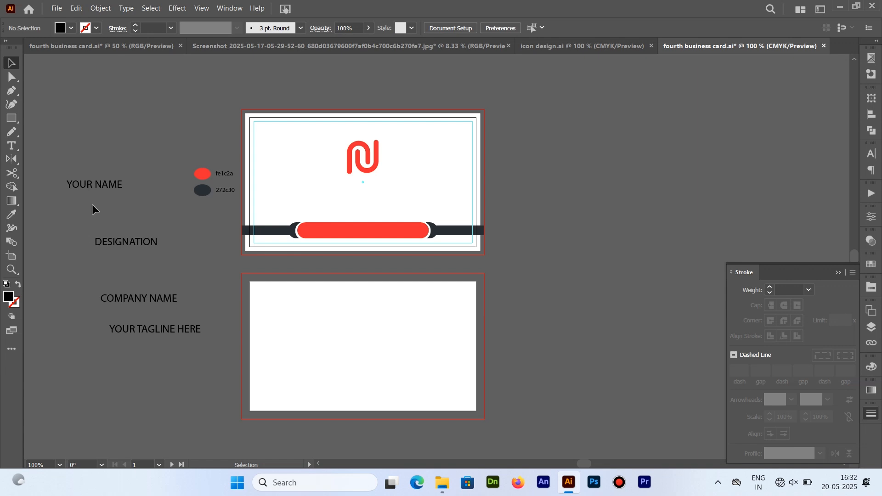
- Set the font of all four text lines beside the artboards to Arial
click(94, 185)
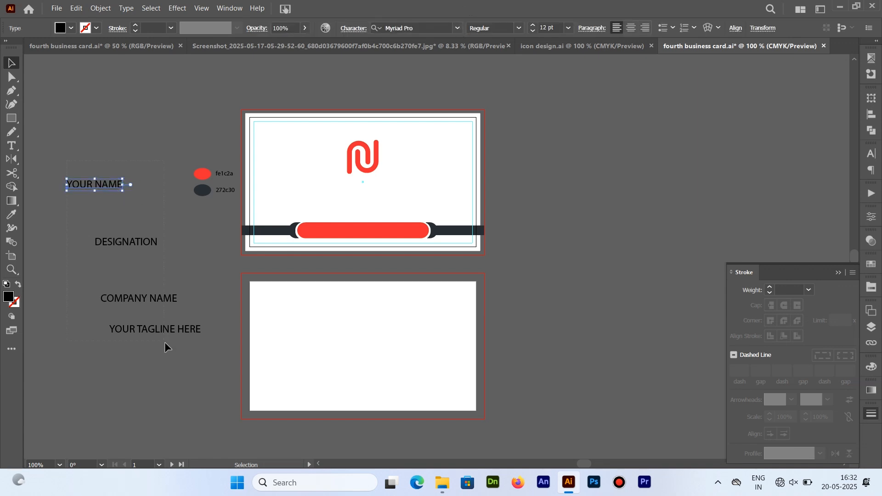
drag(164, 341, 83, 179)
click(458, 28)
click(399, 99)
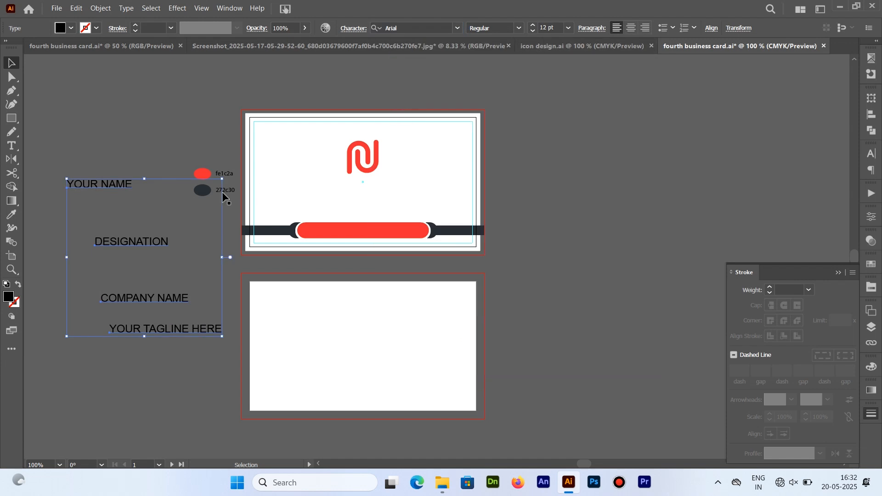
- Make the 'YOUR NAME' text bold, keeping the word 'NAME' in the Regular style
click(106, 185)
click(519, 28)
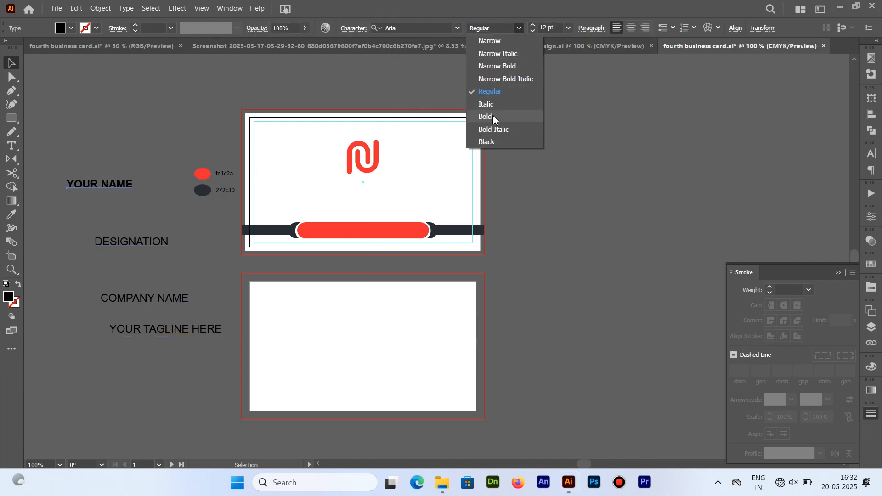
click(494, 118)
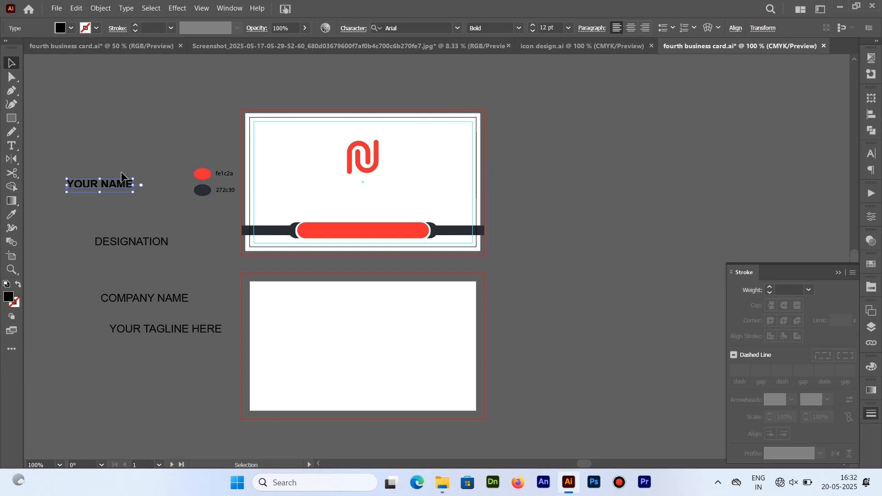
double_click(124, 186)
triple_click(117, 185)
drag(98, 183, 145, 183)
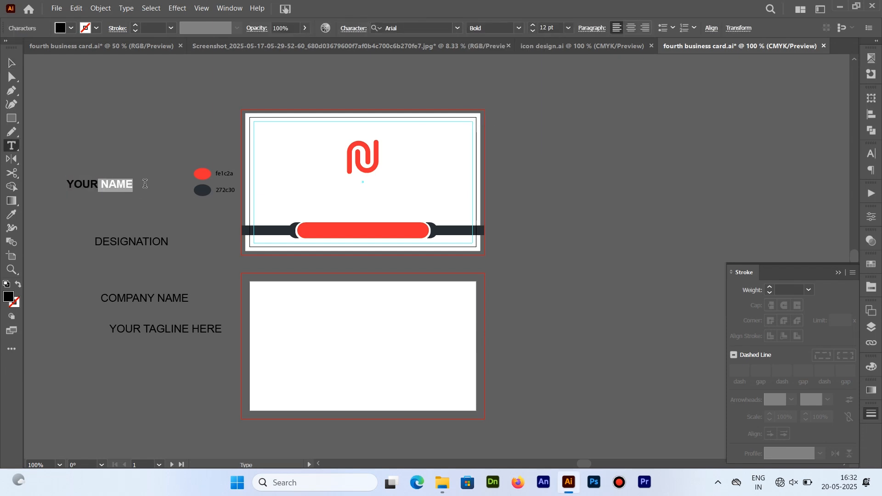
click(520, 29)
click(487, 92)
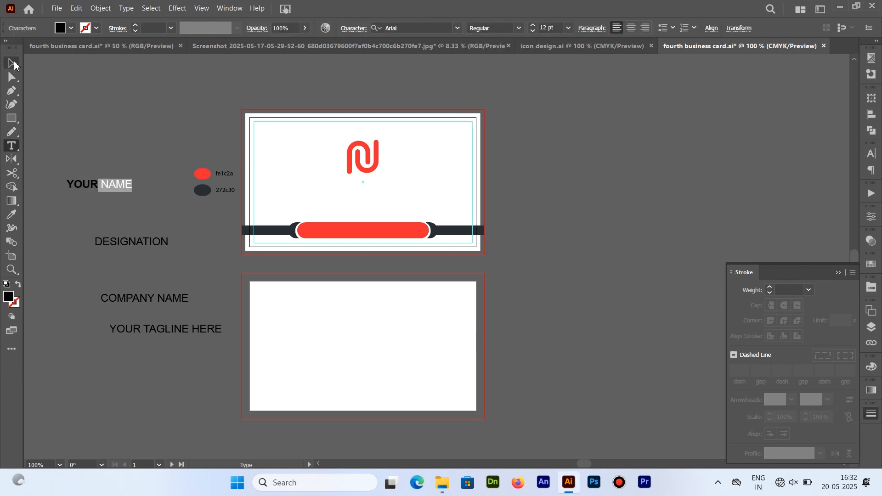
key(Escape)
- Set the font size of the 'YOUR NAME' text to 18 pt
click(74, 175)
click(71, 183)
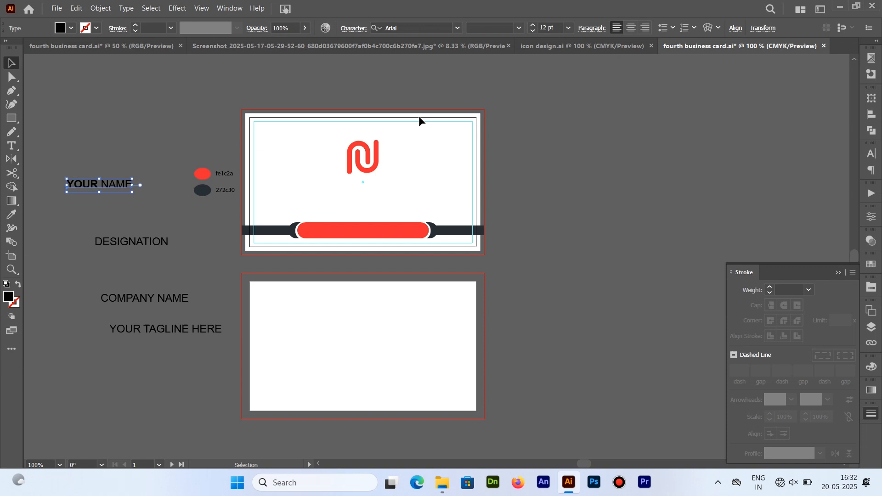
click(534, 26)
click(534, 26)
click(533, 31)
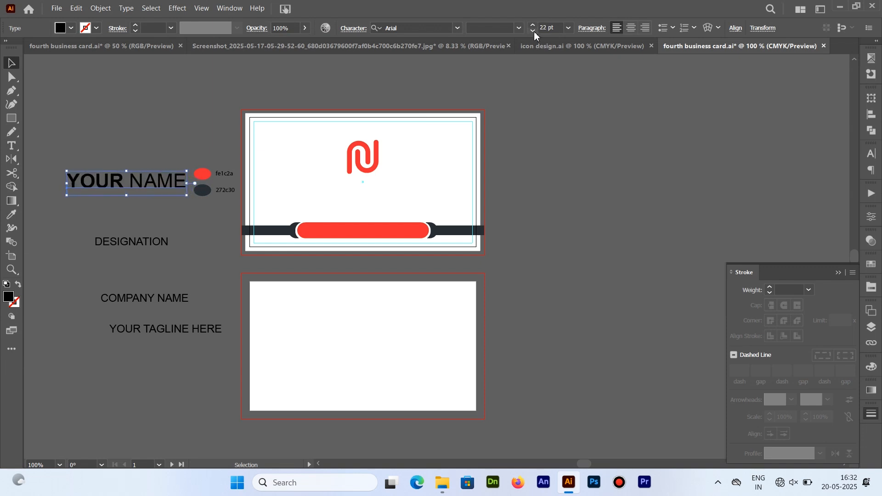
click(534, 31)
click(534, 31)
click(534, 31)
click(534, 32)
- Move the 'DESIGNATION' text directly below 'YOUR NAME' and set its size to 10 pt
drag(152, 241, 127, 198)
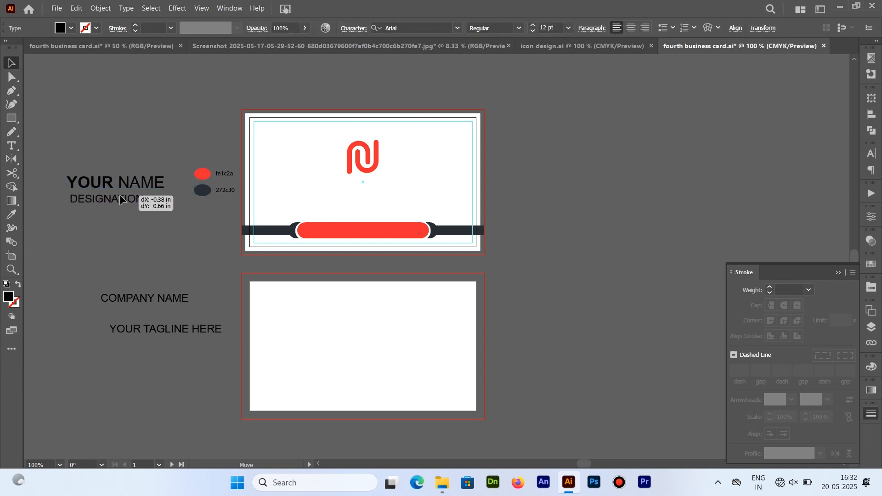
click(533, 33)
click(533, 33)
- Align the left edges of the 'YOUR NAME' and 'DESIGNATION' text lines
drag(70, 172, 142, 202)
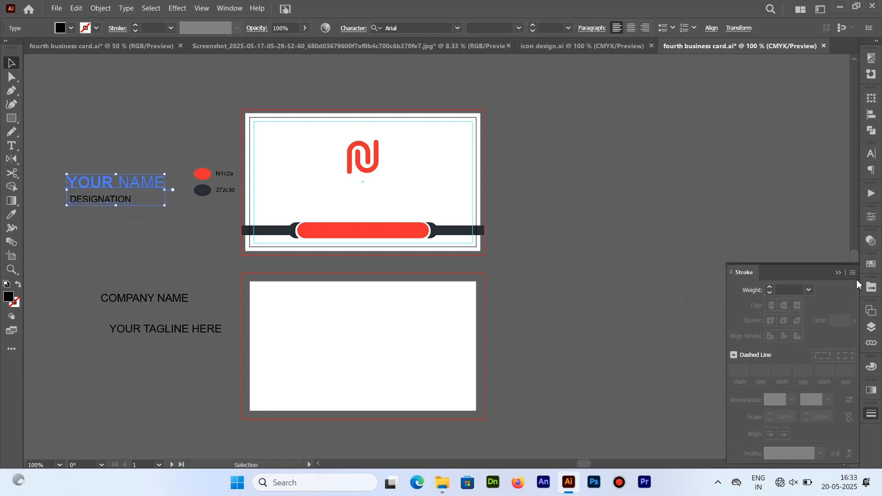
click(711, 28)
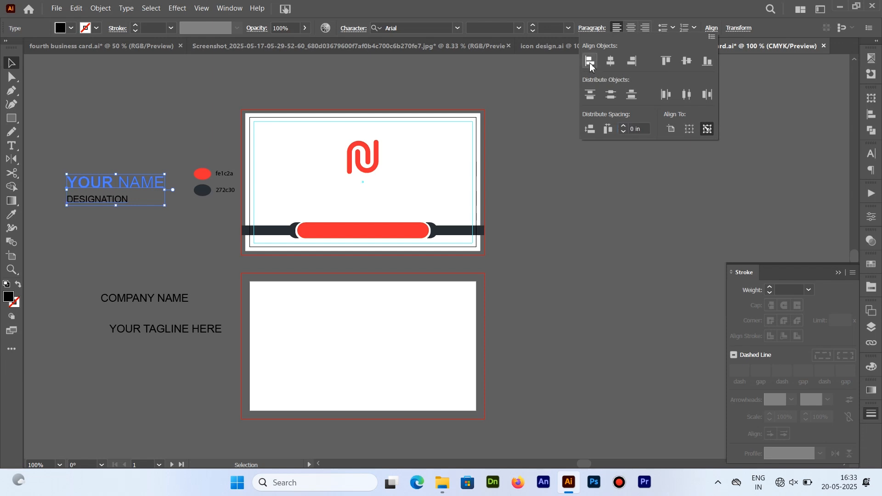
click(564, 124)
click(164, 161)
- Enlarge the 'YOUR NAME' text to 21 pt
click(153, 183)
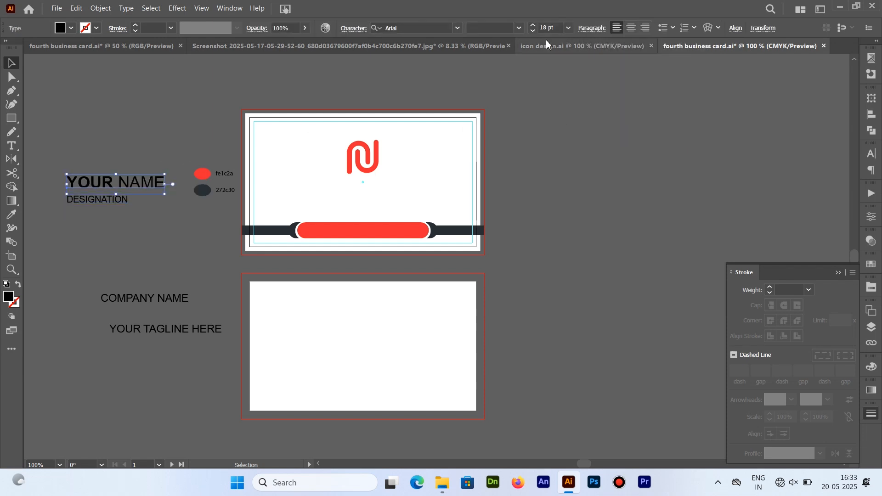
click(533, 26)
click(533, 26)
click(533, 26)
click(533, 26)
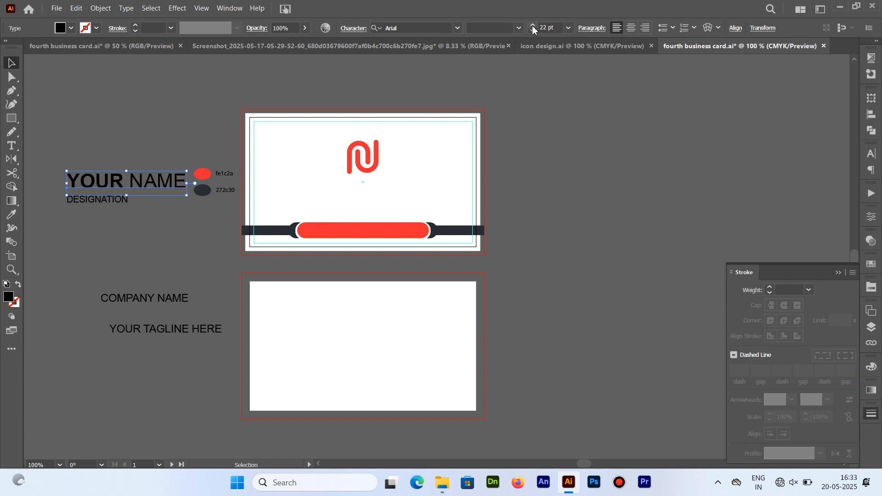
click(533, 27)
click(533, 26)
click(533, 31)
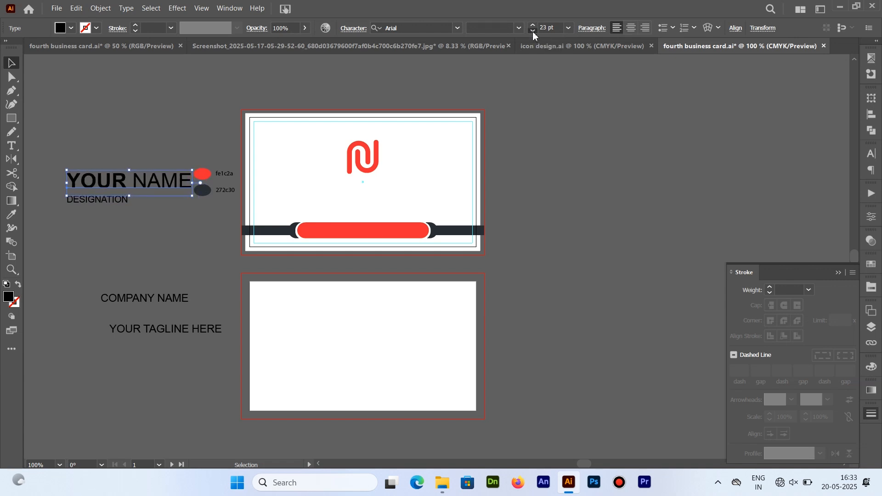
click(533, 31)
click(533, 32)
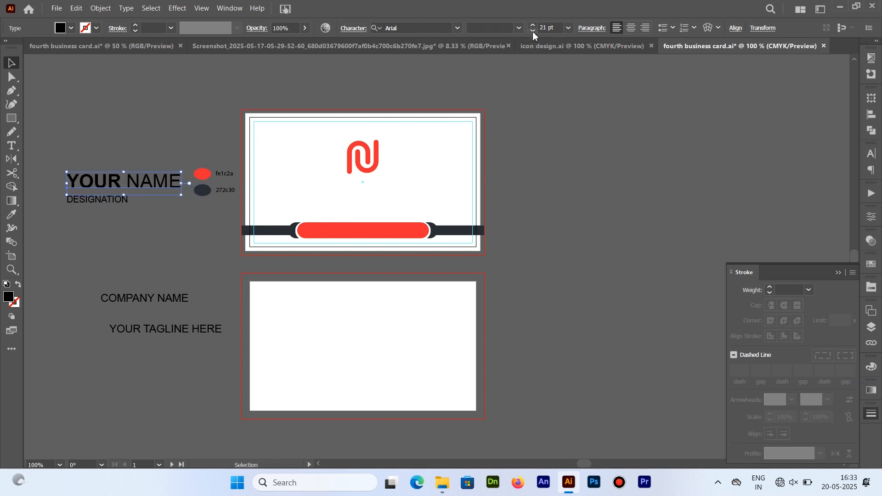
- Reduce the 'DESIGNATION' text size by one point
click(123, 200)
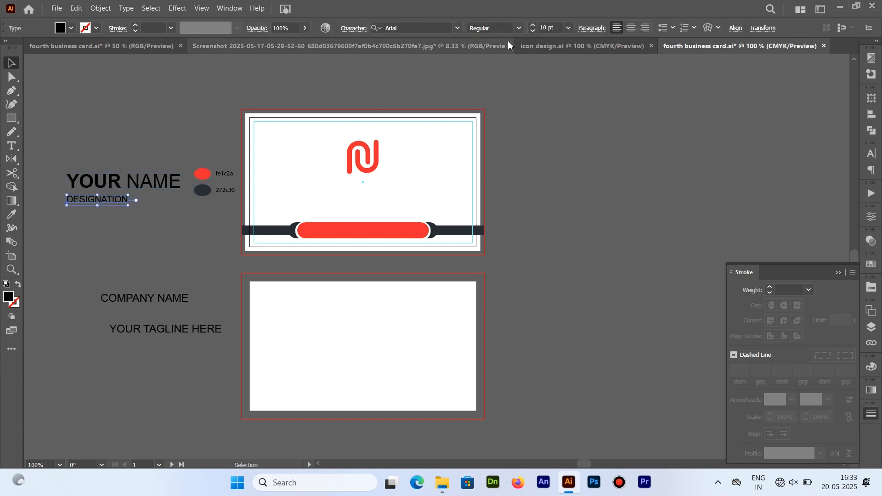
click(533, 31)
click(114, 140)
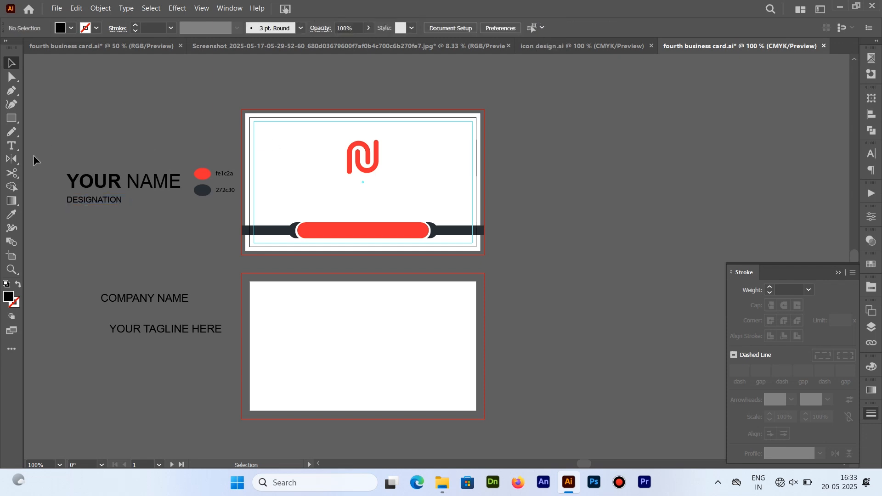
- Adjust the position of 'DESIGNATION' under 'YOUR NAME' and left-align the two text lines again
drag(33, 160, 105, 209)
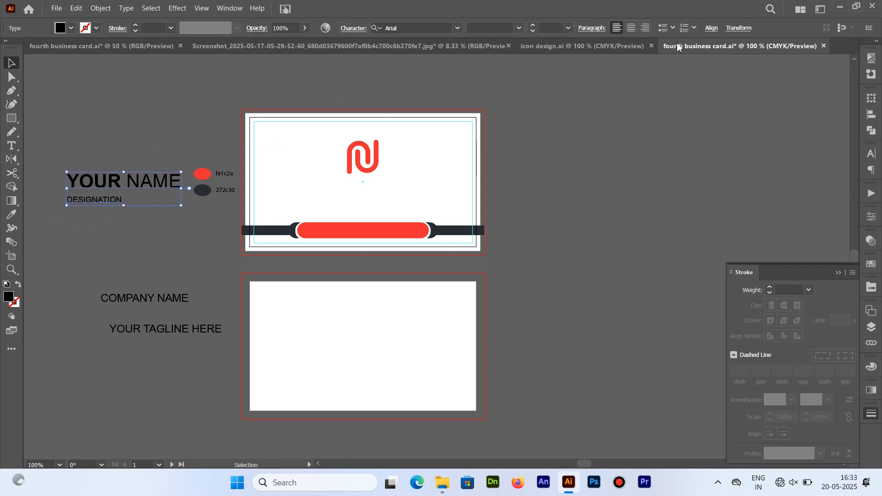
click(712, 28)
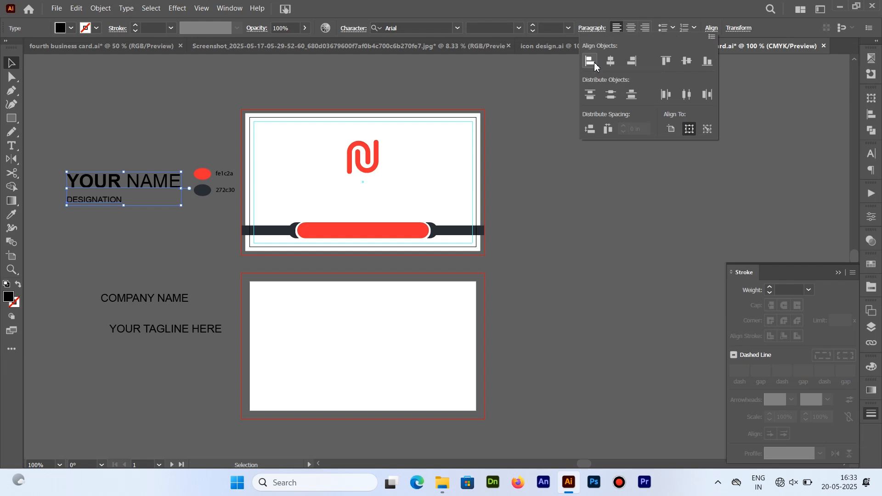
click(98, 200)
key(ctrl+shift+a)
drag(104, 201, 106, 195)
click(47, 150)
drag(48, 149, 147, 204)
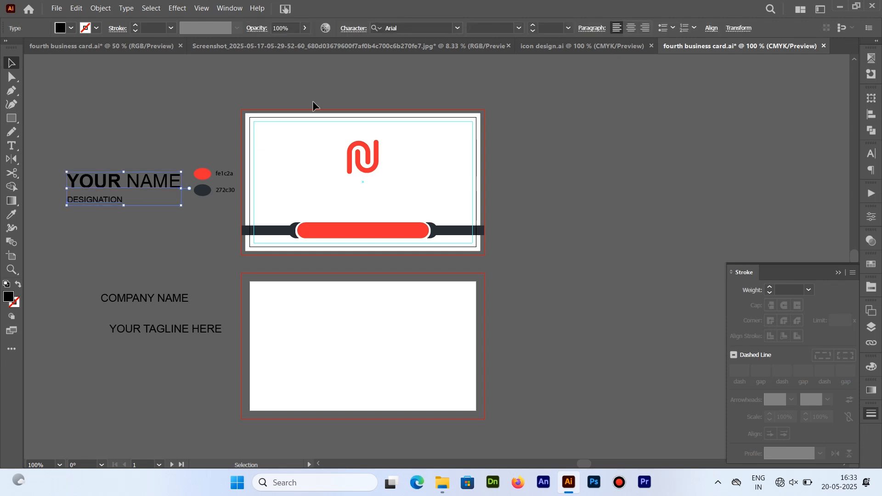
click(711, 28)
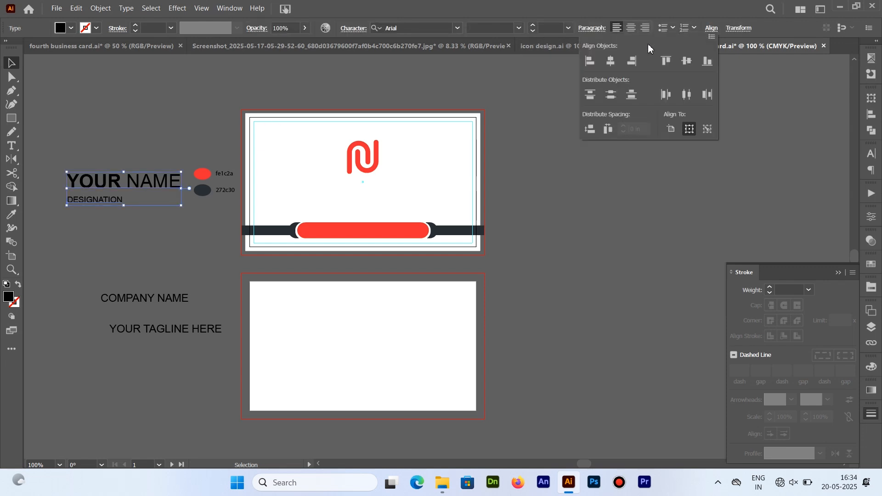
- Group the 'YOUR NAME' and 'DESIGNATION' text lines
click(101, 185)
right_click(104, 184)
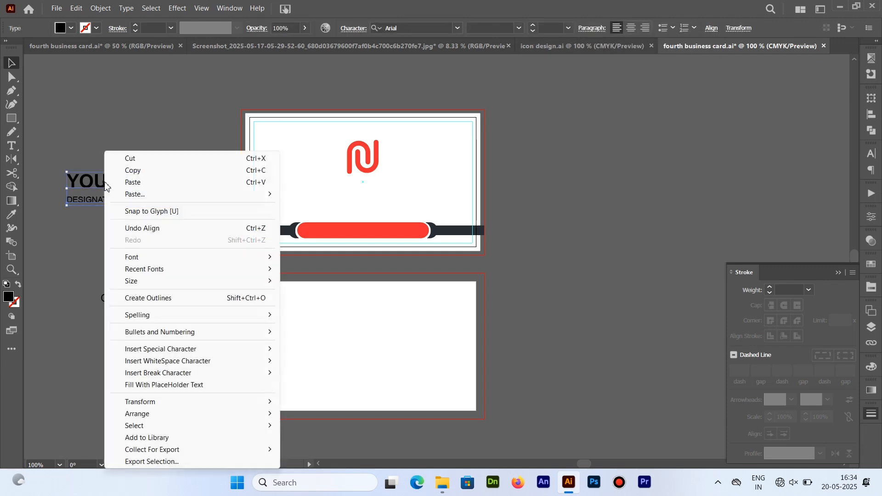
click(106, 9)
click(153, 65)
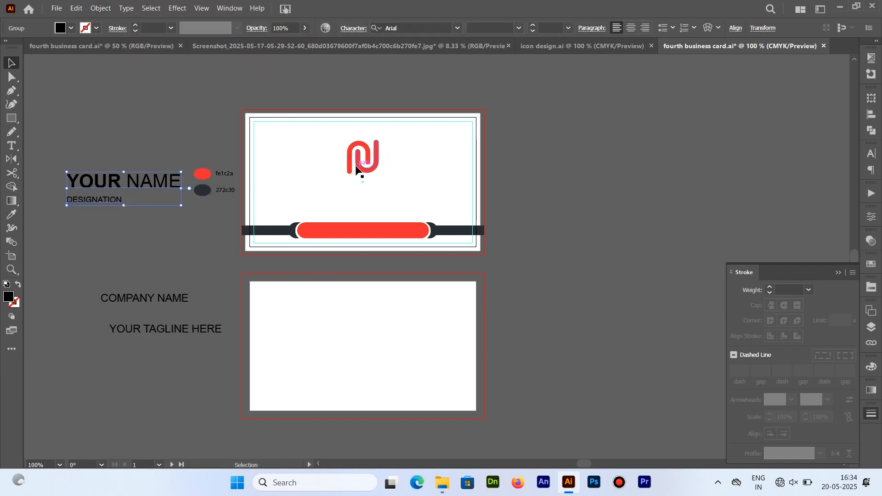
- Copy the first card's red-and-dark bar, paste it in place, and move the copy to the lower part of the second artboard
click(384, 232)
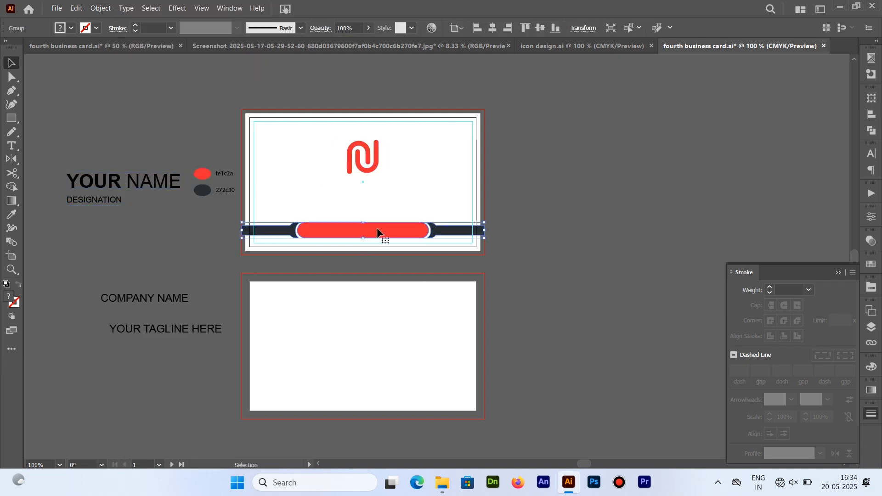
click(76, 8)
click(95, 62)
click(76, 8)
click(103, 110)
mouse_move(442, 483)
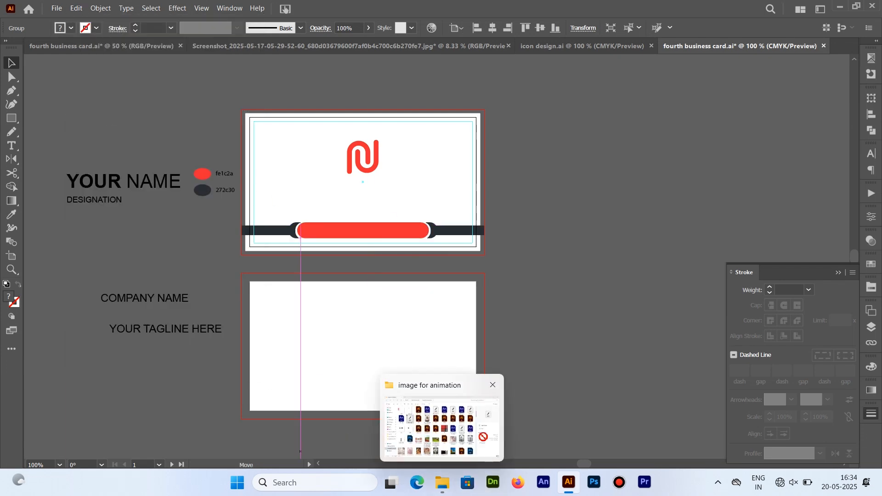
click(444, 414)
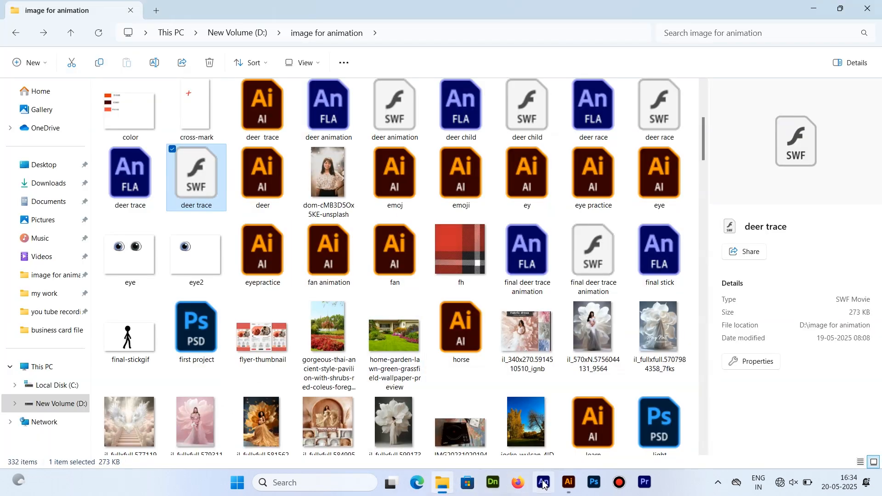
click(566, 482)
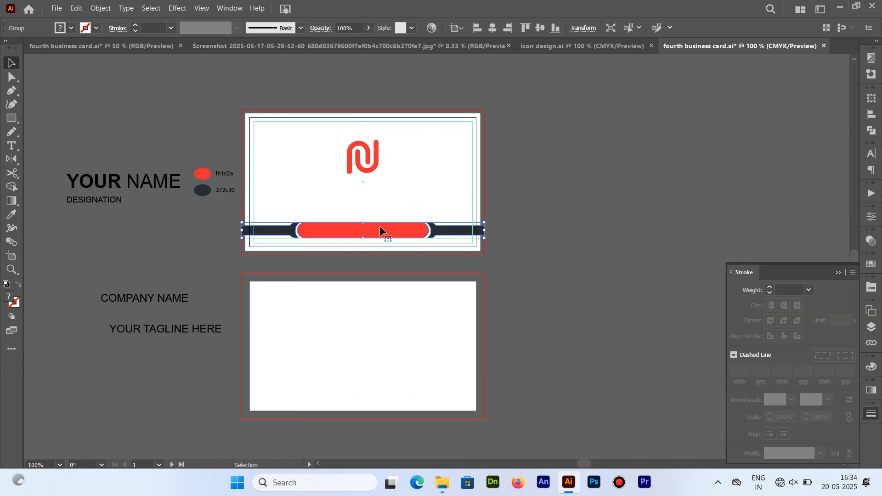
drag(379, 226, 387, 390)
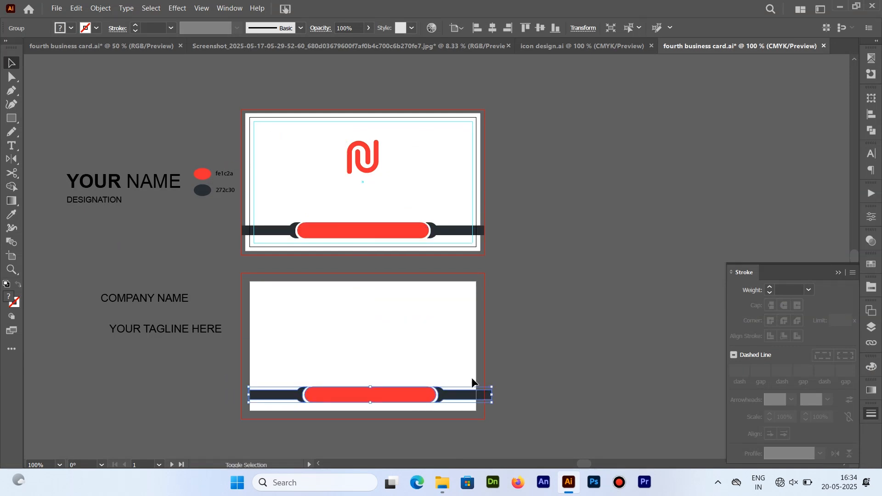
- Enlarge the copied bar proportionally and shift it left so its right end just overlaps the second artboard's right bleed edge
drag(492, 403, 518, 409)
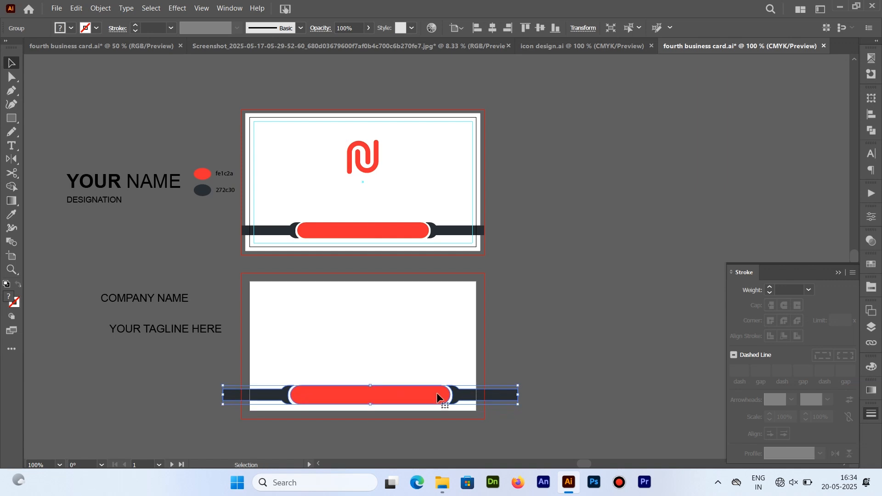
drag(437, 396, 462, 409)
drag(352, 381, 378, 393)
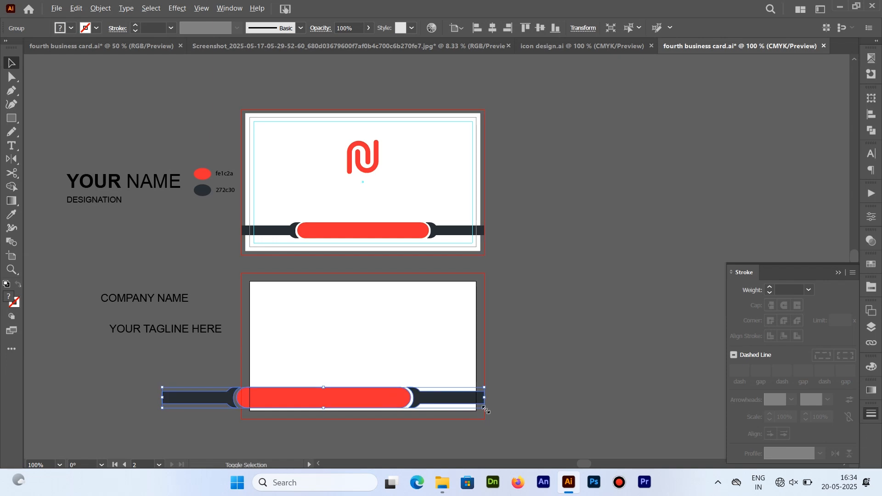
drag(483, 416, 495, 418)
drag(460, 399, 452, 397)
key(ctrl+shift+a)
drag(436, 137, 437, 138)
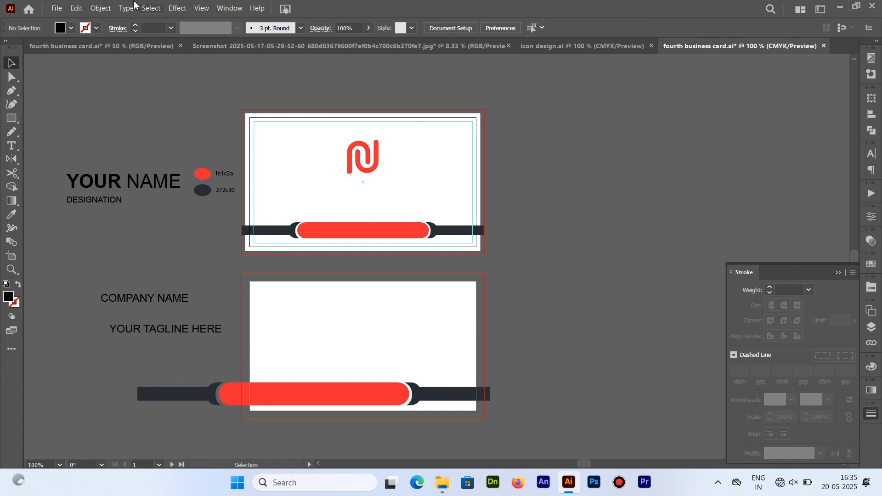
- Unlock all objects and duplicate the first card's background and margin rectangles in front of the originals
click(101, 9)
click(170, 95)
drag(385, 96, 391, 118)
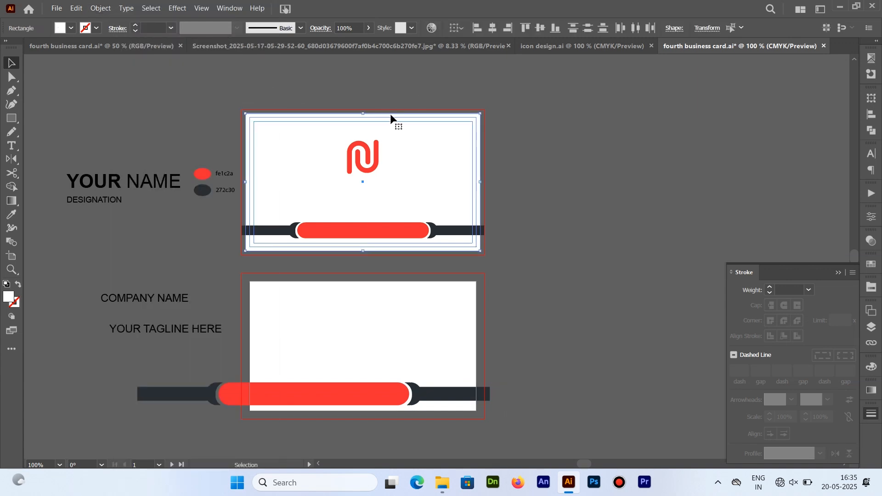
click(76, 8)
click(94, 61)
click(74, 9)
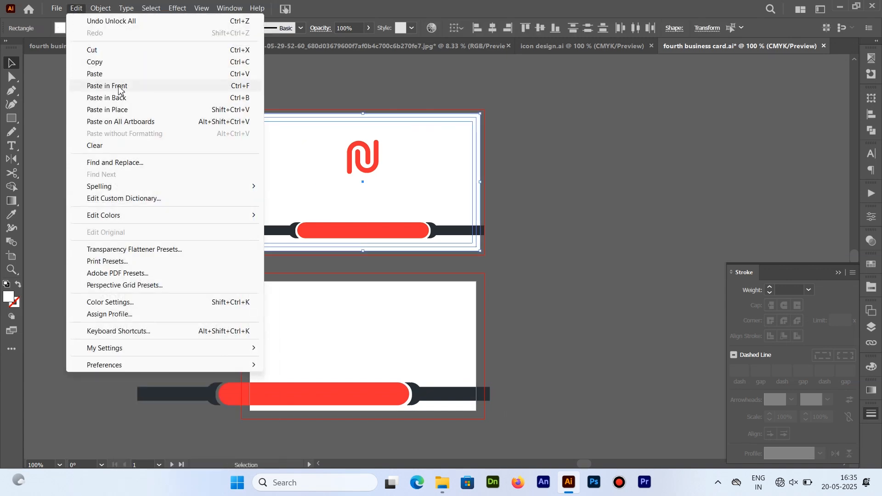
click(98, 85)
- Move the duplicated background and margin rectangles onto the second artboard and delete the leftover copy
drag(423, 168, 406, 335)
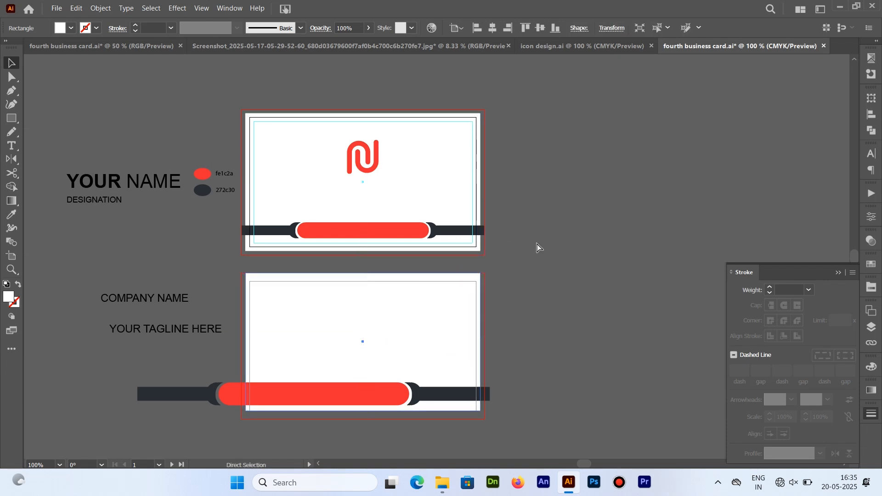
click(501, 169)
drag(449, 168, 447, 329)
drag(410, 164, 699, 164)
key(Delete)
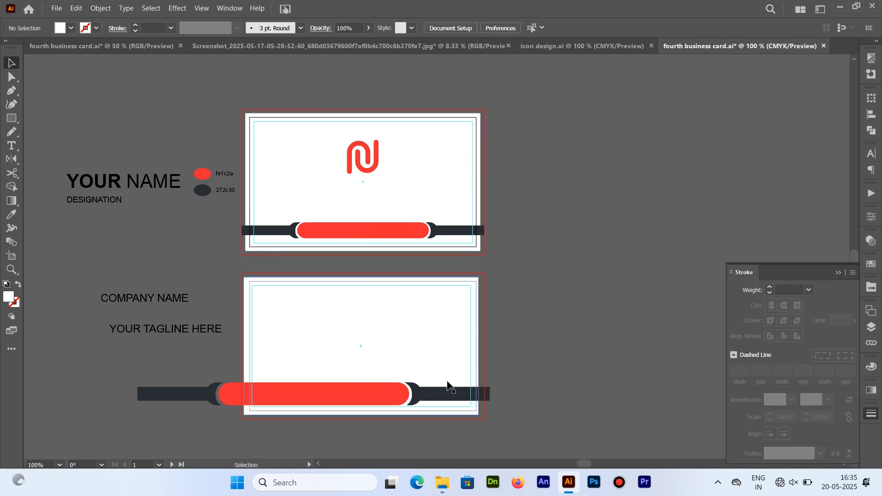
- Shift the enlarged bar slightly left so its right end meets the second artboard's bleed edge
drag(449, 398, 446, 401)
click(615, 353)
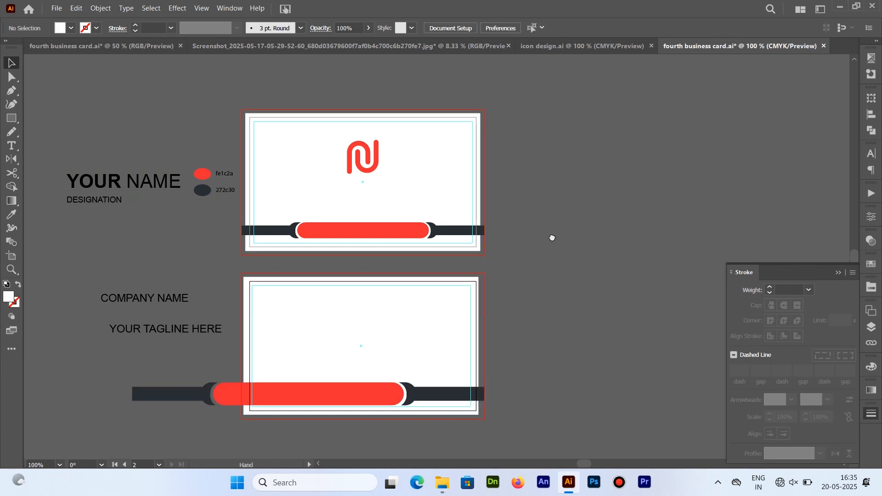
- Set the COMPANY NAME text to Arial Bold at 24 pt
scroll(551, 240, up, 1)
click(81, 221)
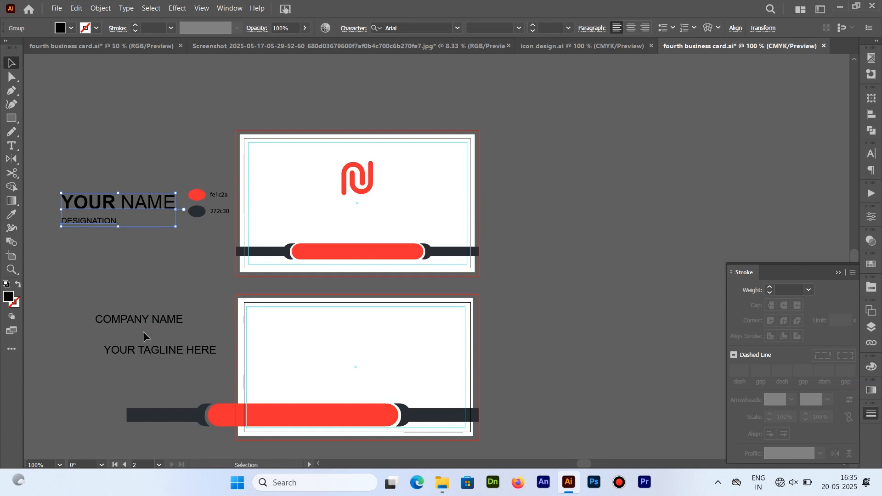
click(137, 321)
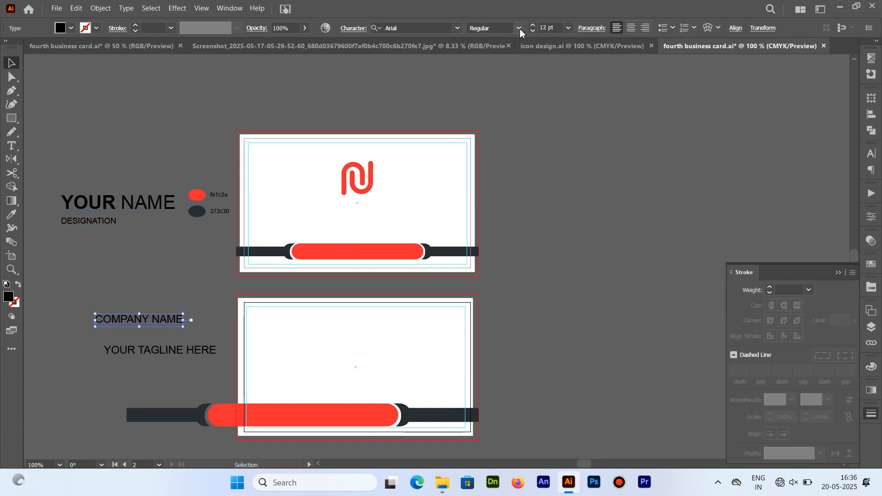
click(520, 29)
click(486, 114)
click(569, 28)
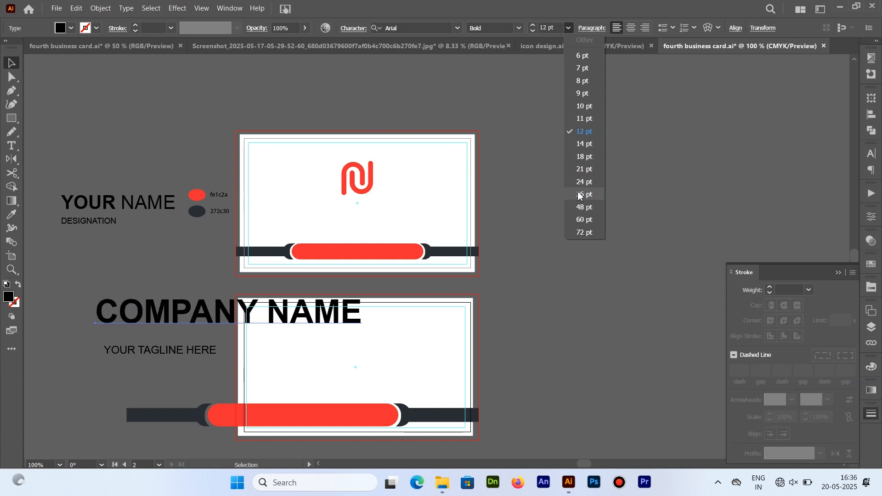
click(583, 195)
click(569, 28)
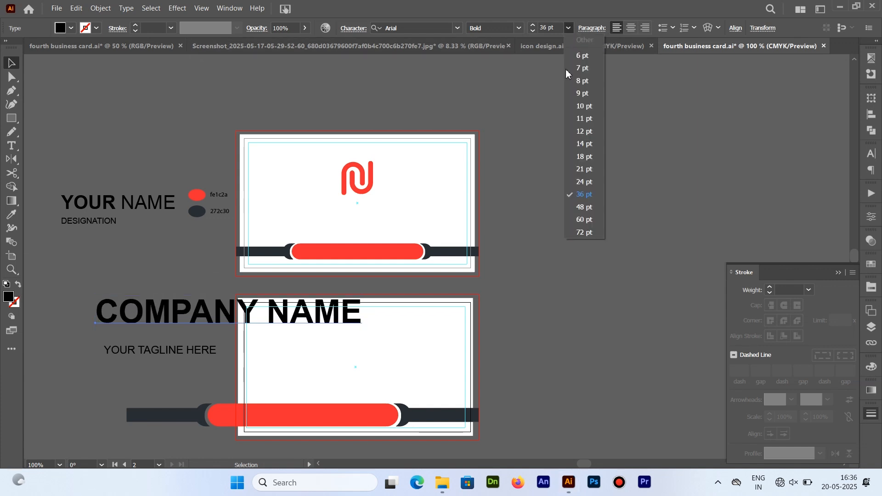
click(583, 192)
- Center-align the company name and tagline paragraphs, place the tagline directly below the company name, and select both
click(178, 353)
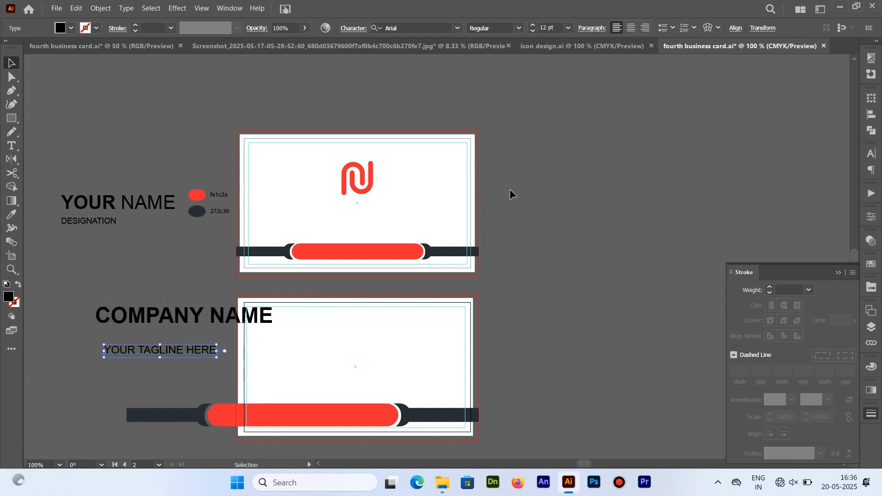
drag(112, 287, 173, 343)
click(631, 28)
click(118, 304)
drag(103, 355, 102, 341)
shift+click(160, 306)
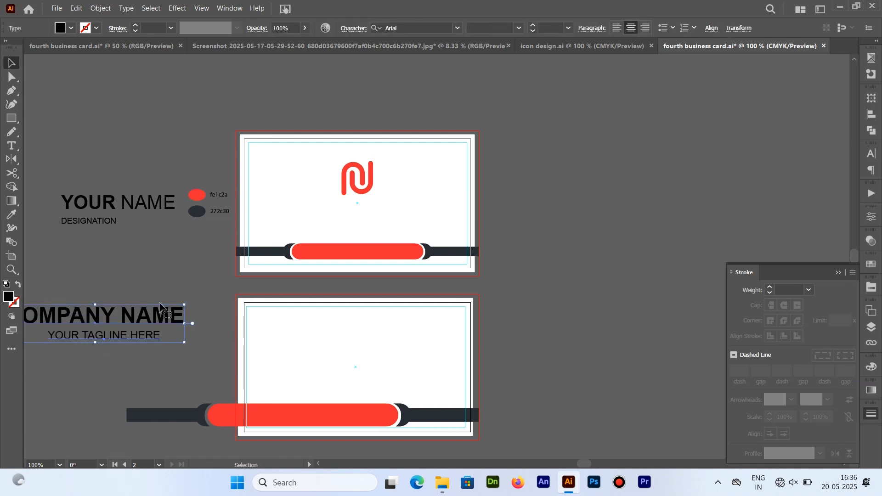
- Try aligning the company name and tagline on their vertical centers, and undo the alignment
click(710, 31)
click(688, 61)
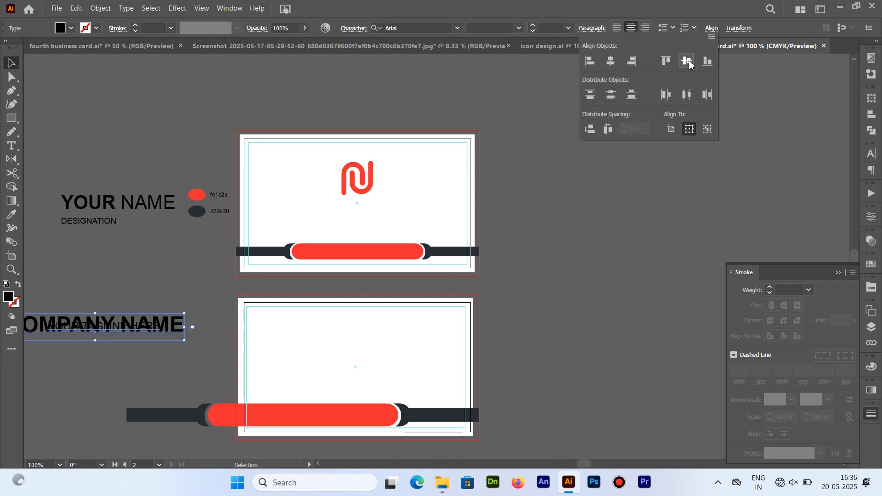
key(ctrl+z)
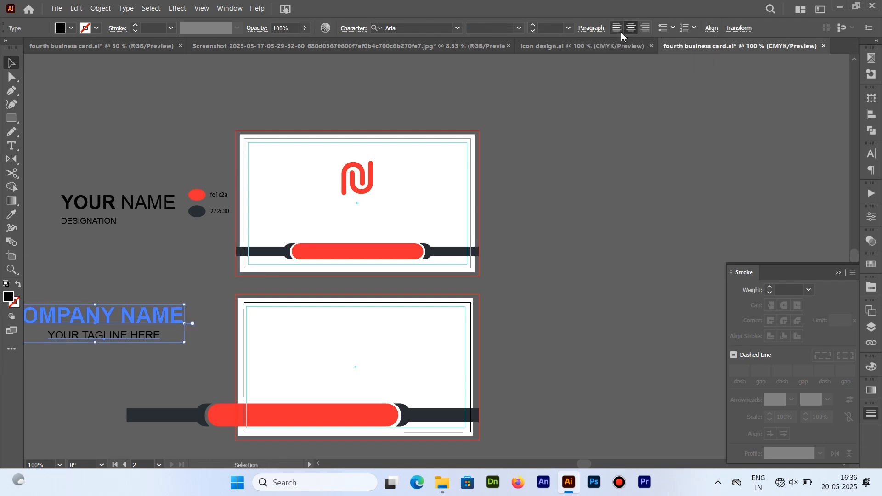
- Align the company name and tagline on their horizontal centers and group them
click(711, 33)
click(611, 61)
right_click(74, 326)
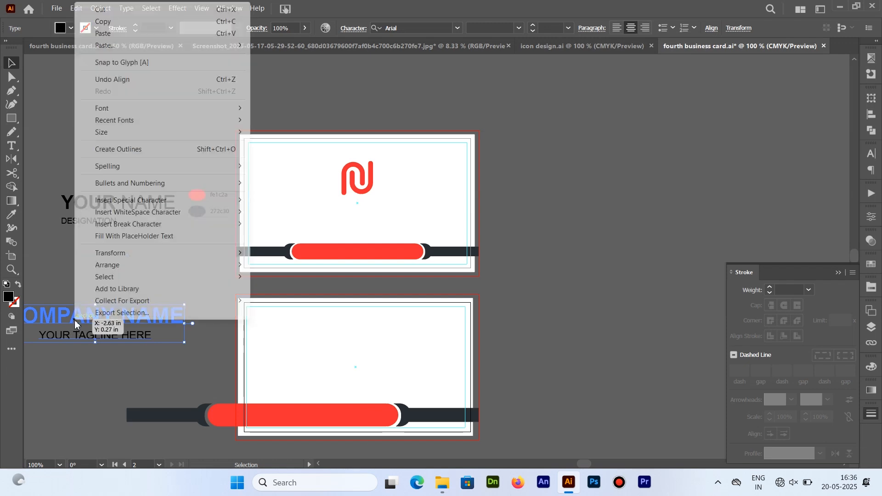
click(43, 307)
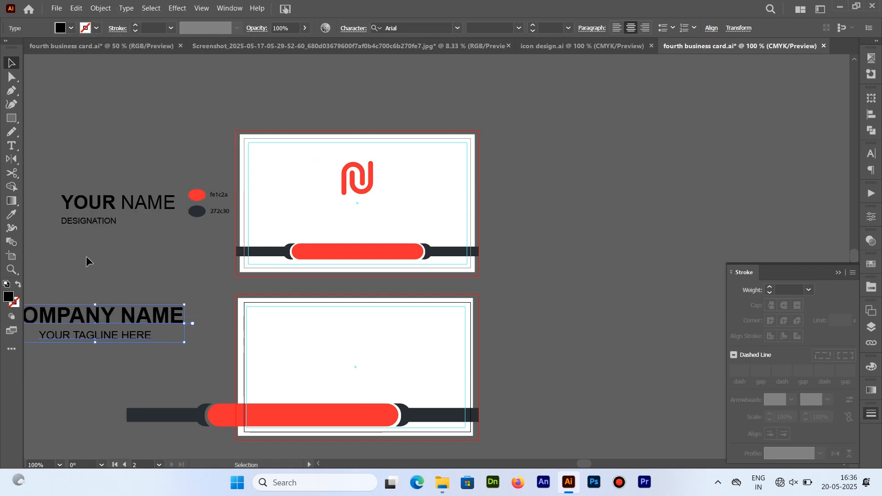
click(101, 8)
click(145, 60)
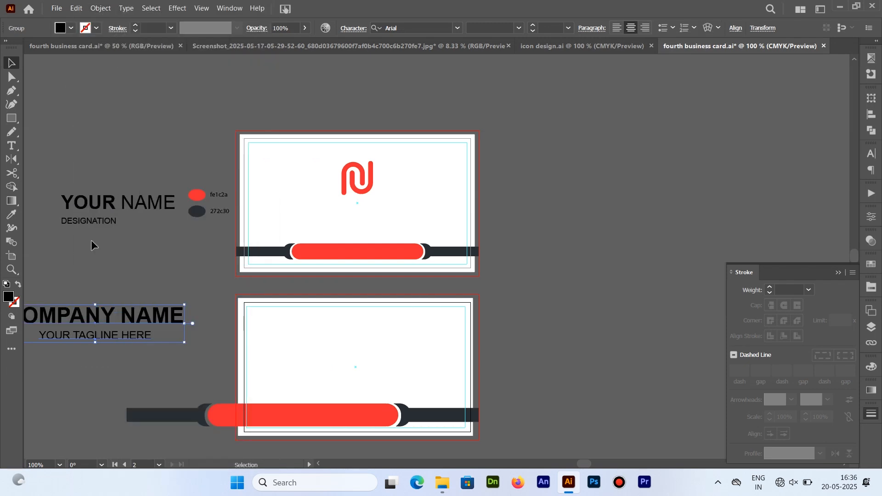
- Move the company text group below the logo on the first card and scale it down proportionally to fit there
drag(91, 319, 358, 209)
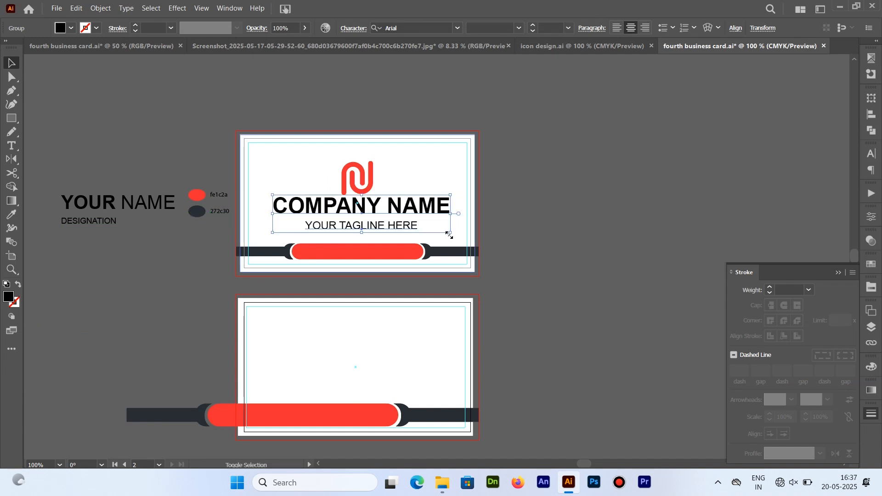
drag(449, 234, 415, 225)
click(427, 222)
click(386, 222)
shift+click(368, 187)
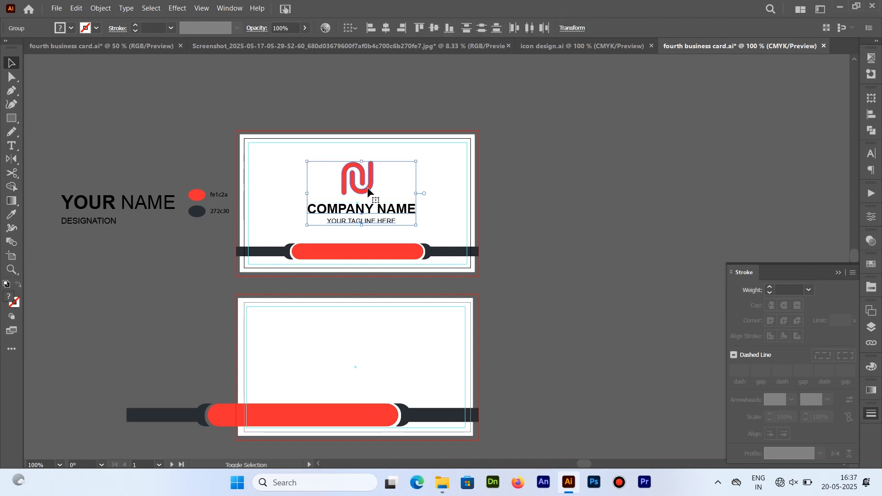
click(465, 215)
- Ungroup the company name and tagline on the first card
click(386, 221)
right_click(378, 218)
click(464, 366)
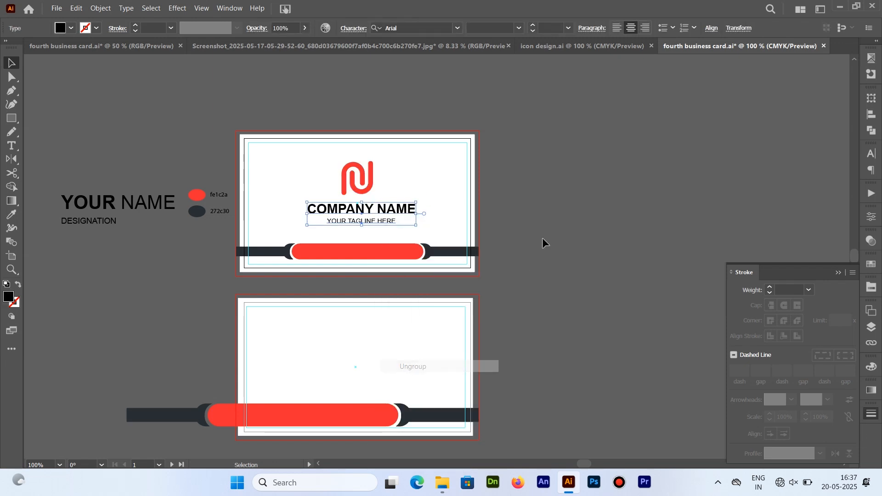
- Set the company name to 18 pt and slightly enlarge the tagline's font size
click(395, 214)
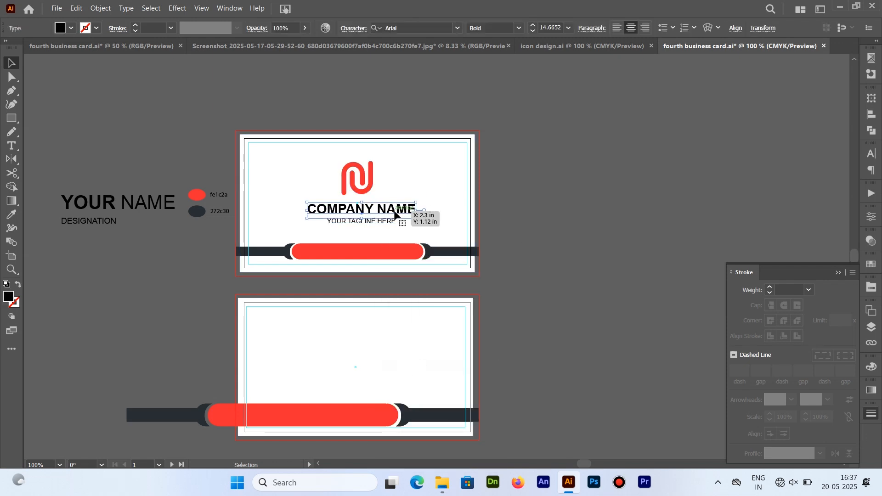
click(569, 28)
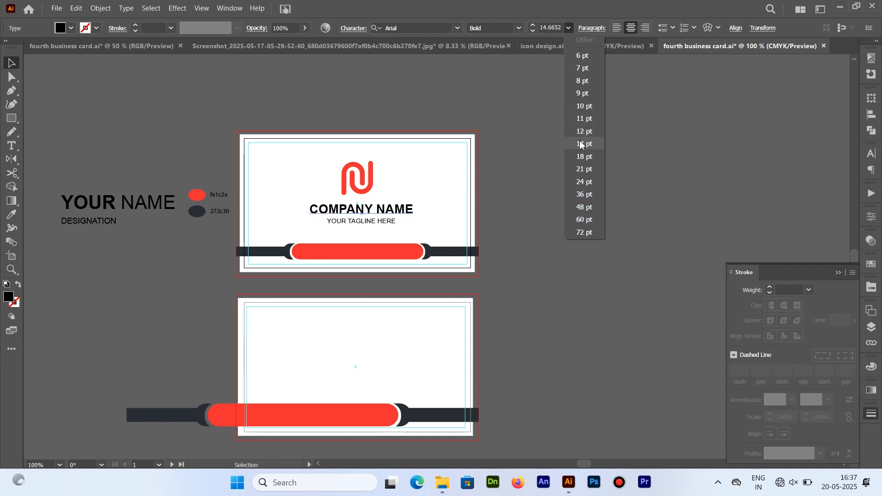
click(584, 156)
click(391, 221)
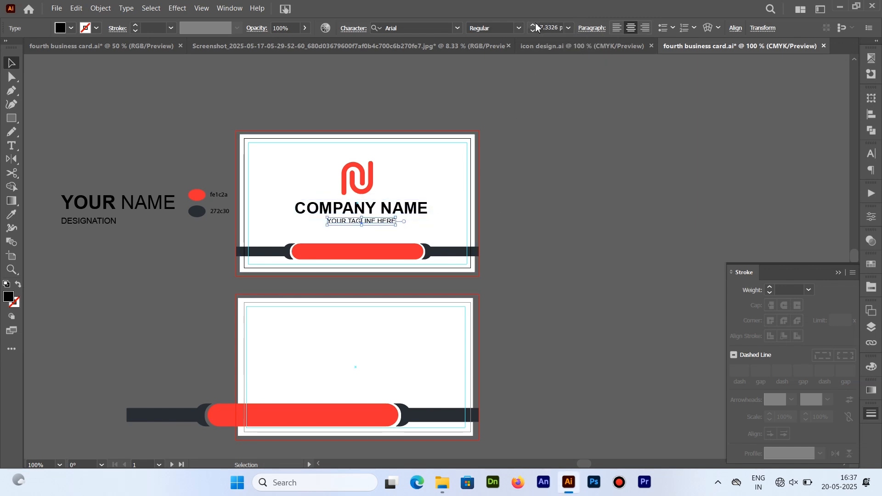
click(519, 205)
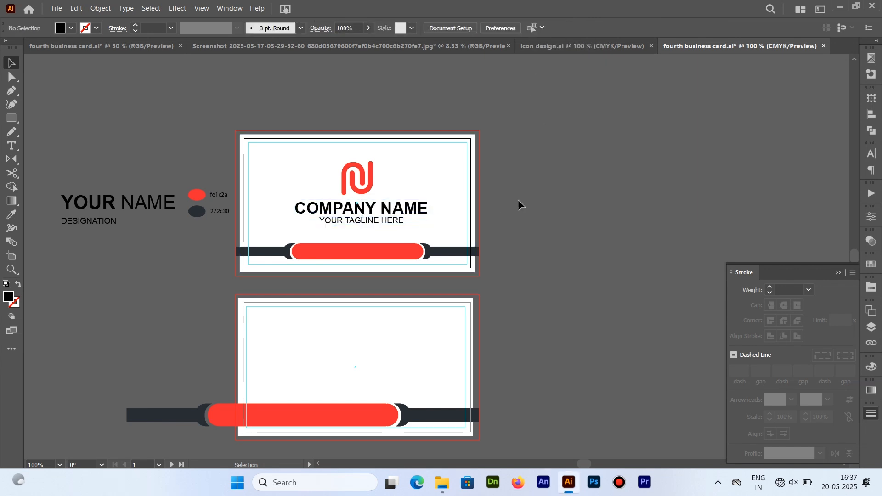
- Group the company name with the tagline and align the group horizontally centered with the logo
click(368, 210)
shift+click(395, 222)
right_click(359, 222)
click(100, 8)
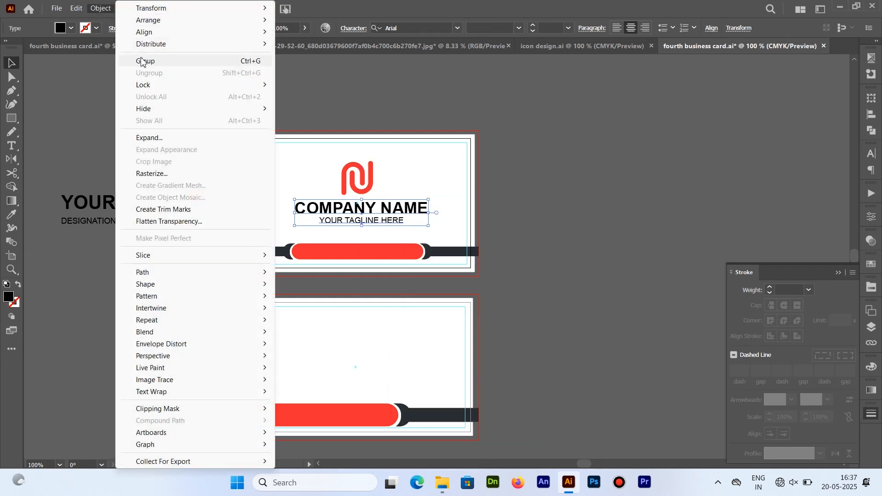
click(141, 61)
shift+click(370, 177)
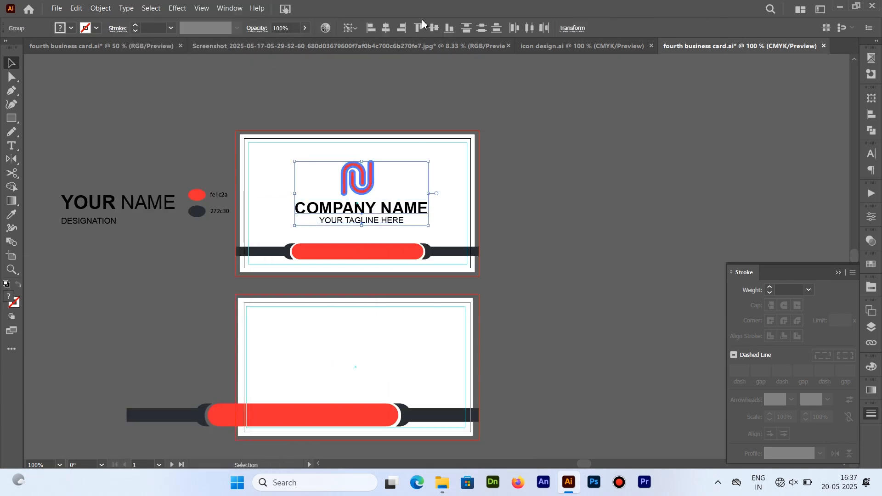
click(392, 31)
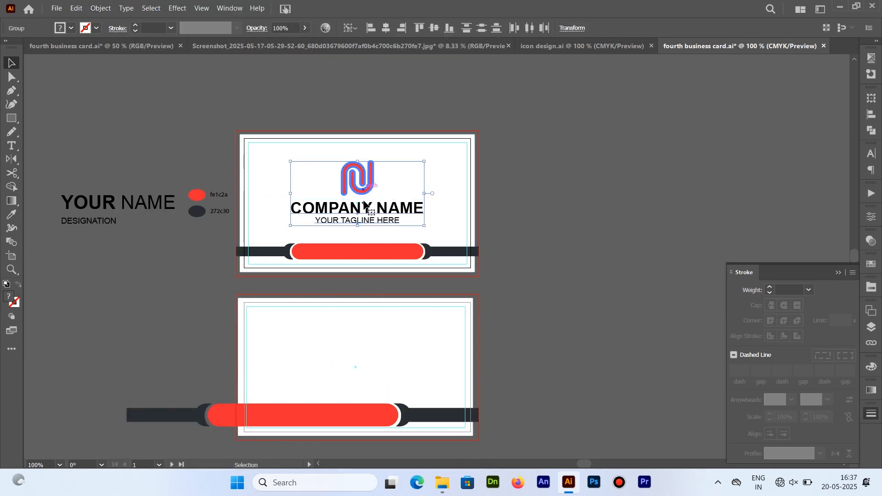
- Group the first card's logo, company text and bar, and ungroup them again
shift+click(356, 243)
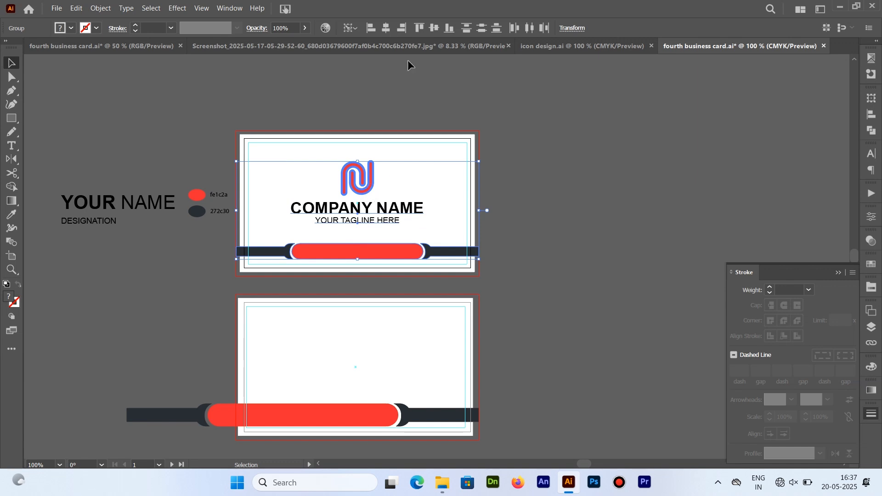
right_click(371, 215)
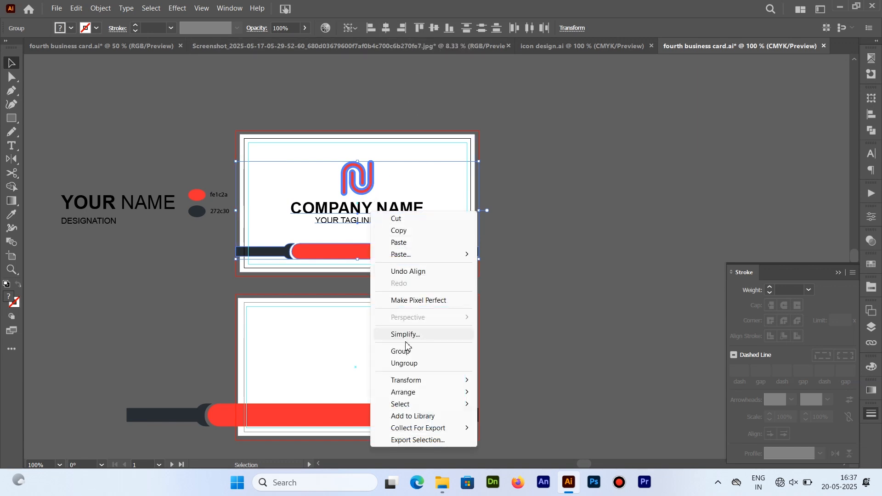
click(396, 351)
click(553, 293)
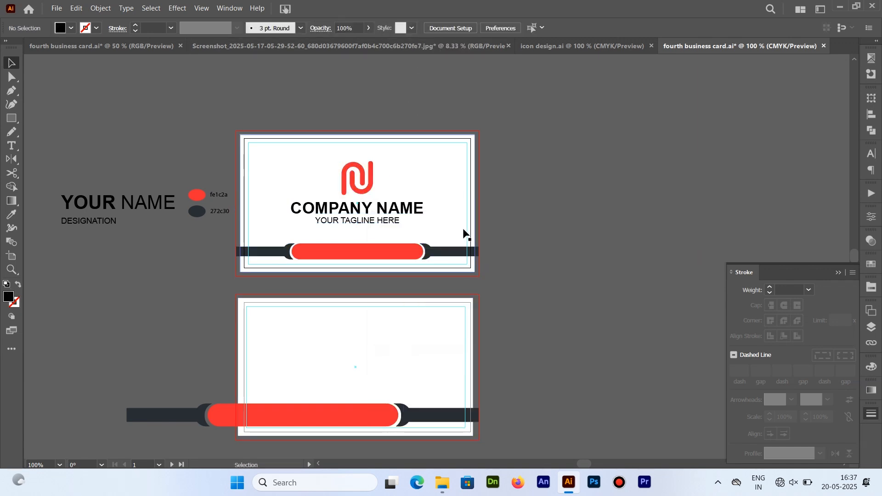
click(382, 206)
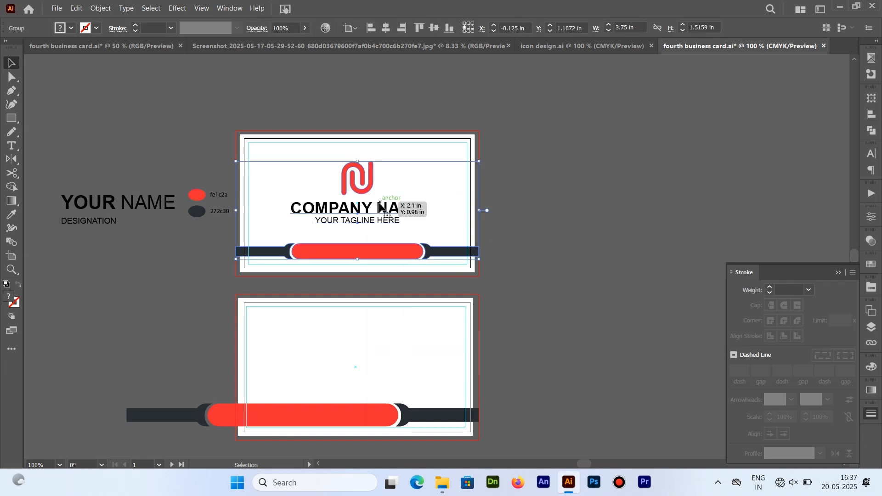
right_click(380, 203)
click(421, 352)
- Scale the first card's logo and company text down together proportionally around their center
click(392, 207)
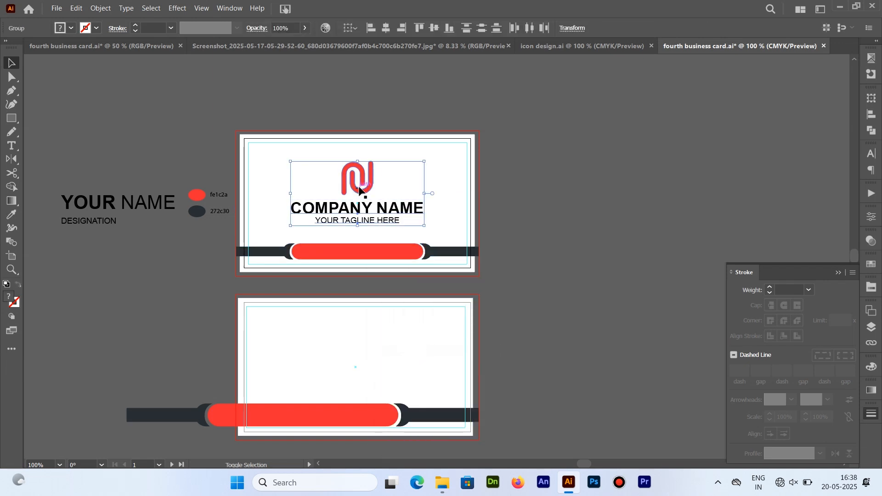
drag(426, 161, 409, 169)
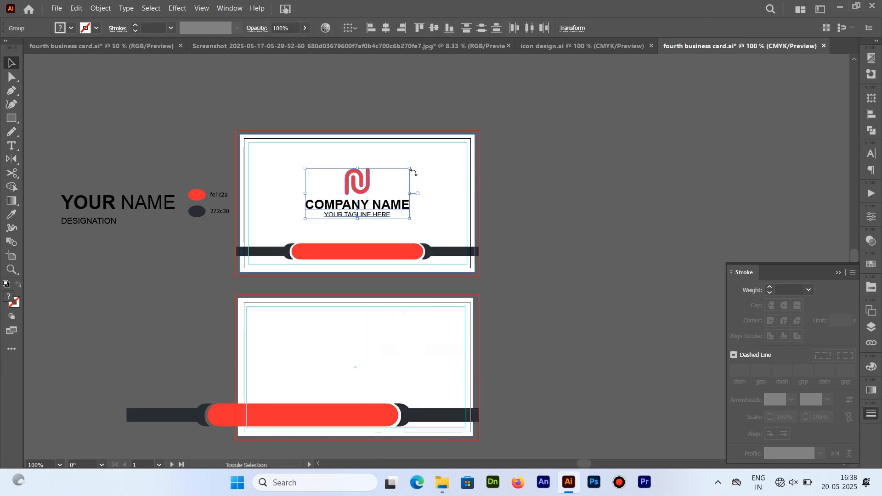
click(372, 257)
click(495, 211)
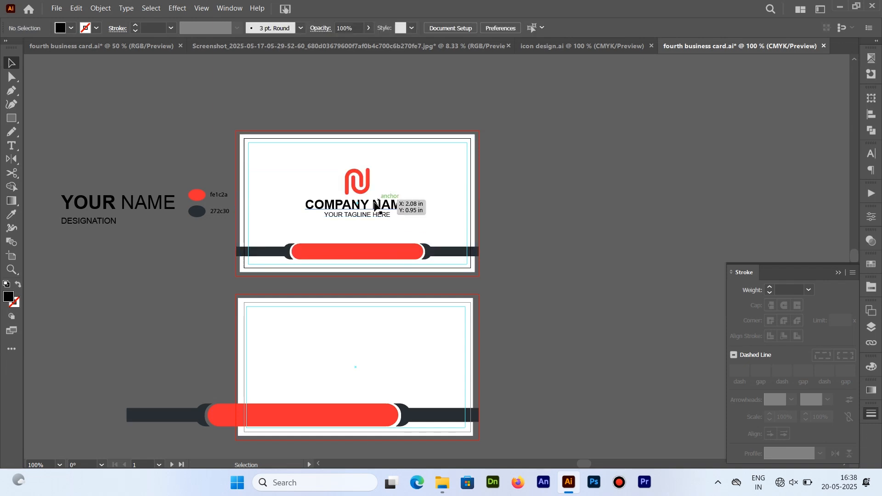
- Try to center the company text vertically on the first card's white background rectangle, and undo the alignment
click(388, 144)
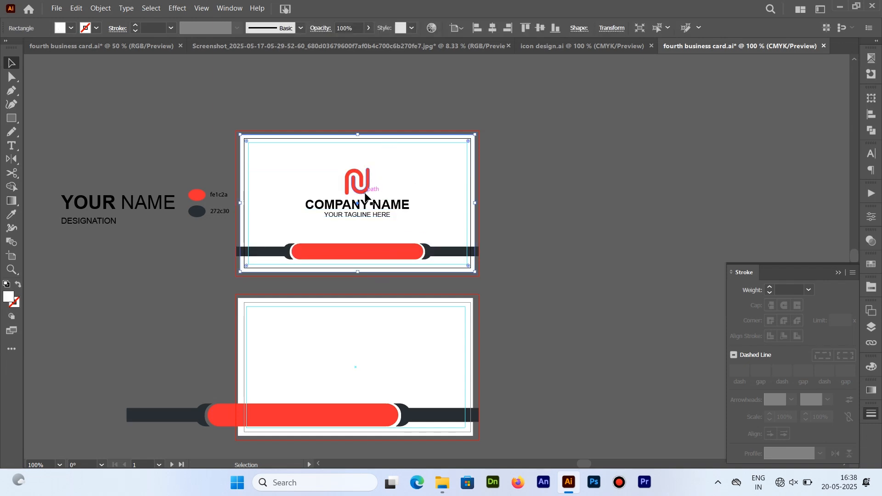
shift+click(356, 211)
click(406, 144)
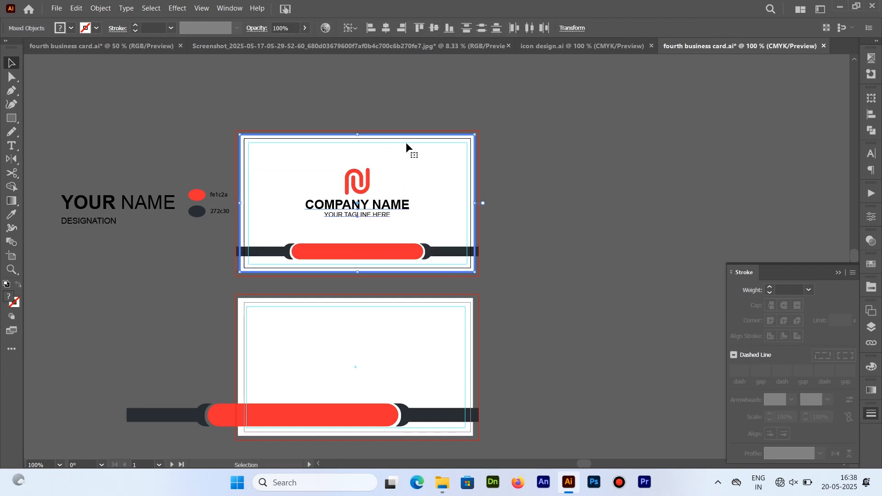
click(434, 29)
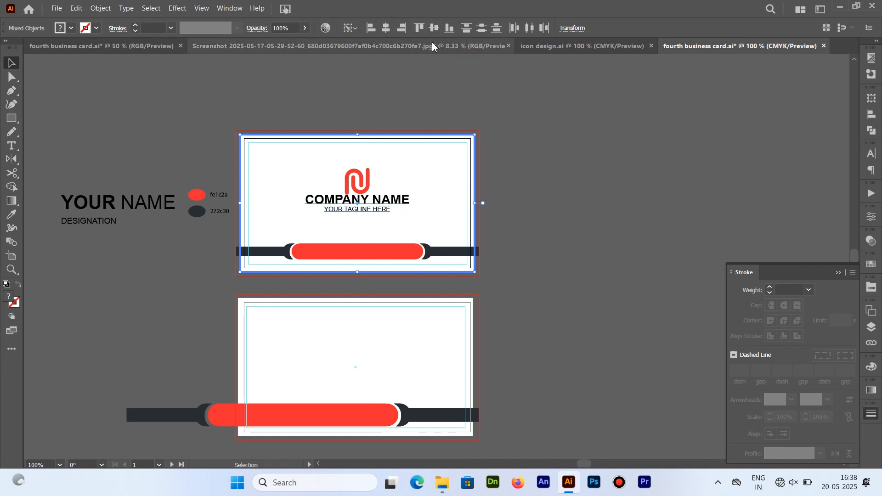
click(560, 189)
drag(376, 195, 376, 201)
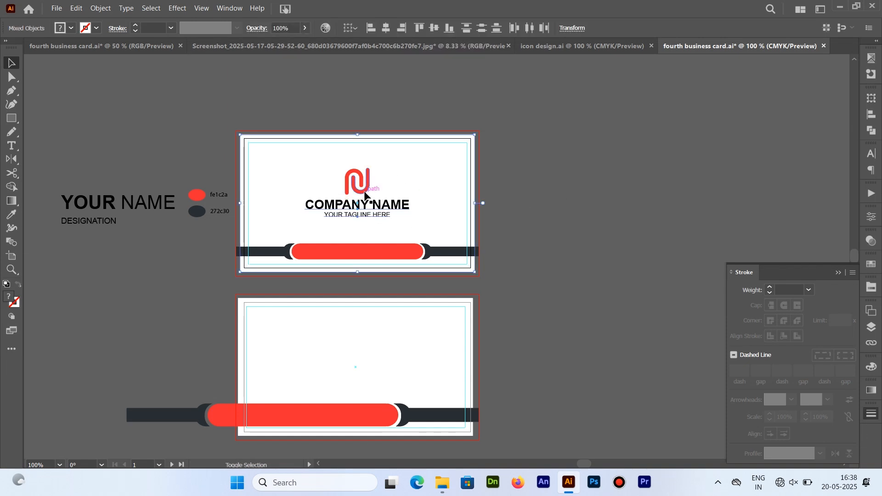
click(356, 175)
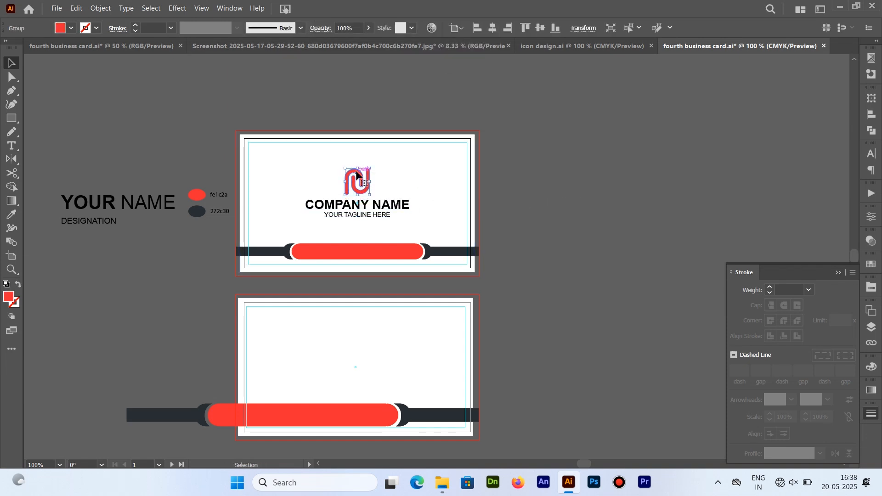
shift+click(357, 202)
shift+click(398, 146)
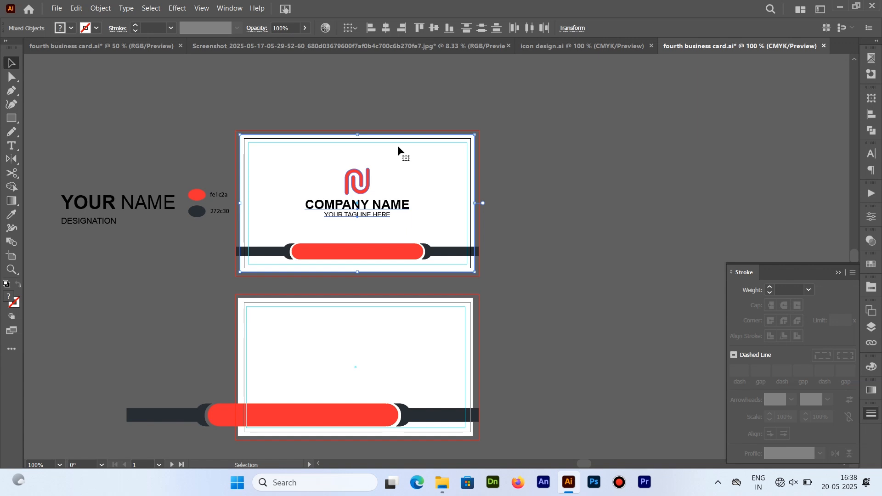
click(571, 184)
click(368, 178)
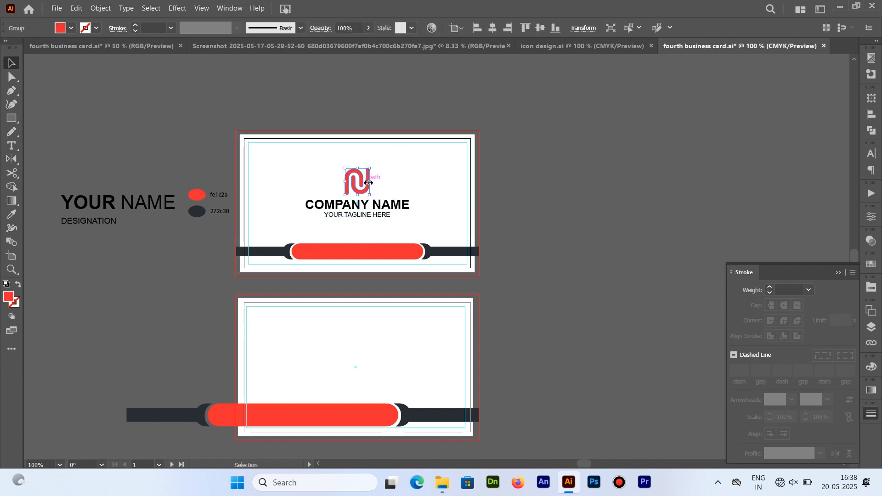
shift+click(363, 214)
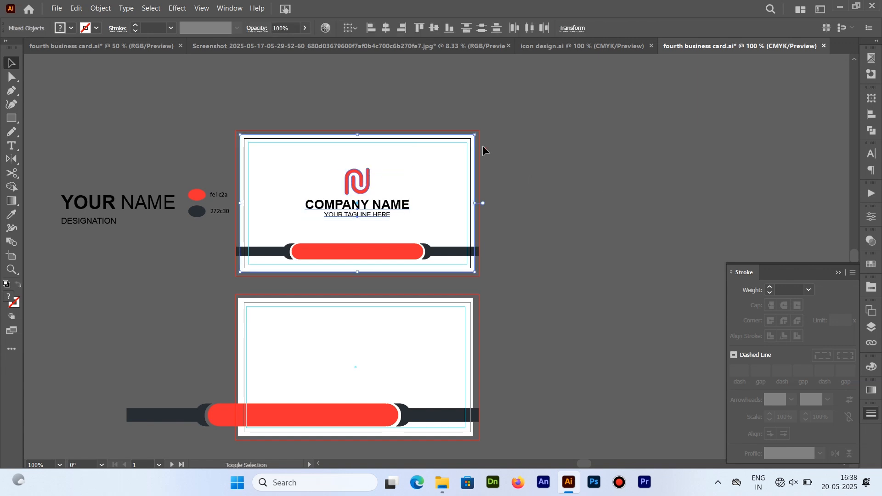
click(464, 144)
right_click(466, 144)
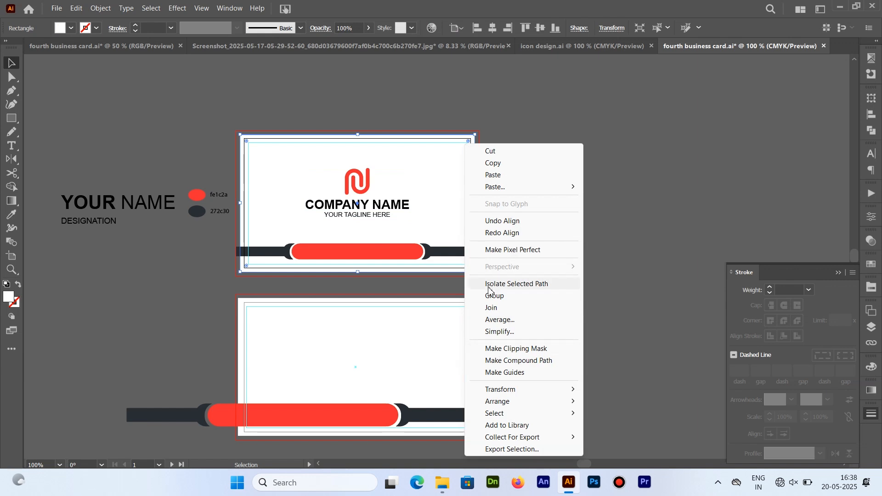
click(393, 123)
click(287, 142)
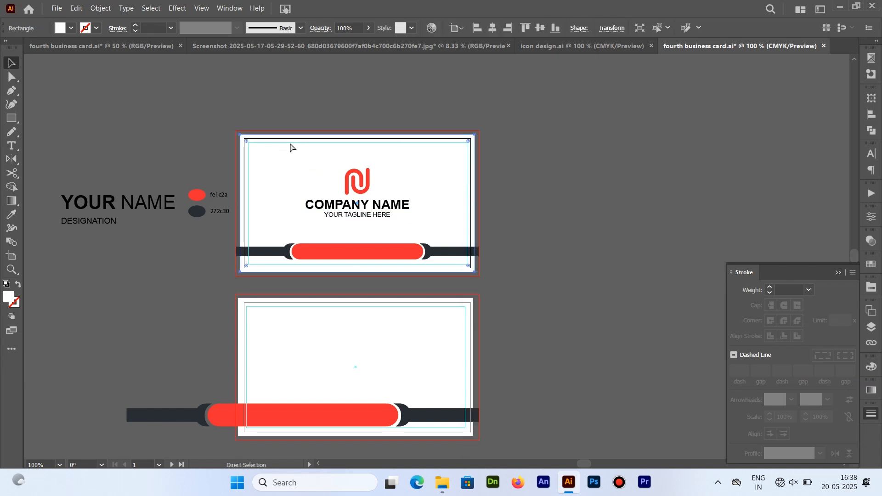
- Swap the fill and stroke of the first card's white background rectangle, send it to the back, and restore its white fill
key(ctrl+plus)
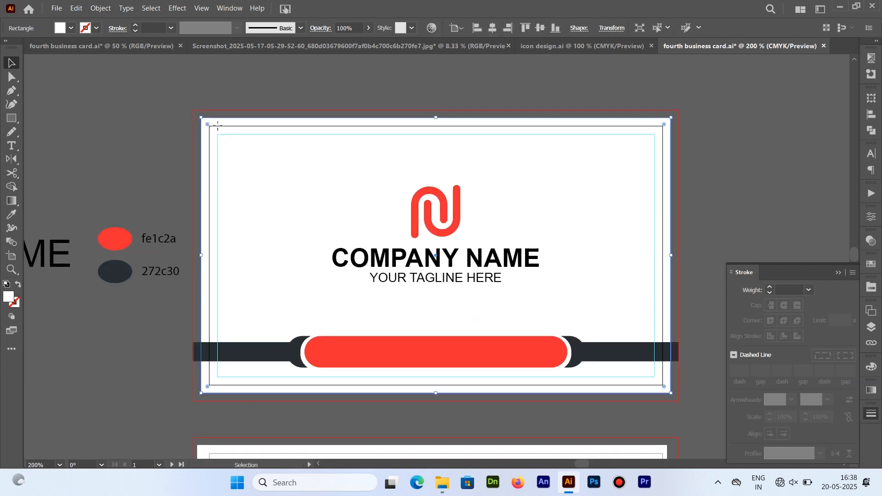
click(101, 8)
click(60, 121)
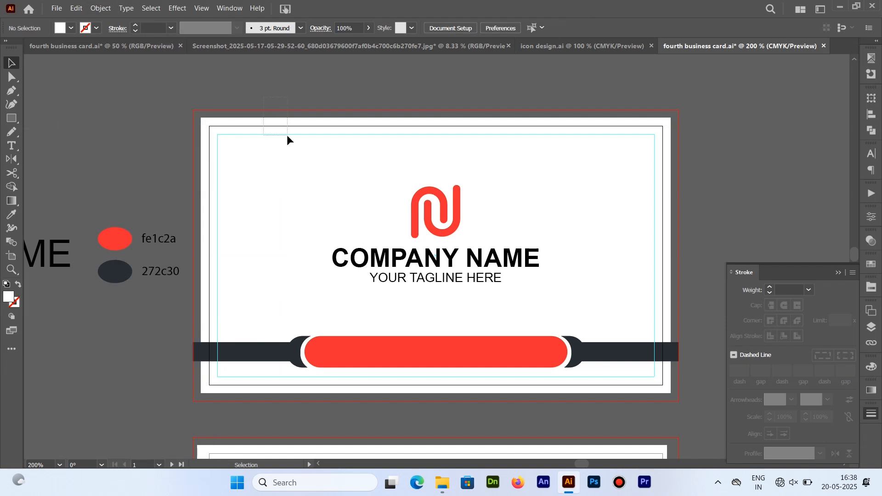
drag(287, 134, 299, 120)
click(315, 133)
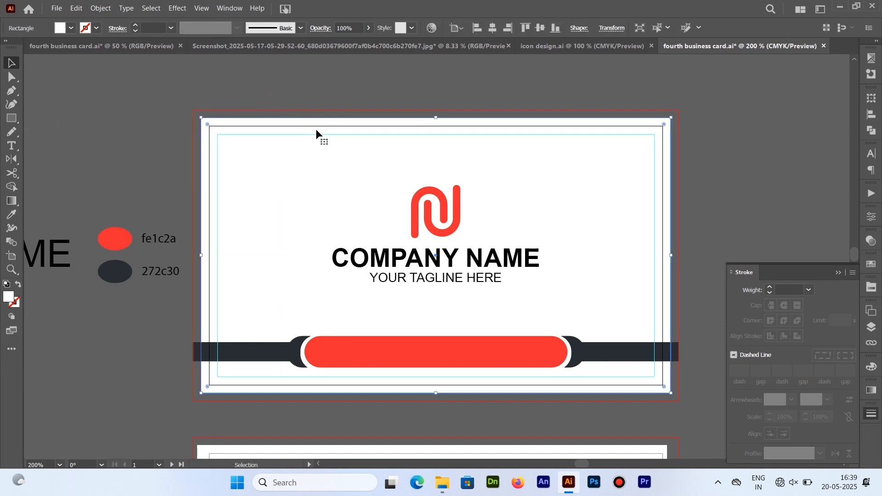
click(224, 128)
click(240, 136)
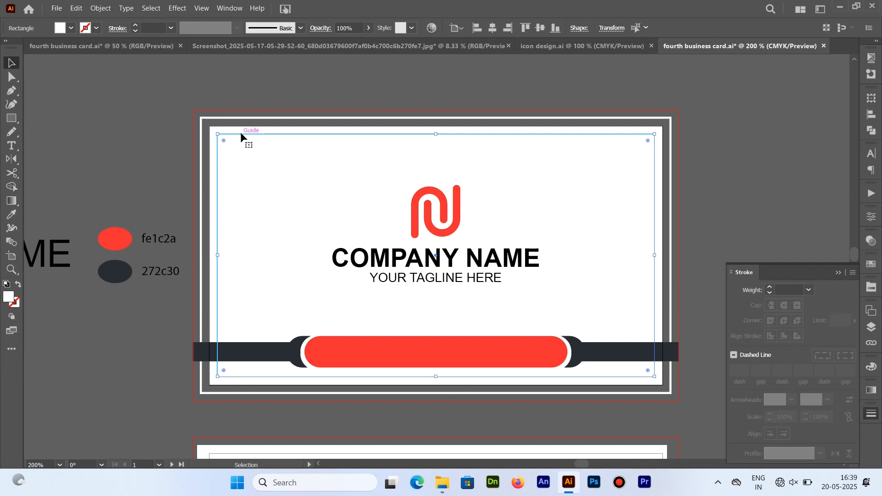
right_click(244, 119)
mouse_move(295, 383)
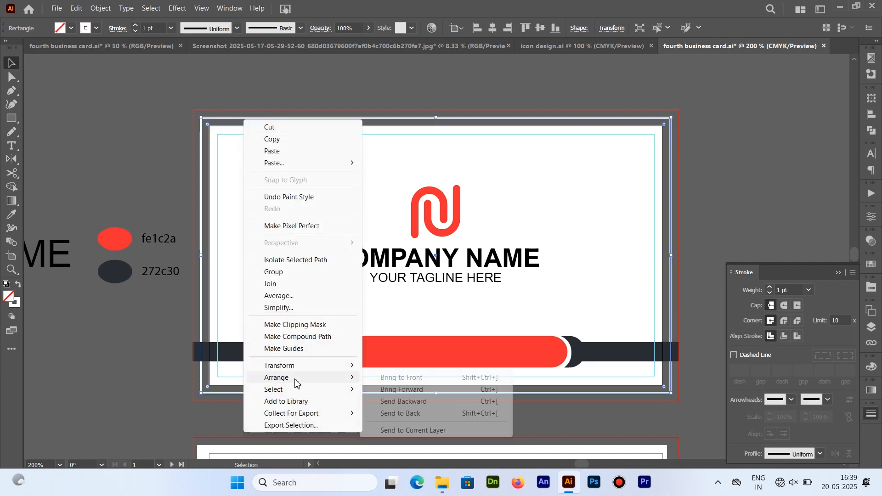
click(402, 413)
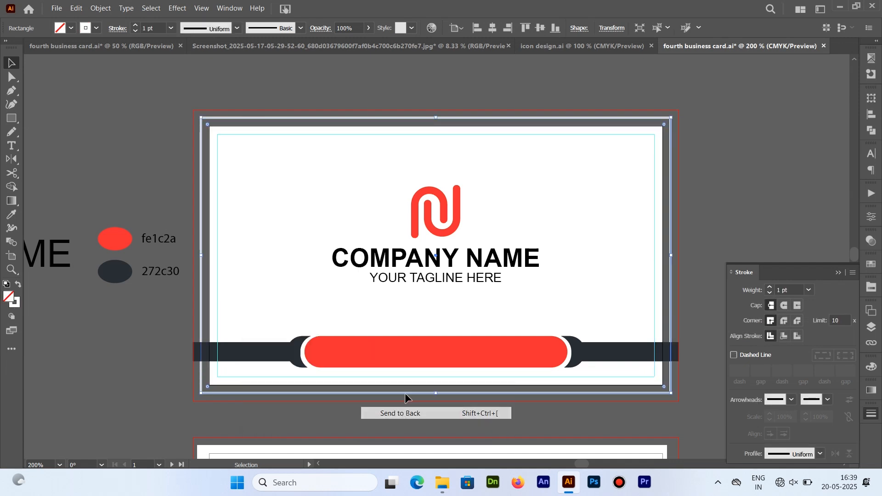
click(18, 285)
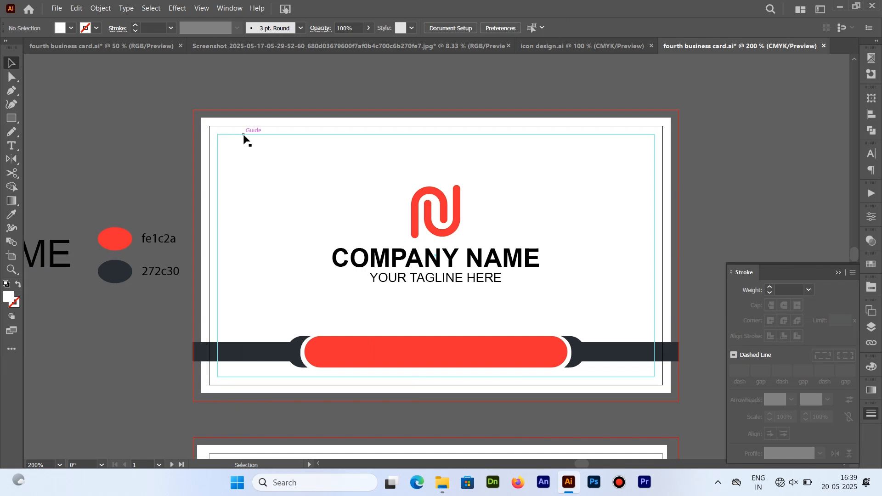
- Try to center the separate logo and company text vertically on the first card's inner guide, and undo the alignment
click(245, 135)
click(349, 253)
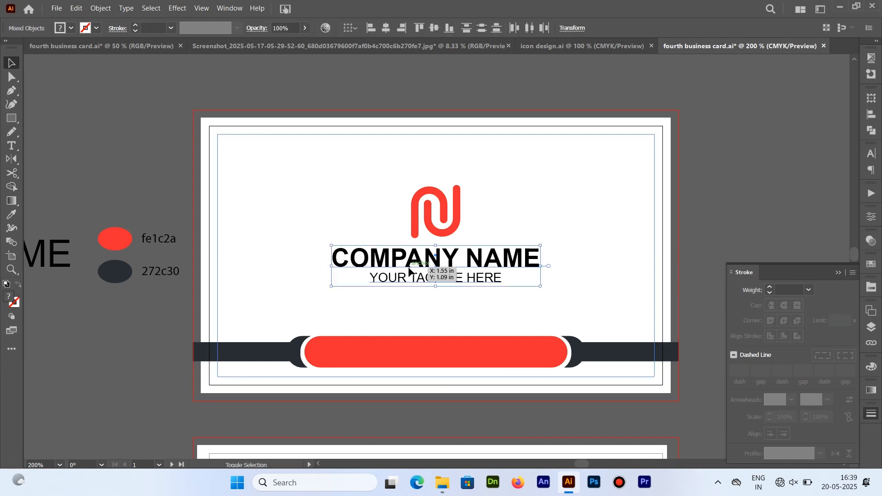
shift+click(442, 232)
click(402, 135)
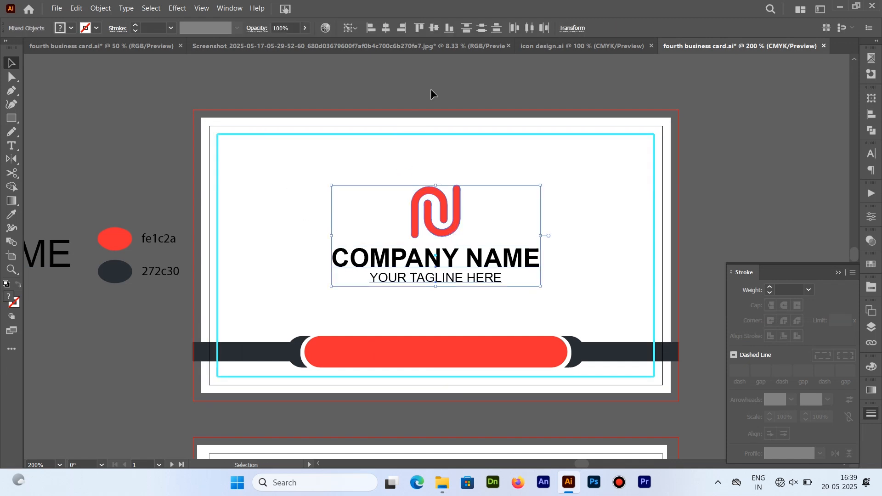
click(433, 29)
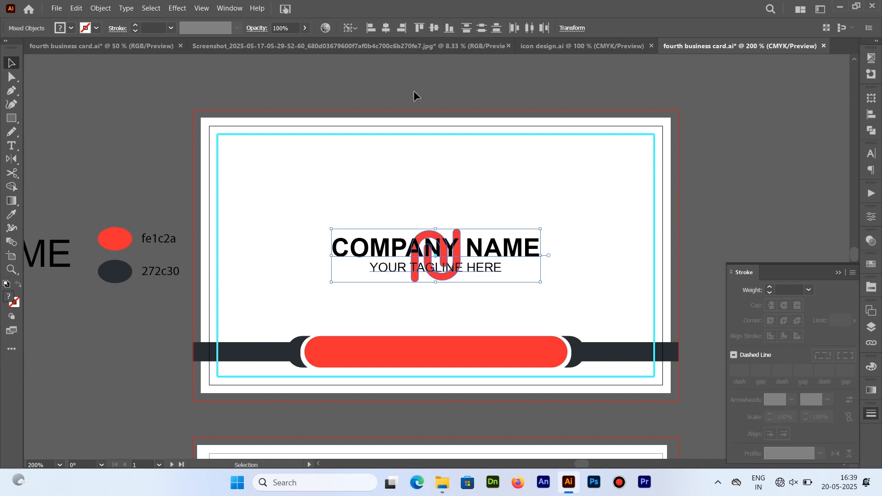
key(ctrl+z)
click(444, 88)
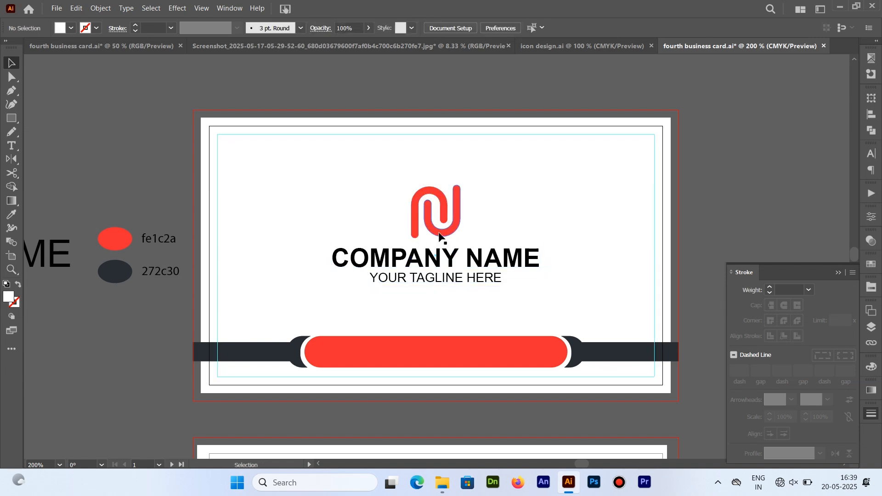
- Group the first card's logo with the company name and tagline
click(438, 233)
shift+click(433, 274)
click(433, 225)
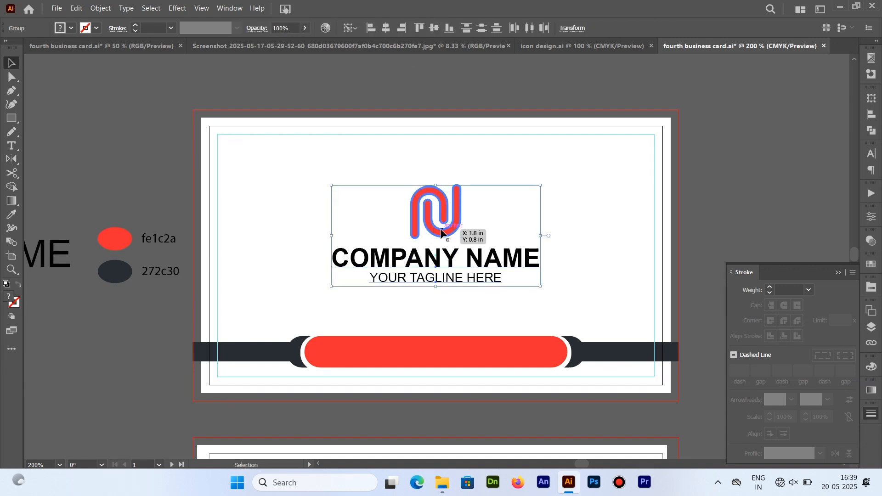
right_click(441, 233)
click(476, 368)
- Center the logo and company text group vertically on the first card's inner guide rectangle
shift+click(462, 135)
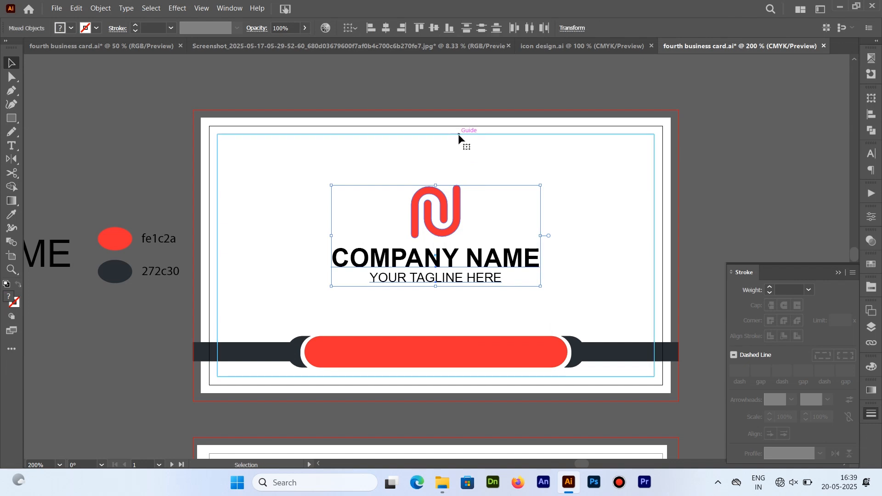
click(465, 135)
click(435, 29)
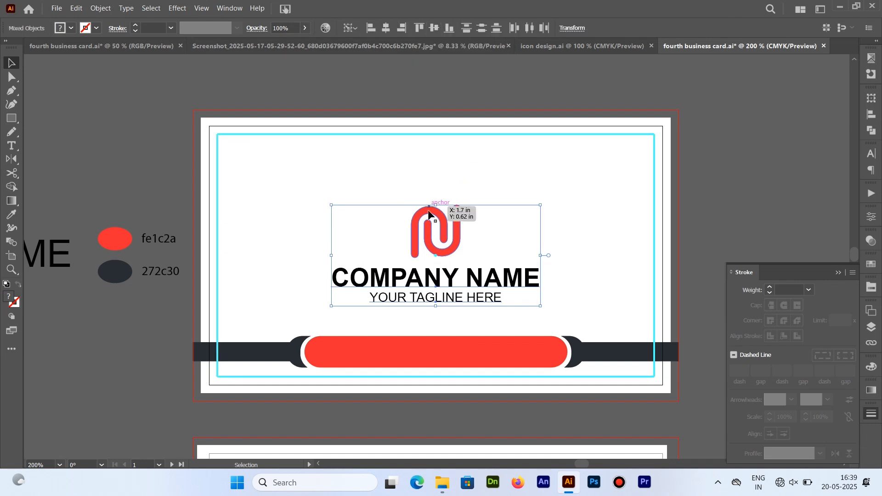
click(450, 85)
key(ctrl+minus)
drag(513, 207, 468, 176)
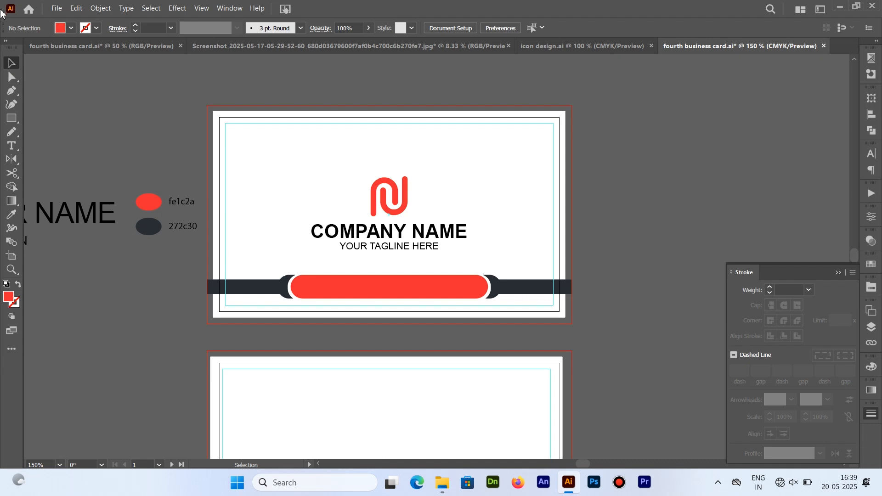
- Draw a rectangle covering the first card out to its bleed edges and fill it with white sampled from the second card
click(17, 119)
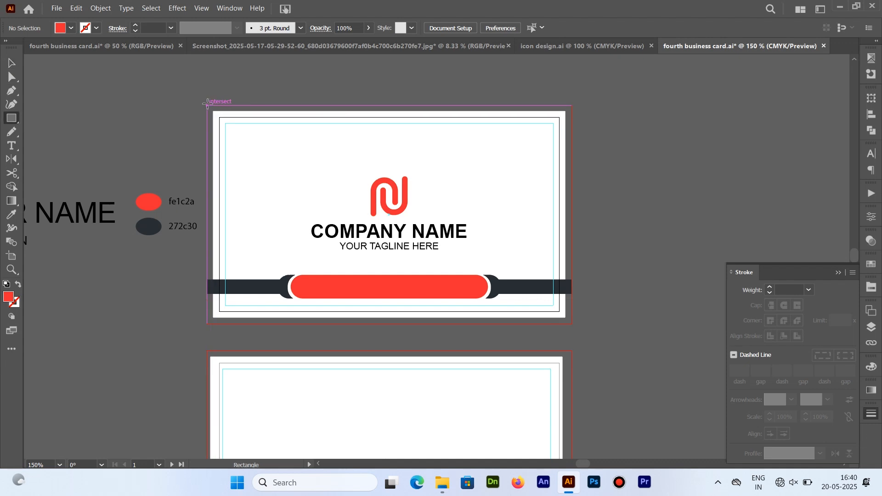
drag(207, 104, 571, 324)
click(11, 214)
click(246, 383)
click(11, 64)
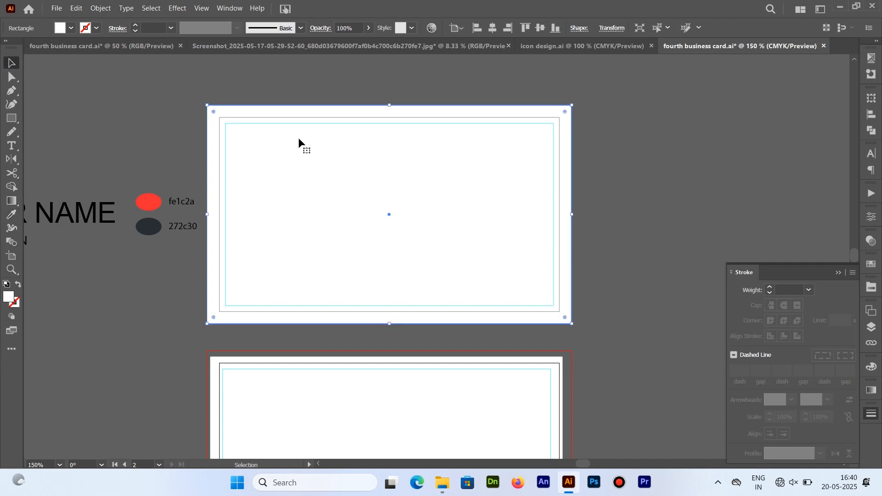
- Send the first card's new bleed-size white rectangle to the back, behind the artwork
right_click(298, 143)
mouse_move(355, 396)
click(453, 432)
click(629, 235)
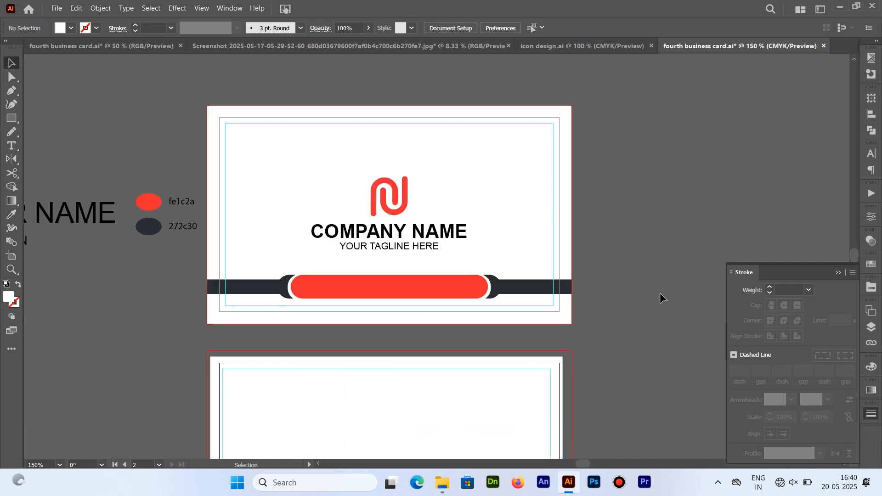
- Move the YOUR NAME and DESIGNATION group onto the second card's upper-left area and scale it down to about half size
drag(448, 228, 471, 251)
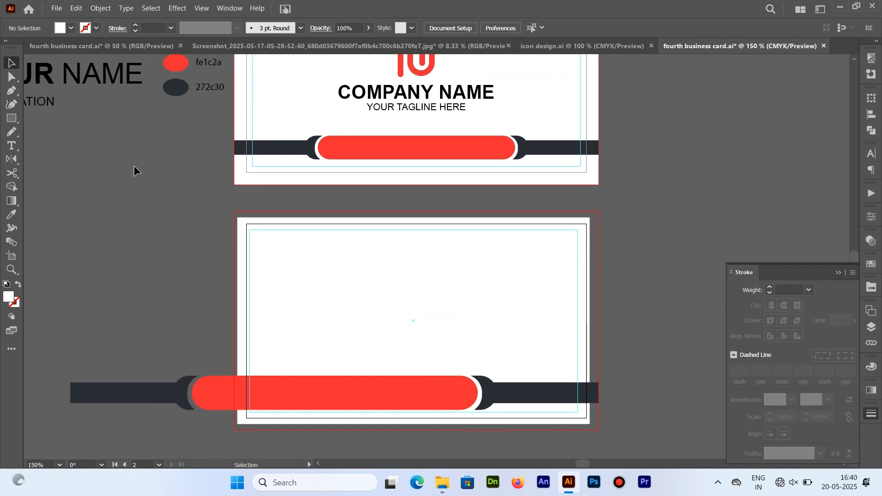
drag(100, 85, 482, 277)
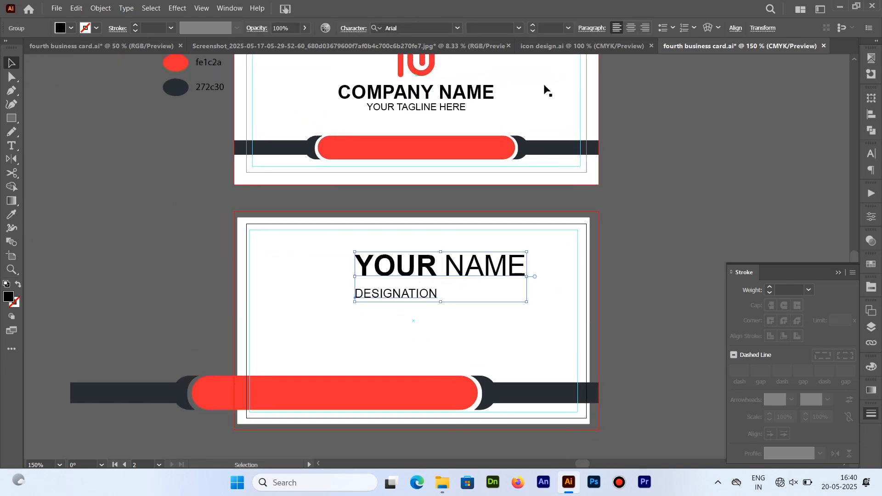
drag(524, 301, 359, 266)
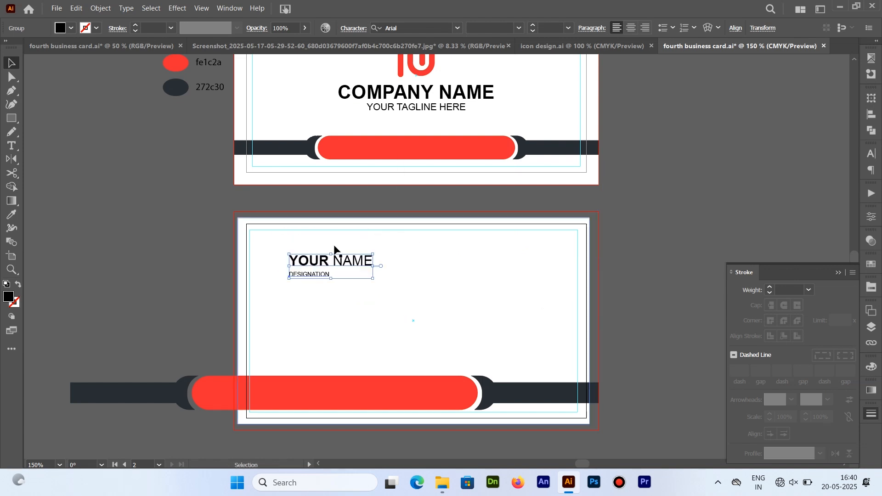
- Draw a small black rectangle on the empty canvas beside the cards, round its top corners, and reduce its height
click(13, 118)
drag(76, 160, 137, 170)
key(a)
click(72, 149)
key(ctrl+plus)
key(ctrl+plus)
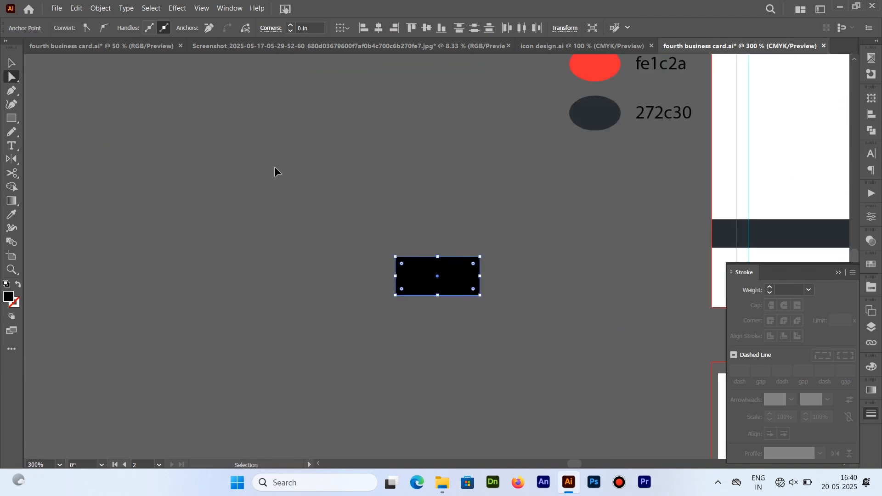
drag(401, 264, 448, 284)
click(11, 63)
click(466, 250)
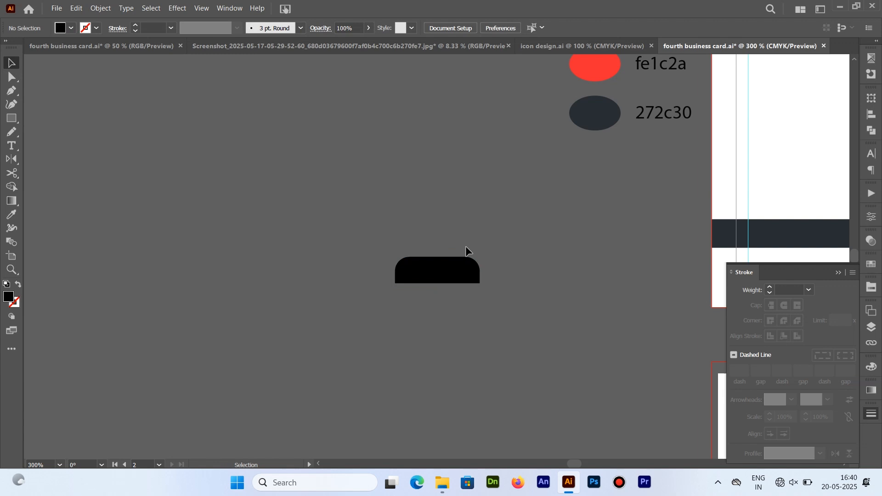
- Draw a small black circle centered above the rounded rectangle as the person icon's head
click(11, 118)
click(65, 130)
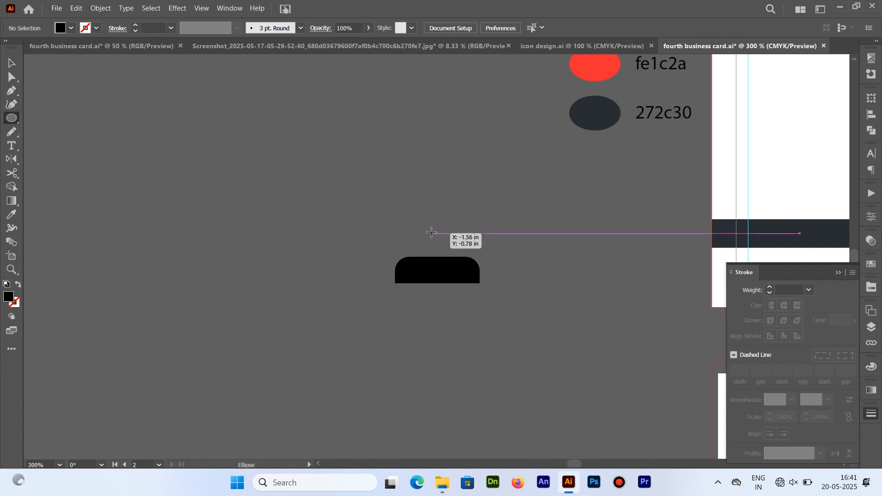
drag(438, 233, 453, 249)
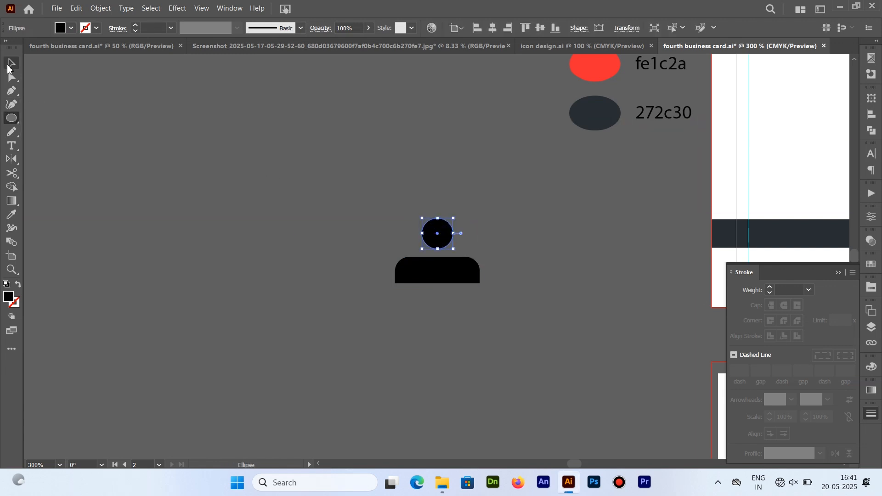
click(11, 63)
- Increase the rounding of the top corners on the person icon's body shape
click(441, 241)
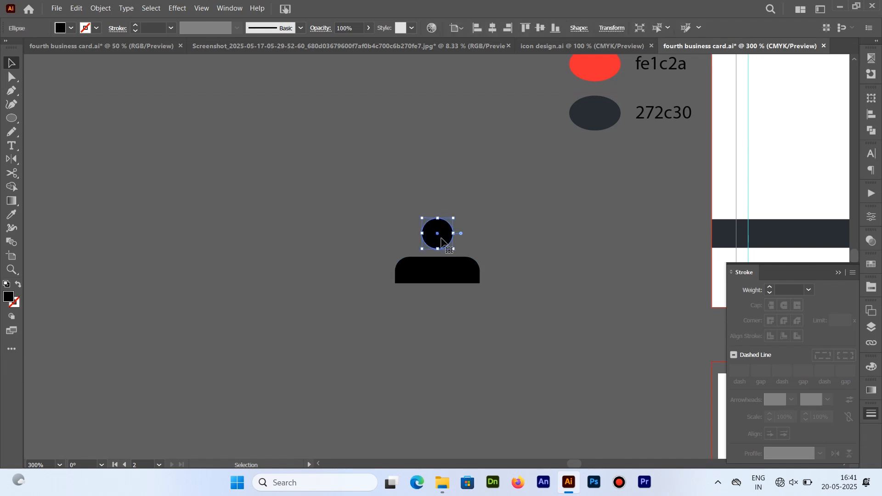
click(425, 253)
click(413, 266)
key(a)
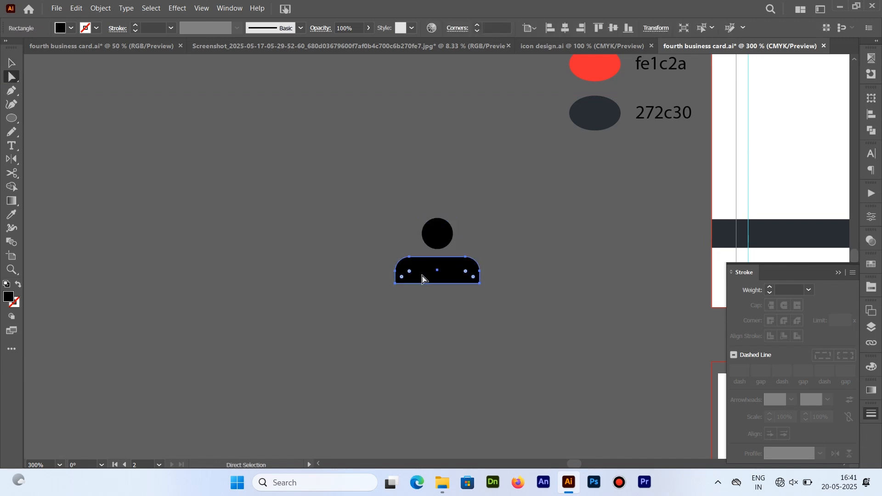
drag(409, 271, 406, 268)
drag(473, 272, 462, 299)
click(281, 193)
click(474, 243)
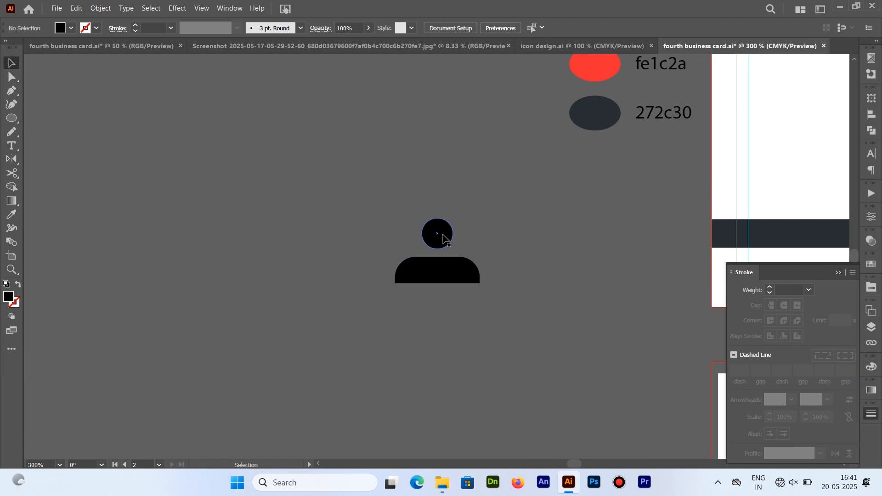
- Lower the head circle slightly so it sits closer to the person icon's body
click(439, 236)
drag(439, 236, 439, 240)
drag(380, 212, 455, 275)
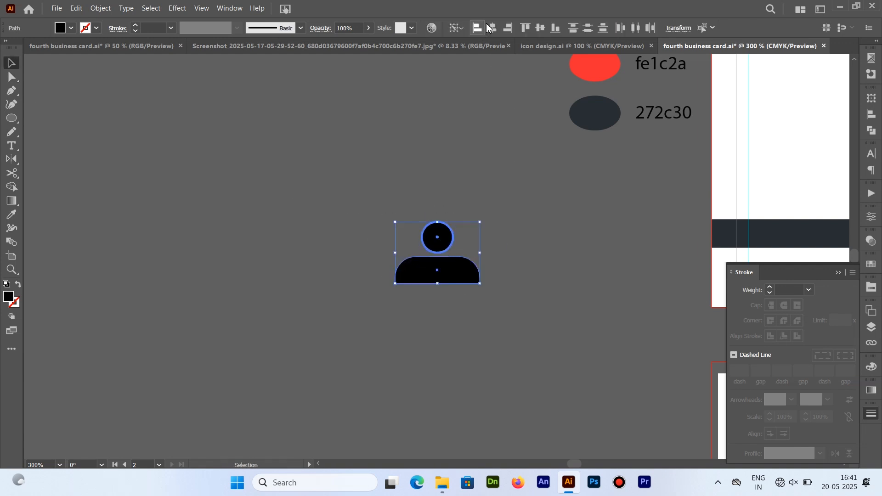
click(541, 28)
key(ctrl+z)
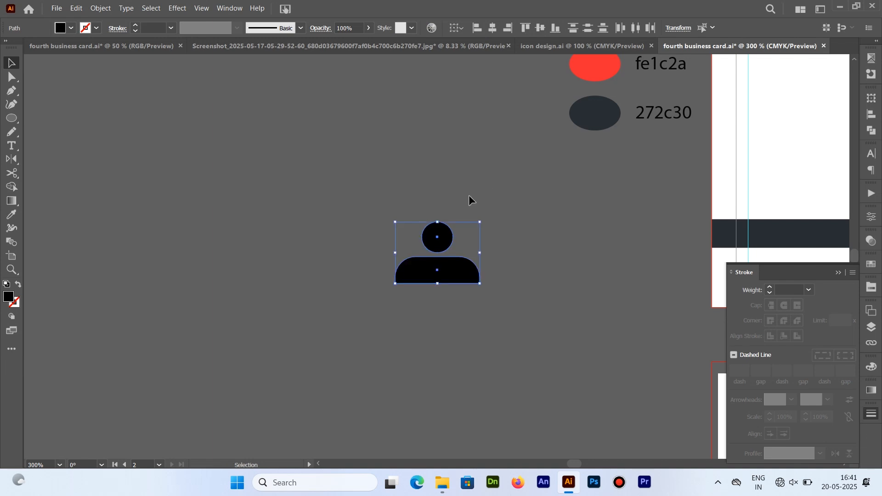
- Recolor the person icon's head and body with the red fe1c2a swatch color and group them
drag(372, 211, 471, 301)
click(13, 215)
click(595, 75)
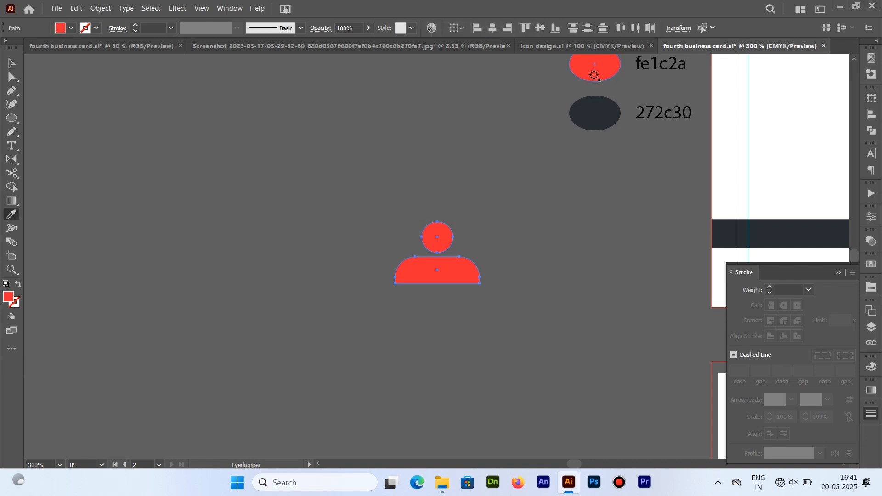
key(v)
right_click(437, 257)
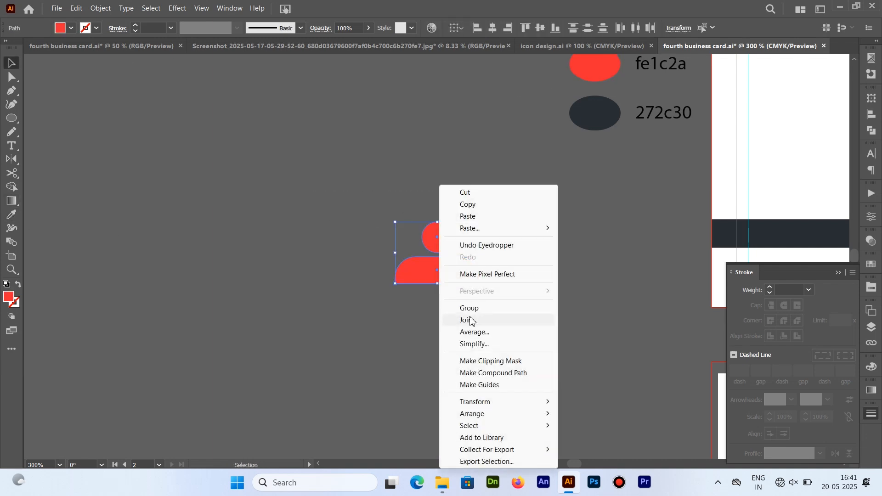
click(464, 308)
click(532, 303)
- Ungroup the person icon and make its body shape slightly narrower
key(ctrl+1)
drag(532, 302, 383, 274)
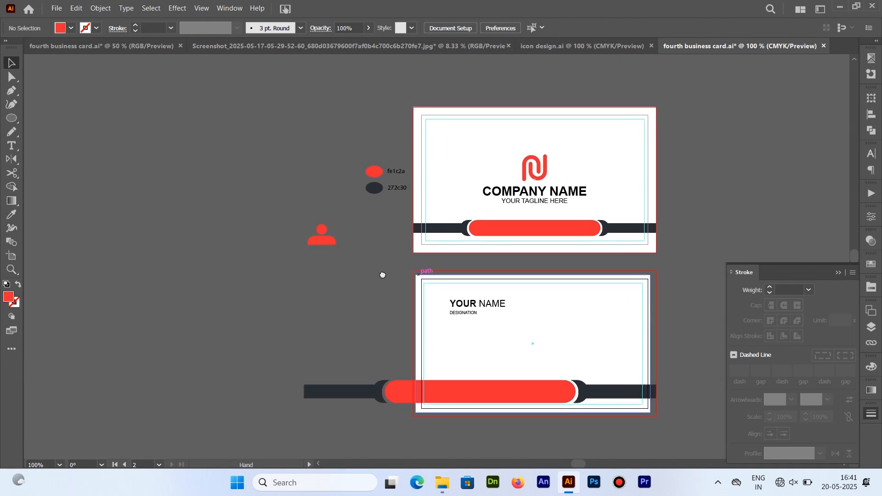
click(315, 237)
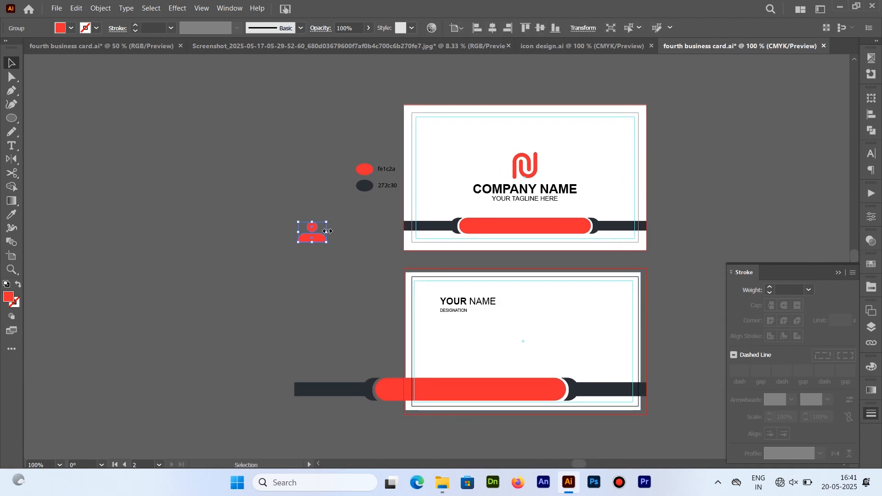
click(335, 225)
click(316, 238)
click(330, 239)
right_click(316, 239)
click(343, 368)
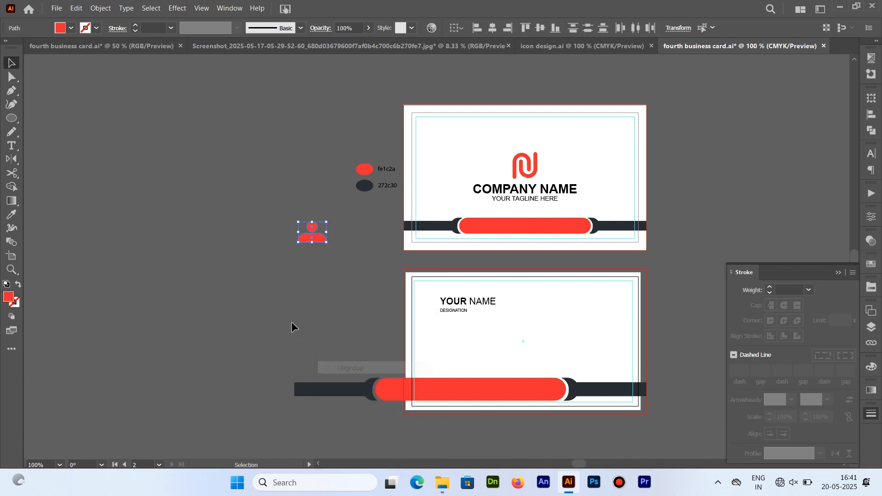
click(292, 324)
click(314, 239)
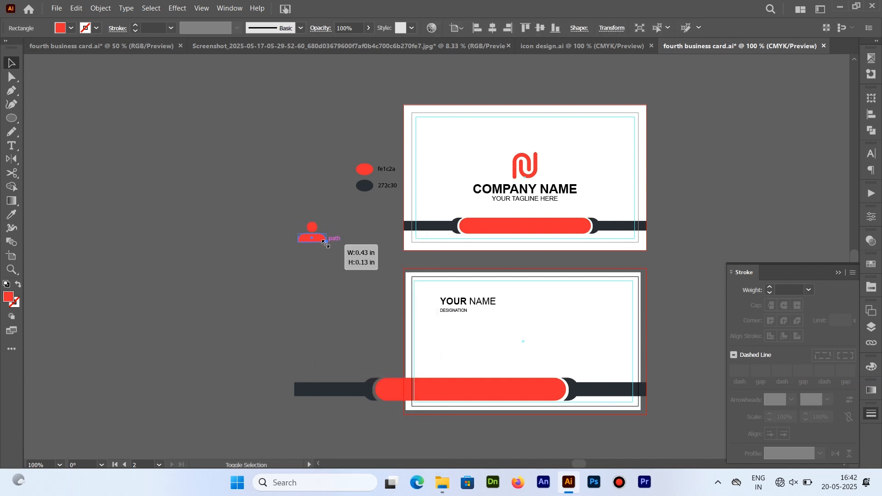
- Center the head and body on each other horizontally and group them again
shift+click(308, 229)
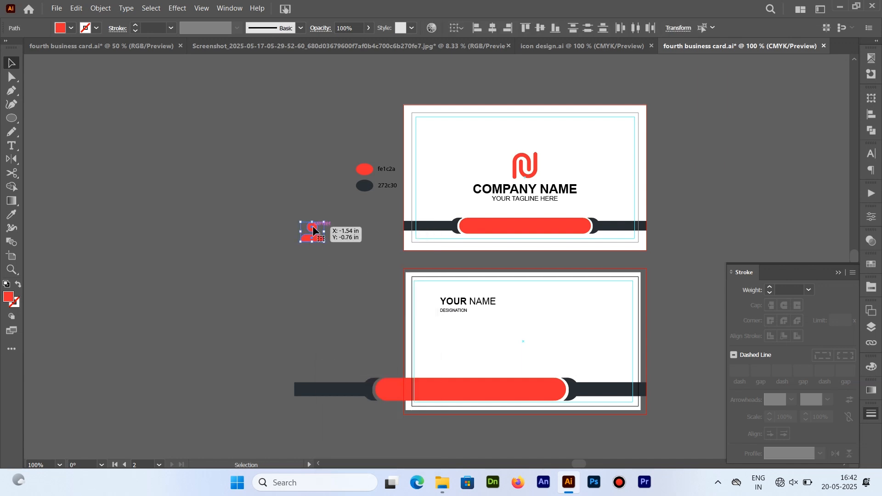
click(493, 28)
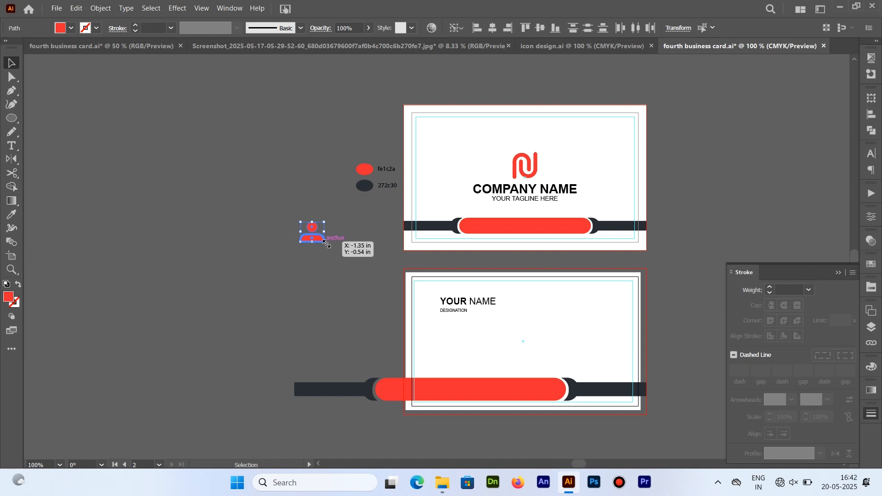
right_click(312, 237)
click(355, 307)
- Move the person icon onto the second card, left of the YOUR NAME text and against the safe-area guide
drag(319, 240, 435, 313)
key(ctrl+equal)
key(ctrl+equal)
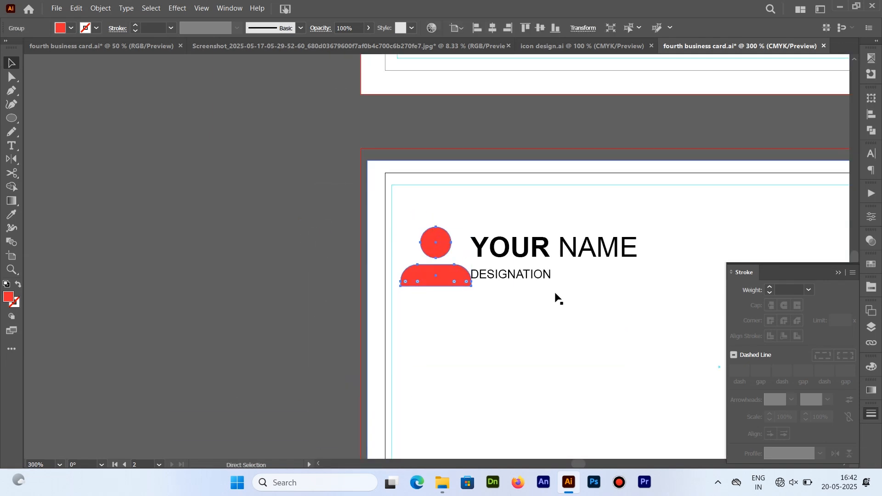
drag(534, 287, 410, 245)
drag(318, 232, 310, 237)
- Draw a vertical line between the person icon and the name text and apply the icon's red to it
click(12, 121)
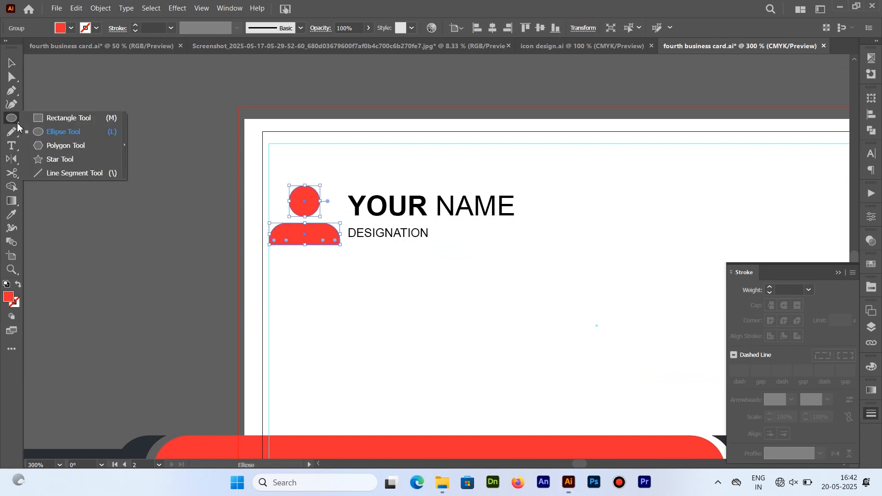
click(79, 173)
drag(338, 185, 338, 250)
key(a)
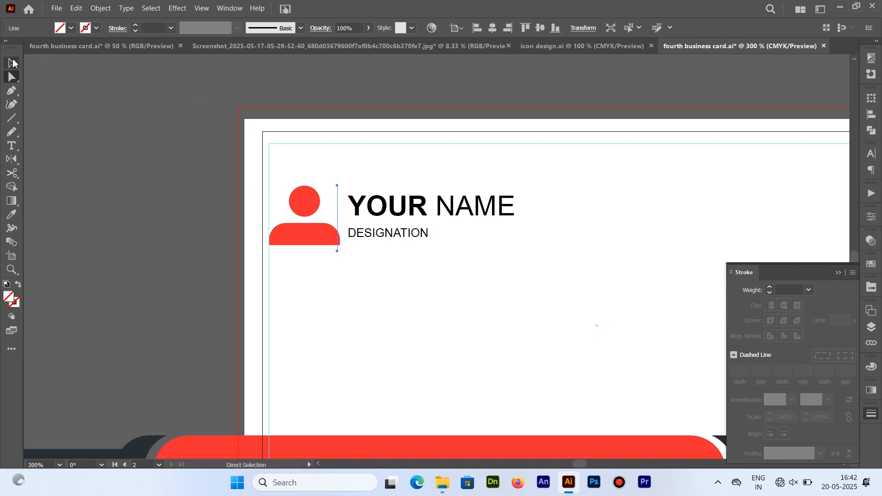
click(12, 62)
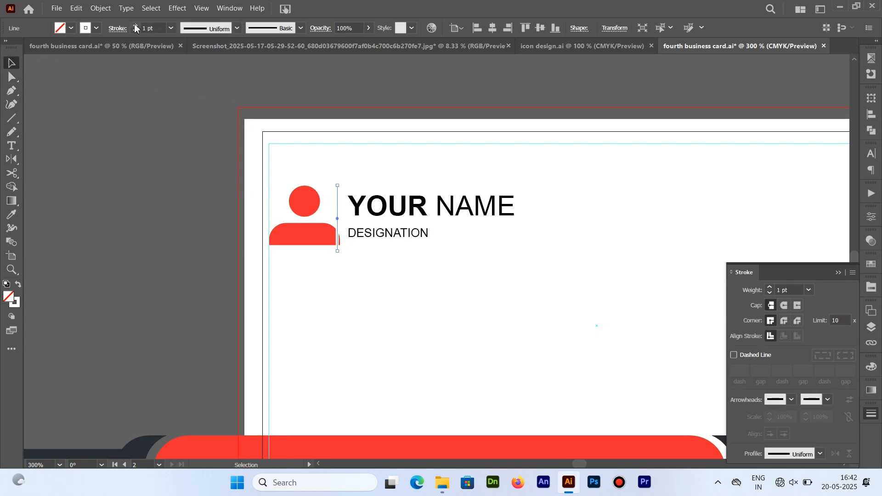
click(14, 215)
click(320, 234)
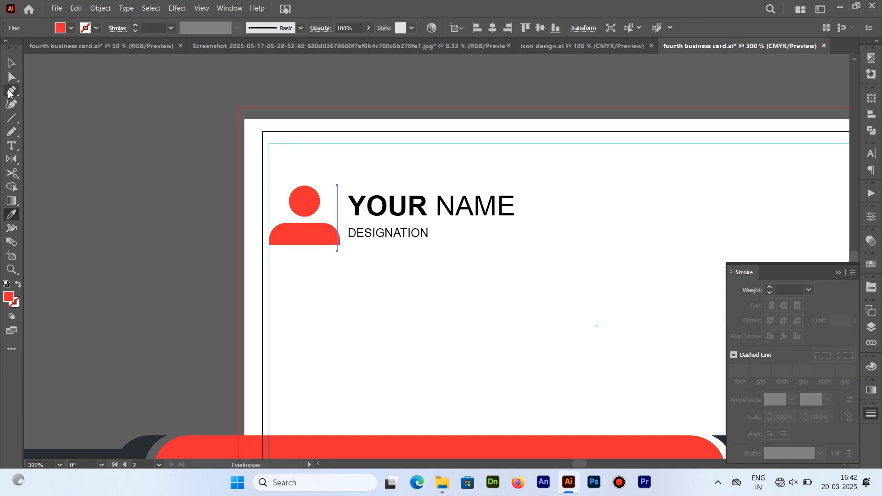
click(13, 64)
click(308, 289)
- Place the vertical line just left of the name text and shorten its lower end to the icon's base
drag(337, 218, 347, 220)
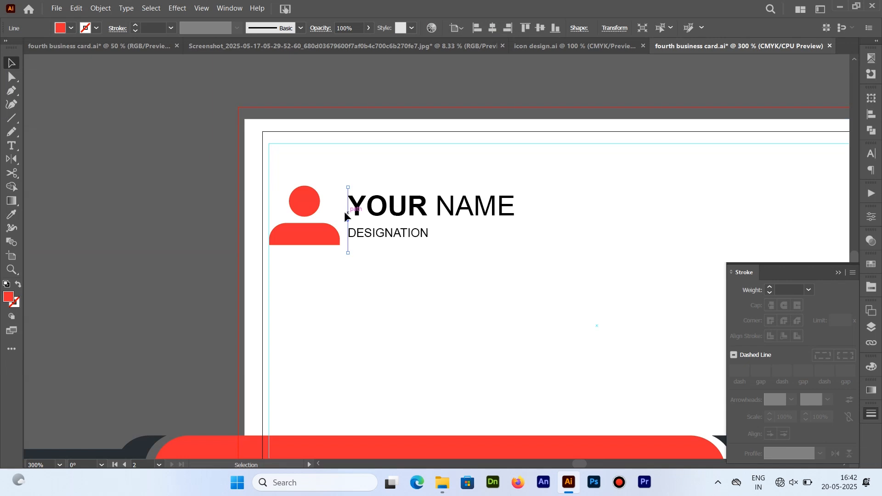
key(Left)
key(Left)
click(12, 76)
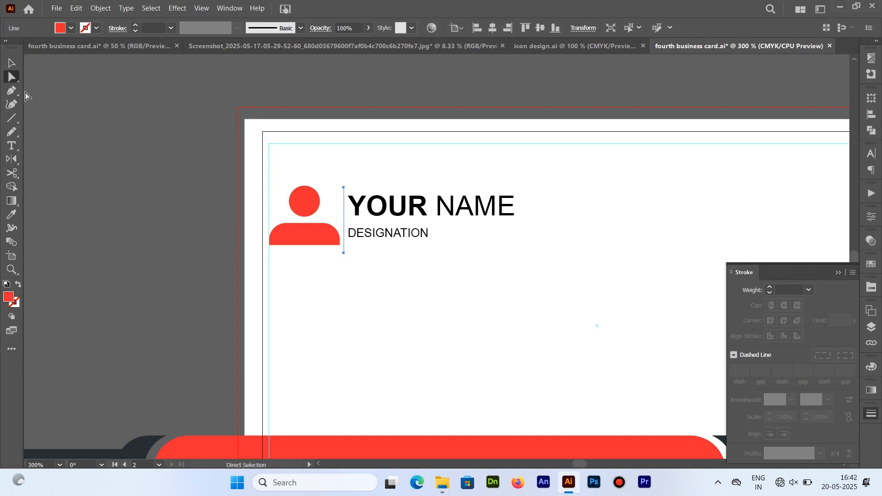
click(344, 248)
key(Up)
key(Up)
key(Up)
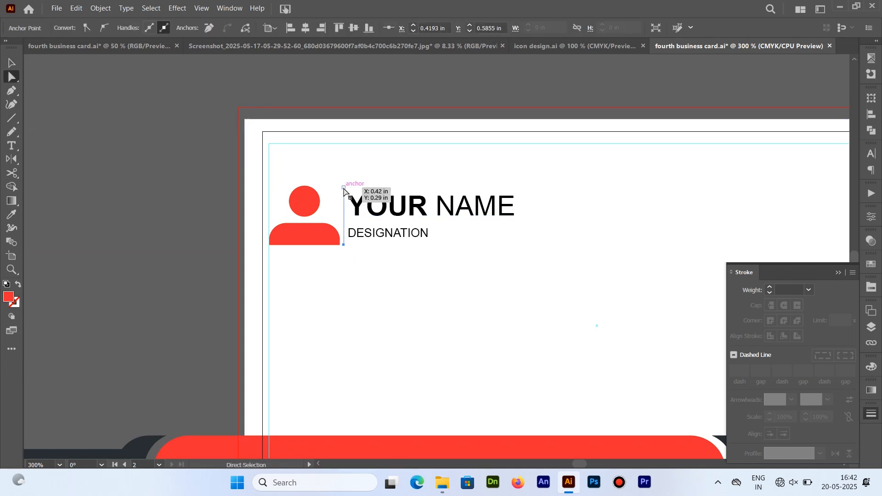
click(11, 64)
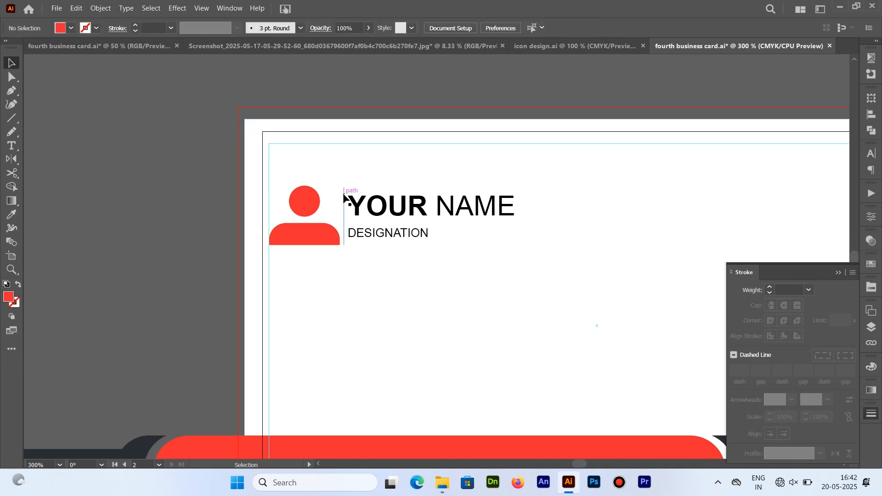
- Give the divider line a 2 pt stroke and swap its fill and stroke colors to make the stroke red
click(136, 26)
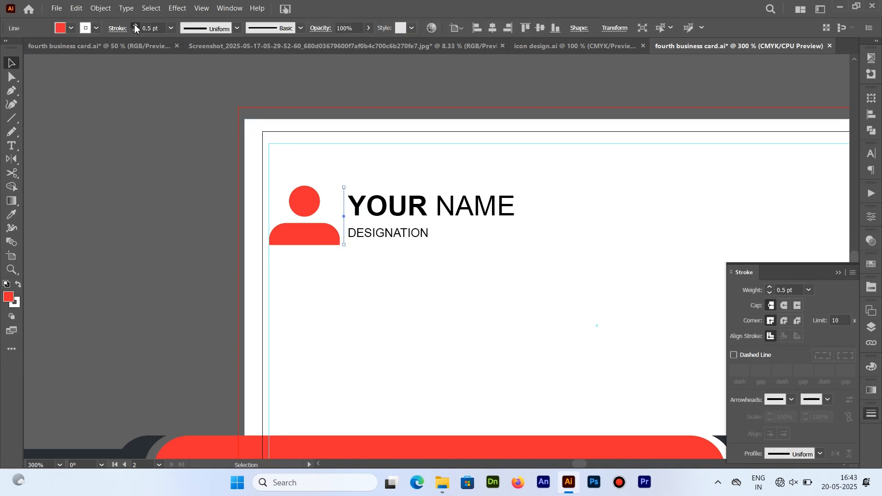
click(135, 26)
click(177, 130)
click(344, 216)
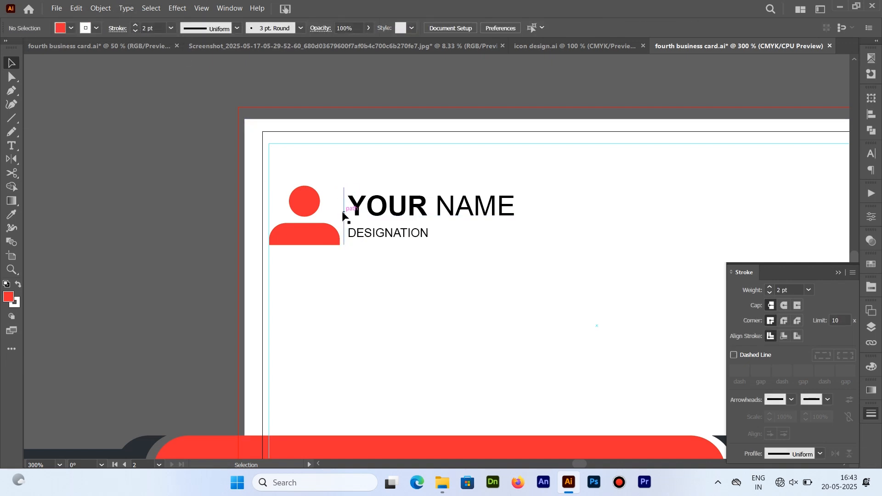
click(18, 284)
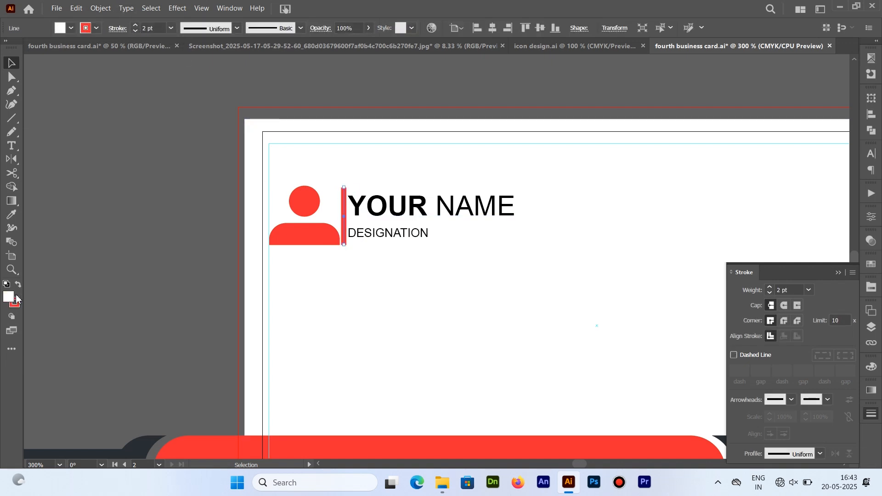
- Reduce the divider line's stroke weight to 0.5 pt
click(136, 30)
click(207, 115)
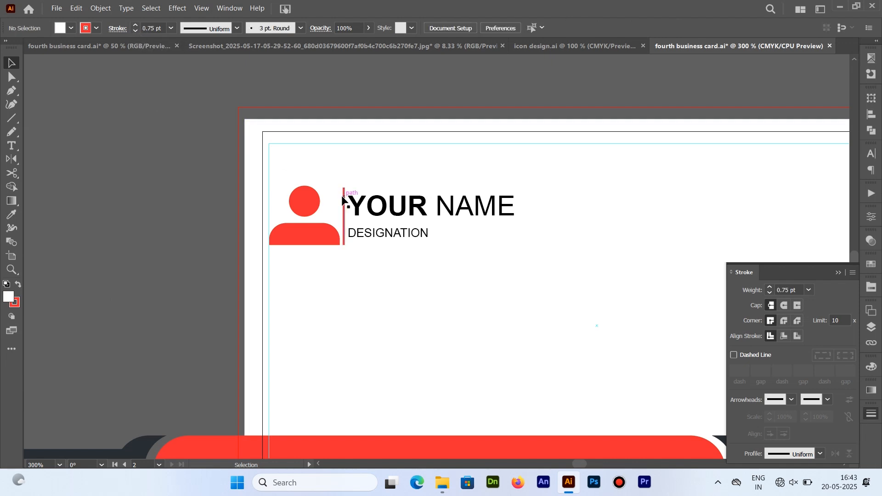
click(342, 199)
click(136, 31)
click(341, 187)
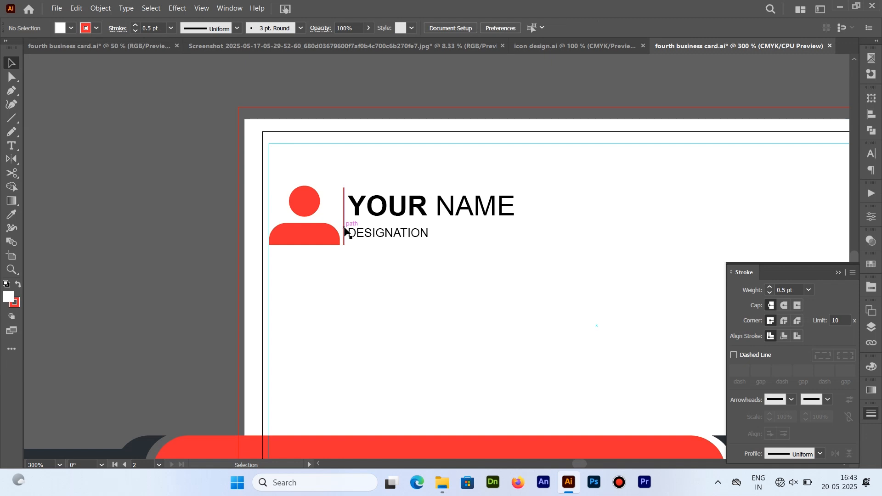
- Shift the name and designation text to the right and space the divider line between it and the icon
drag(385, 234, 399, 236)
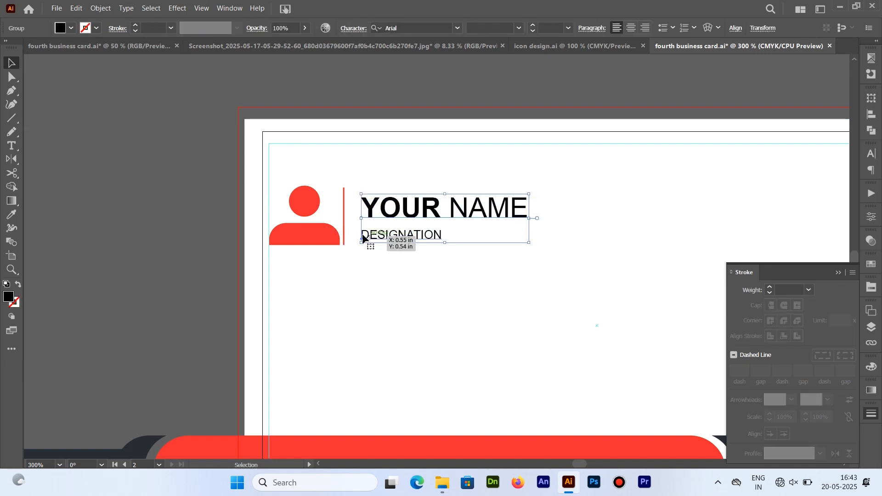
drag(345, 212, 349, 206)
click(246, 176)
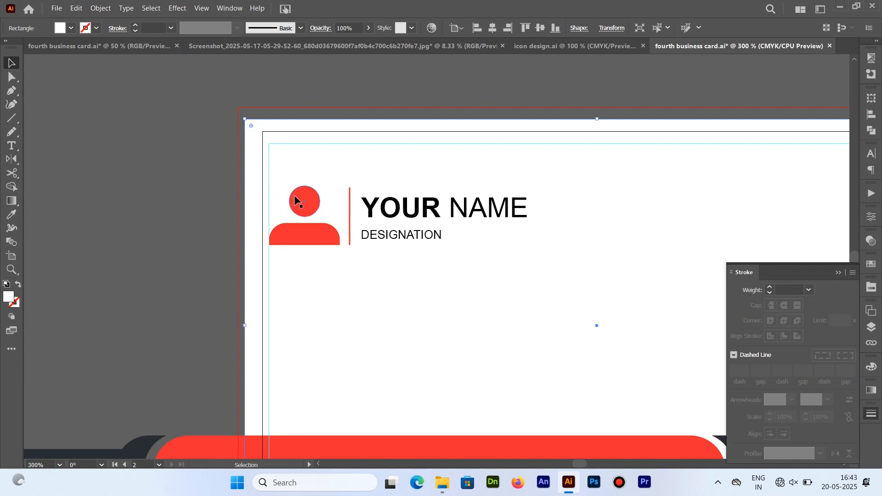
- Group the person icon with the divider line
click(294, 195)
shift+click(348, 202)
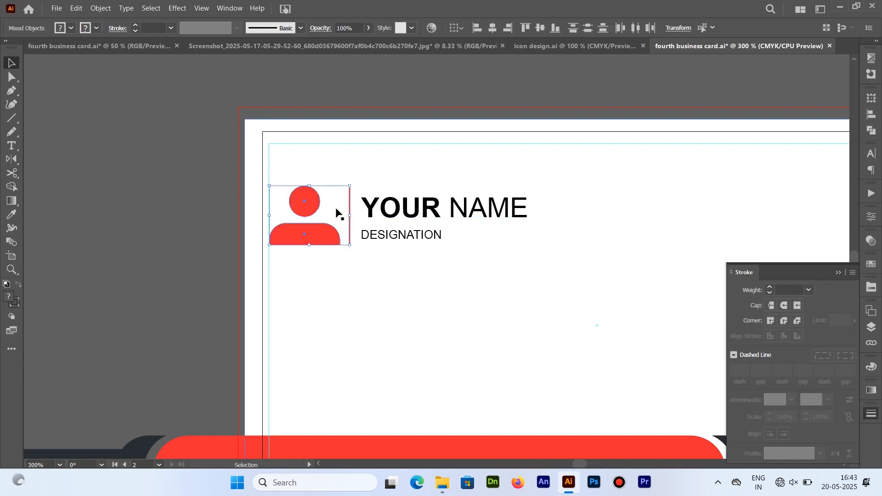
right_click(315, 202)
click(339, 343)
click(186, 259)
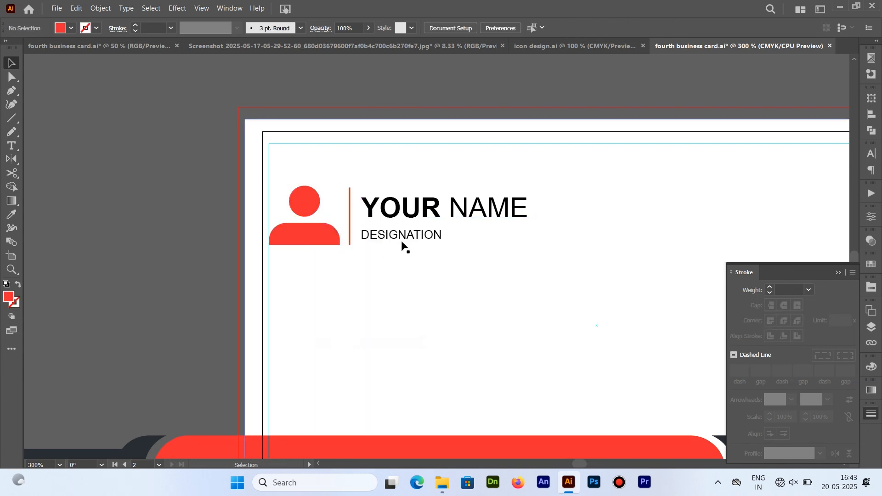
- Align the name and designation text vertically centered with the person icon and divider group
click(402, 242)
shift+click(350, 224)
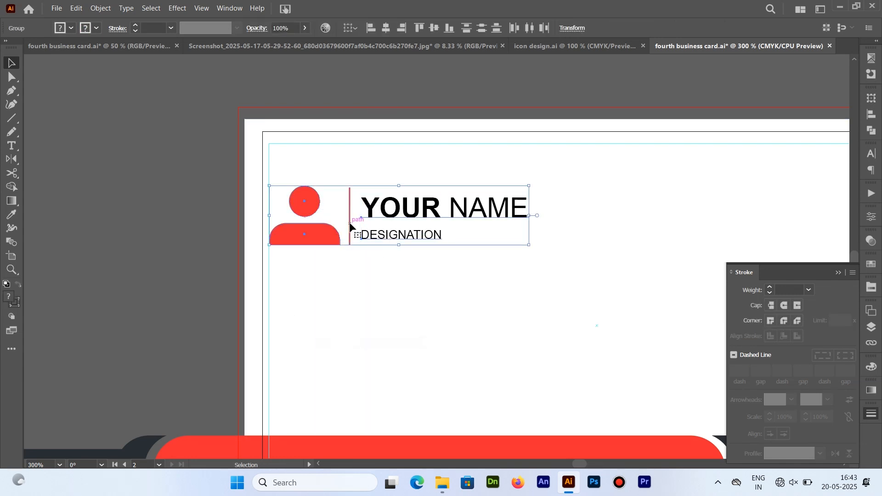
click(432, 30)
click(113, 191)
- Duplicate the first card's logo, company name and tagline group onto the second card's upper-right area
key(ctrl+minus)
key(ctrl+minus)
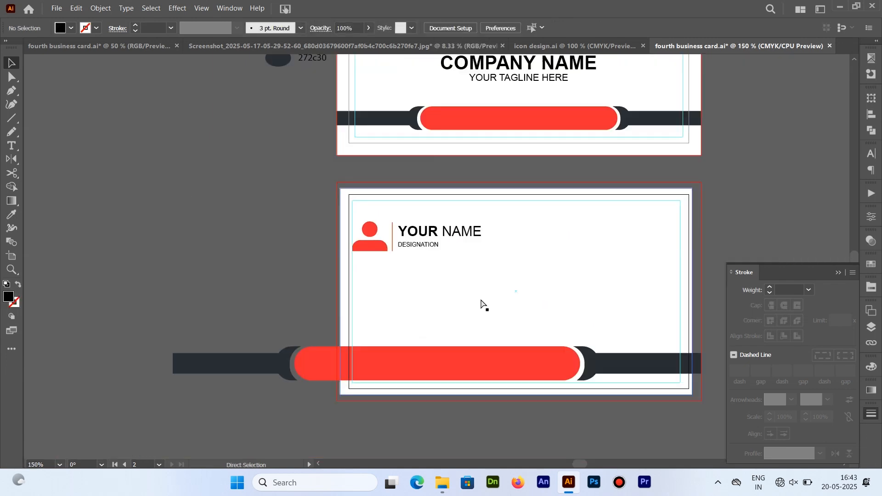
drag(481, 303, 332, 235)
drag(442, 245, 349, 341)
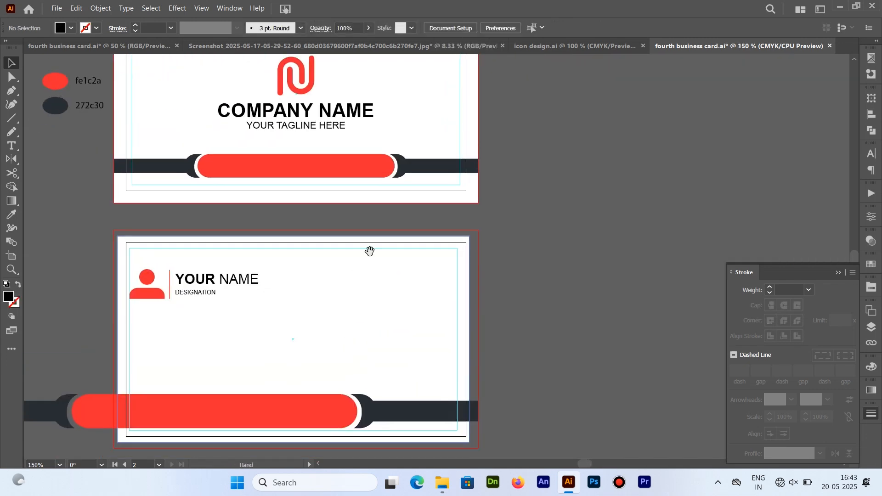
click(323, 130)
drag(323, 130, 412, 326)
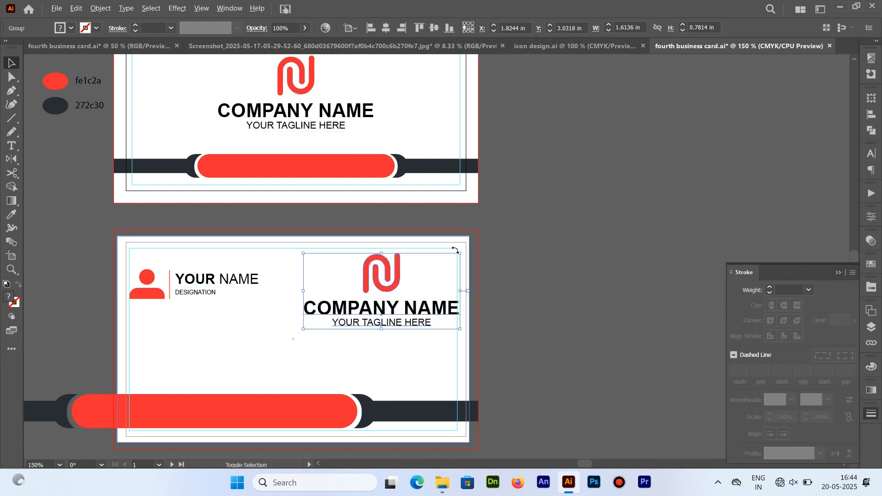
- Scale down the copied logo group and fit it into the upper-right corner of the second card's safe-area guides
drag(460, 255, 427, 270)
mouse_move(409, 305)
mouse_down()
mouse_move(462, 285)
mouse_move(427, 286)
mouse_move(425, 303)
mouse_up()
click(537, 274)
click(530, 277)
key(ctrl+equal)
key(ctrl+equal)
click(598, 288)
drag(516, 328, 749, 249)
- Group the person icon and divider line with the name and designation text
click(151, 257)
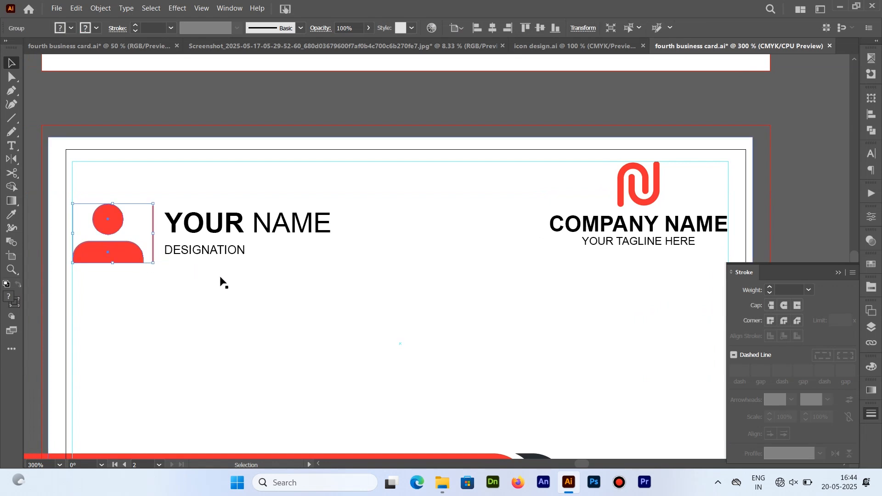
click(232, 253)
shift+click(116, 250)
right_click(116, 250)
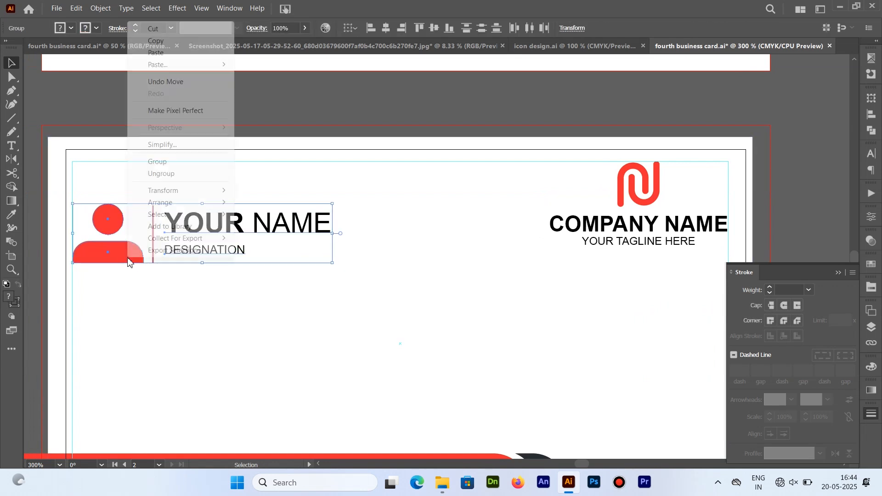
click(153, 162)
click(285, 202)
scroll(293, 299, down, 4)
scroll(338, 273, left, 2)
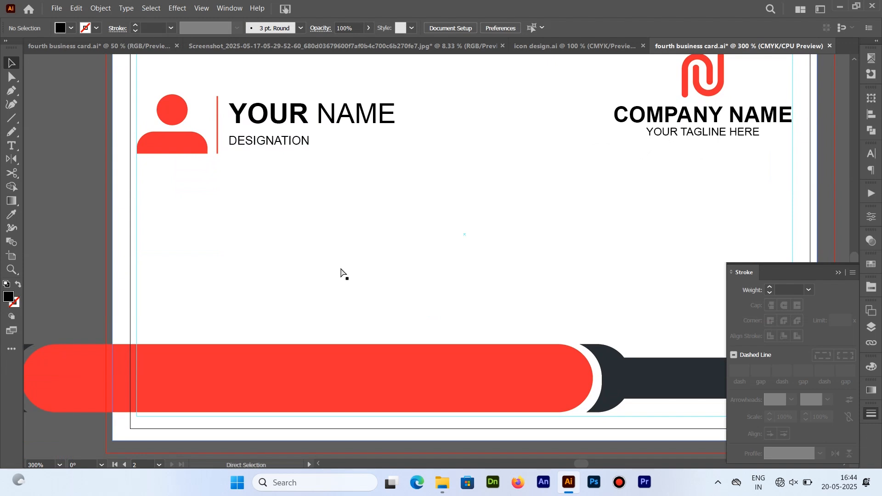
- Ungroup the white address row, then ungroup its location icon so the circle and pin are separate objects
scroll(341, 272, down, 3)
scroll(473, 210, left, 10)
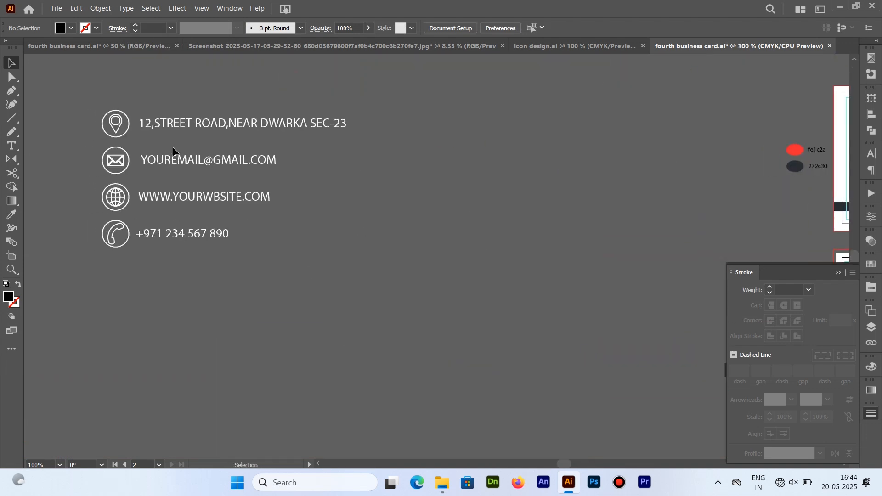
click(176, 123)
right_click(175, 122)
click(217, 270)
click(217, 273)
right_click(119, 134)
click(163, 281)
click(148, 151)
click(122, 131)
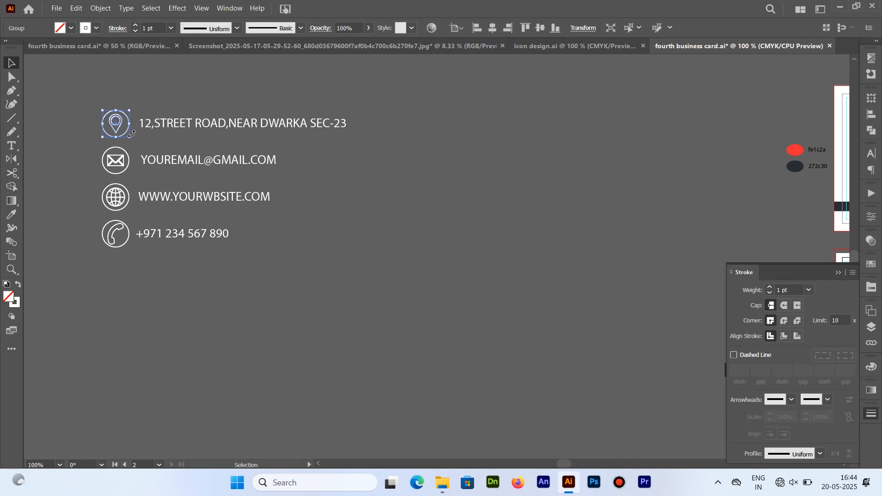
right_click(127, 136)
click(167, 281)
click(84, 155)
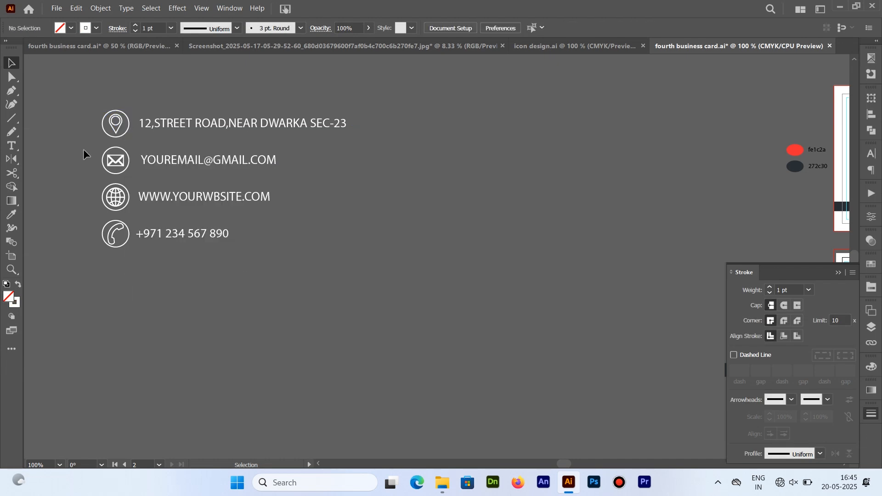
- Ungroup the e-mail and phone rows together with their circled icons into separate objects
right_click(120, 173)
click(166, 318)
right_click(125, 171)
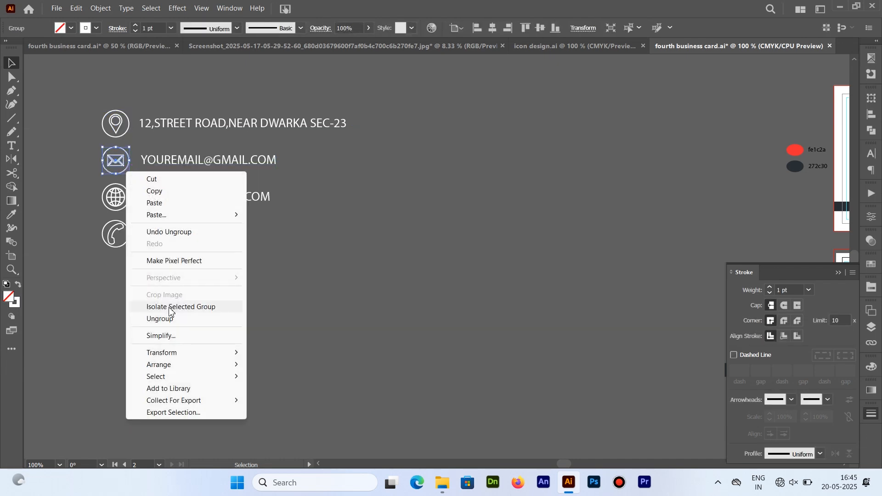
click(168, 319)
click(123, 241)
right_click(124, 241)
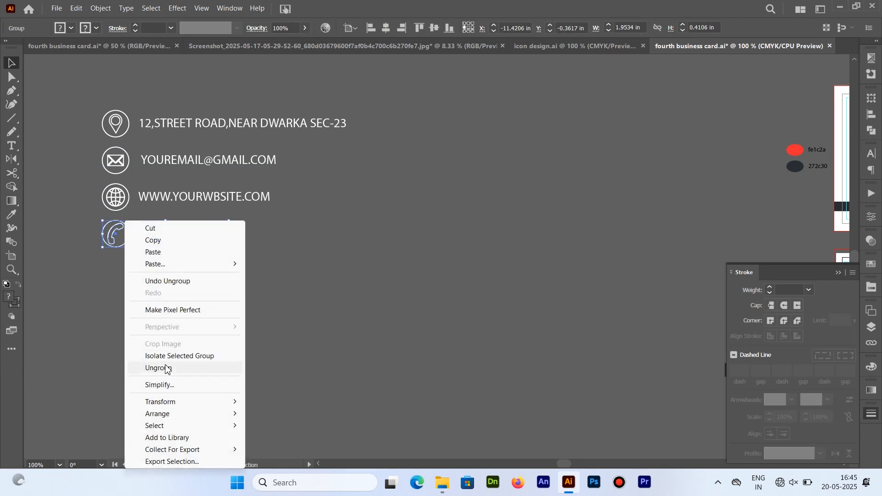
click(166, 368)
right_click(126, 249)
click(156, 368)
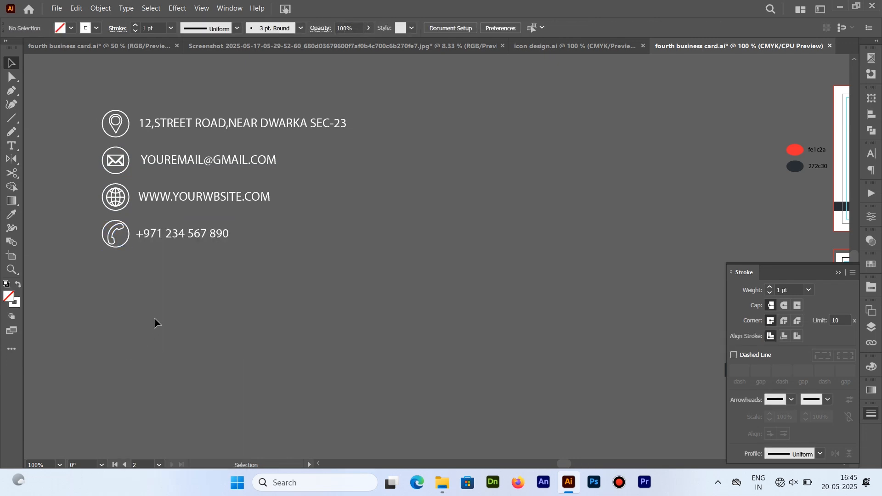
- Ungroup the website row and move its text away from the globe icon towards the cards
click(190, 200)
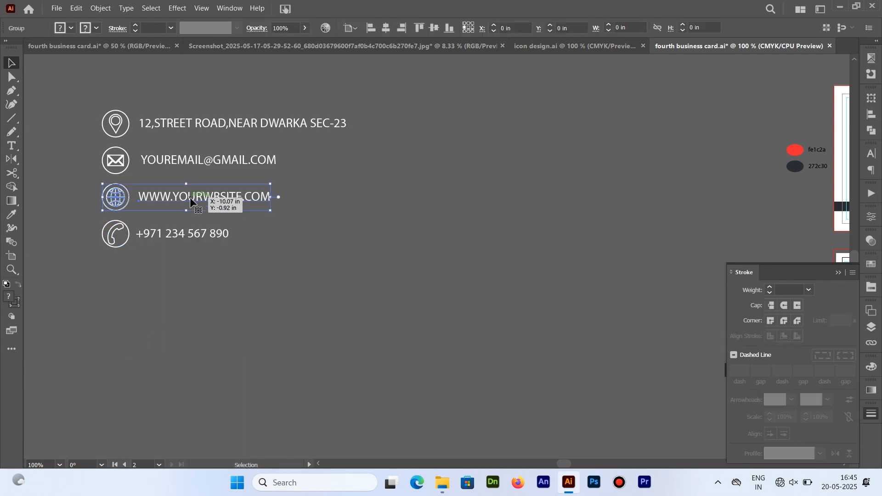
right_click(191, 201)
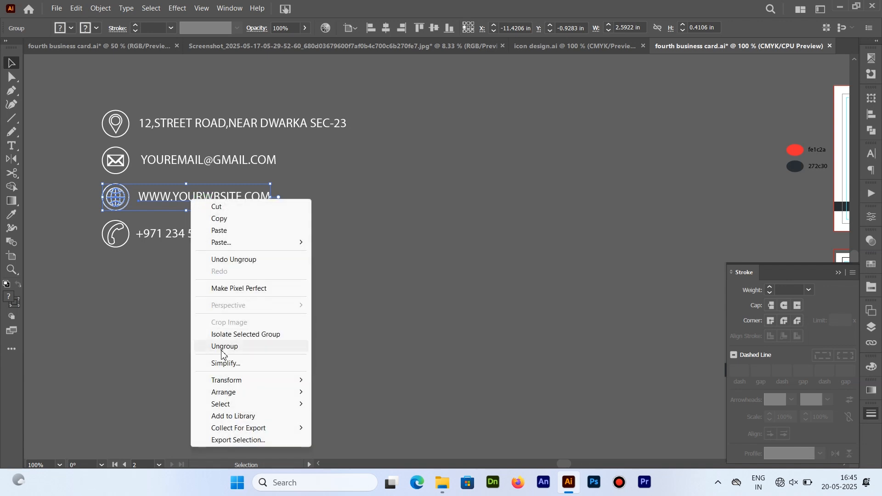
click(222, 345)
click(205, 201)
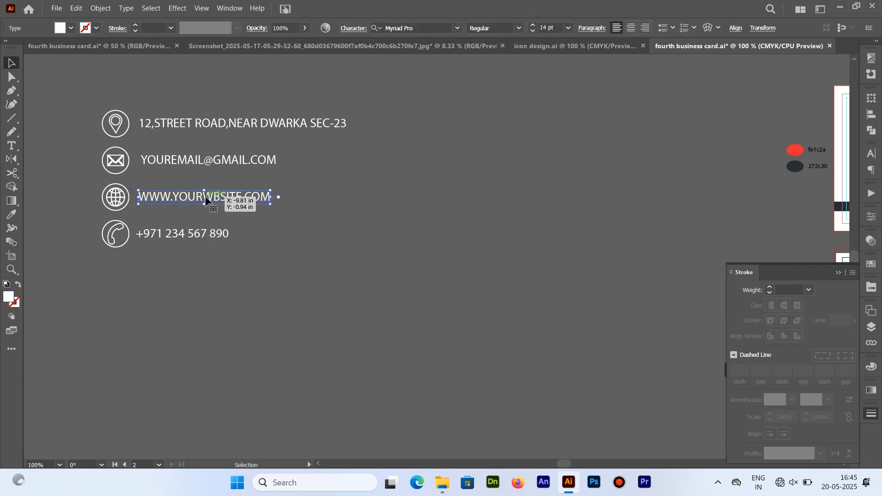
drag(205, 200, 537, 281)
drag(643, 248, 480, 247)
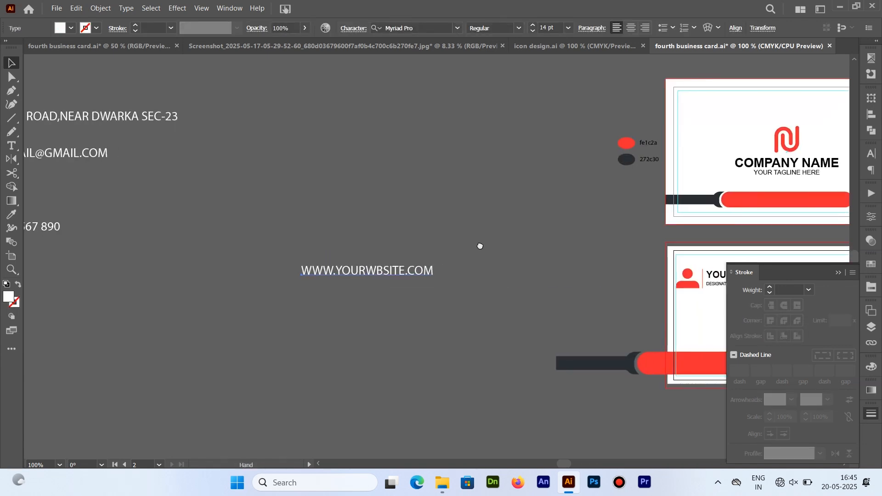
double_click(376, 273)
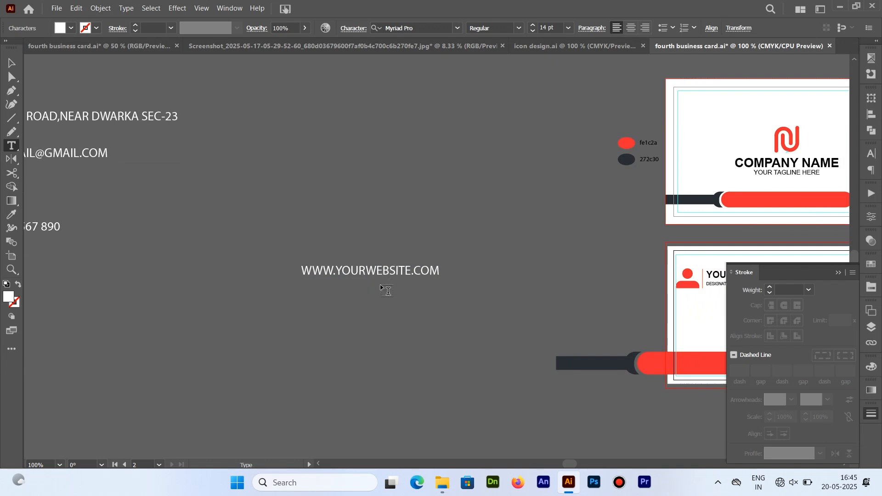
key(Escape)
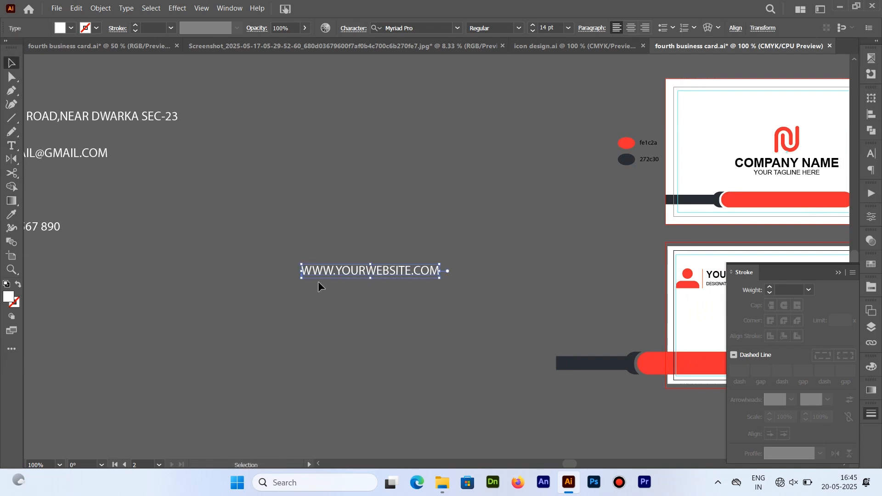
drag(407, 332, 153, 313)
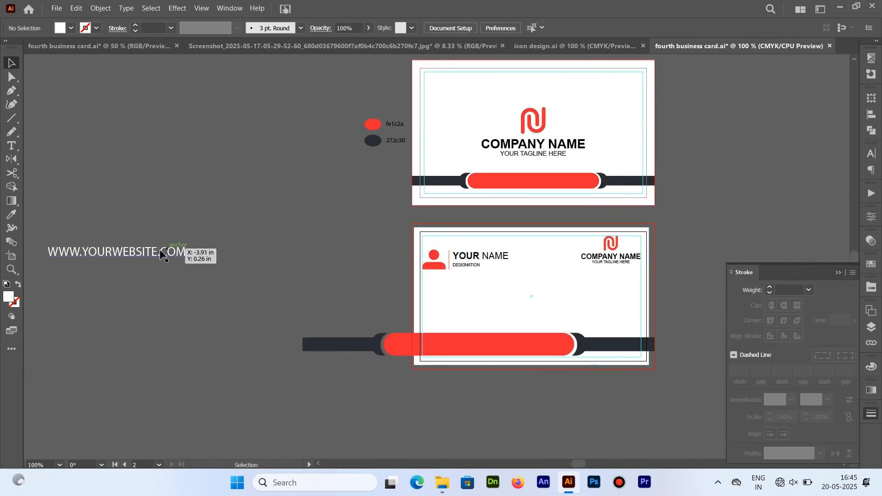
- Place the website text on the first card's red bar and bring it to the front
drag(140, 251, 561, 182)
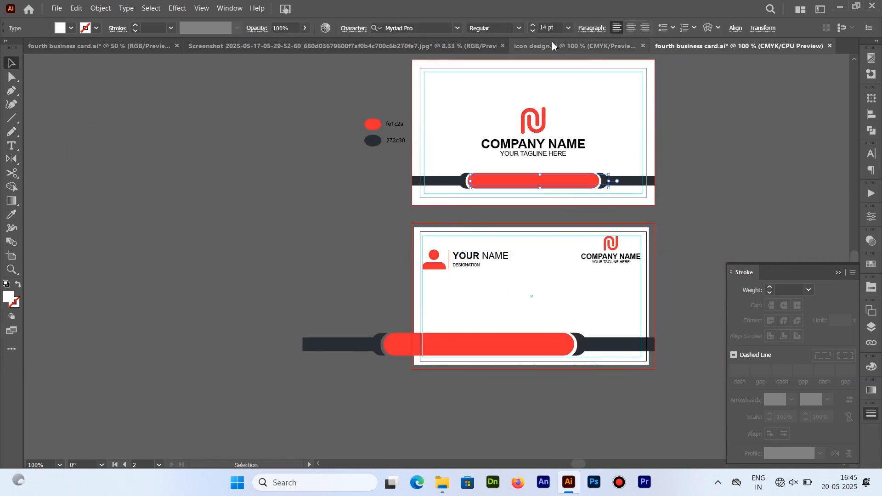
right_click(569, 182)
mouse_move(601, 414)
click(499, 414)
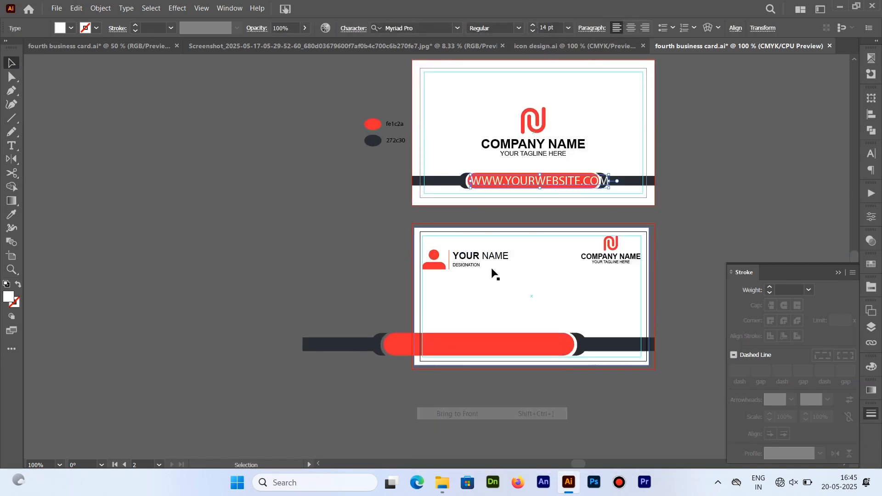
- Reduce the website text to 8 pt and center it on the first card's red bar
click(533, 32)
click(533, 31)
click(533, 31)
click(533, 31)
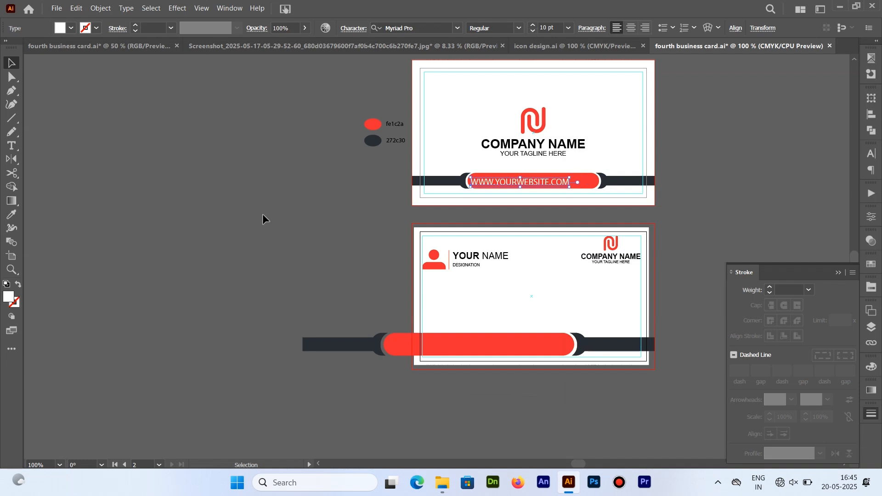
click(534, 31)
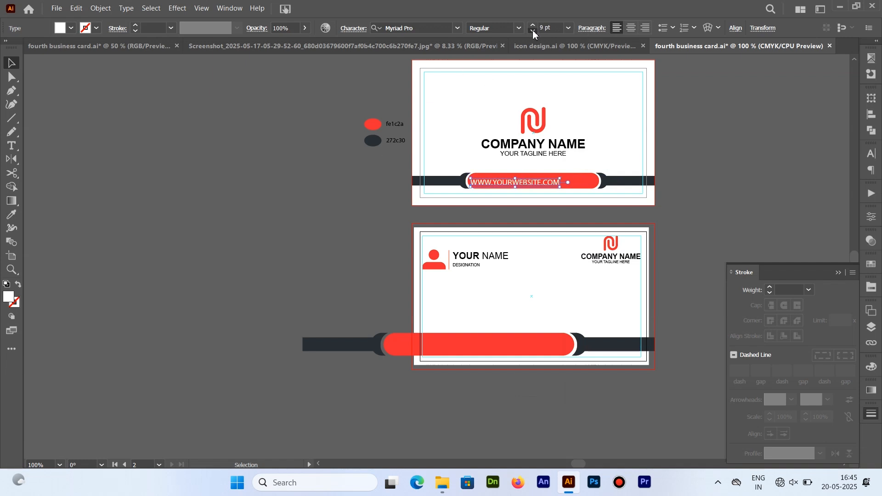
click(564, 186)
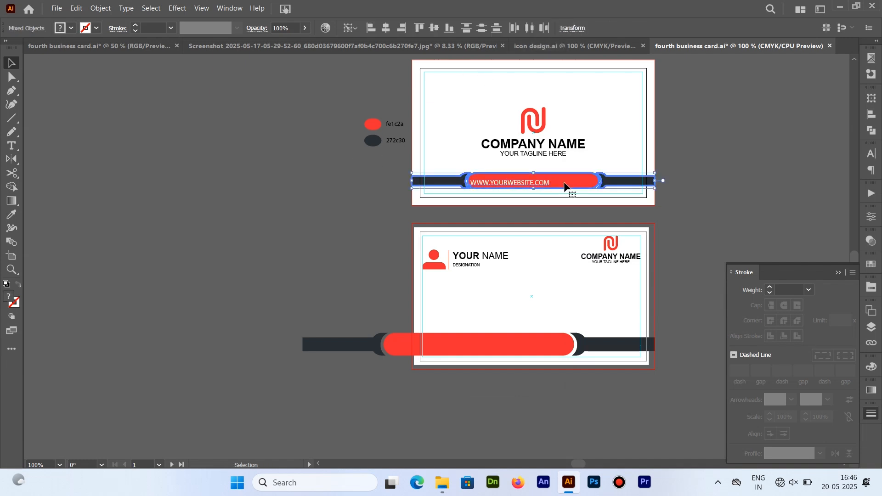
click(386, 28)
click(262, 192)
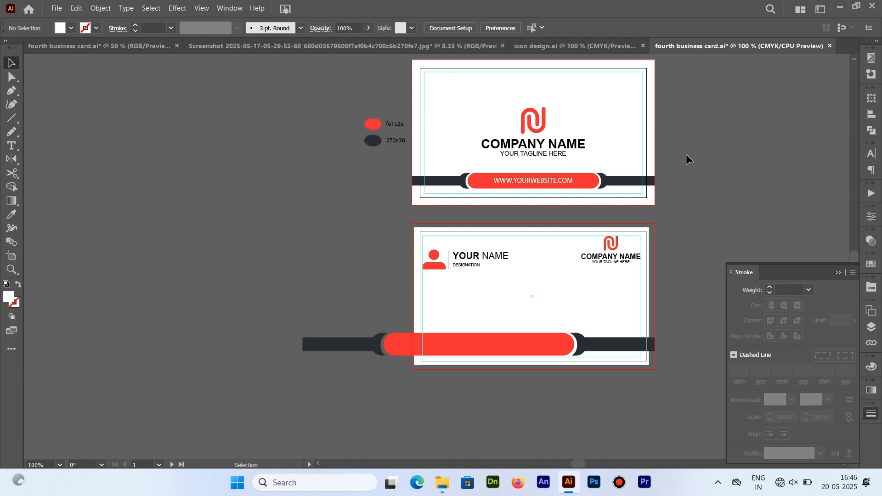
- Reduce the website text by one more size step and re-center it horizontally and vertically on the first card's bar
click(564, 183)
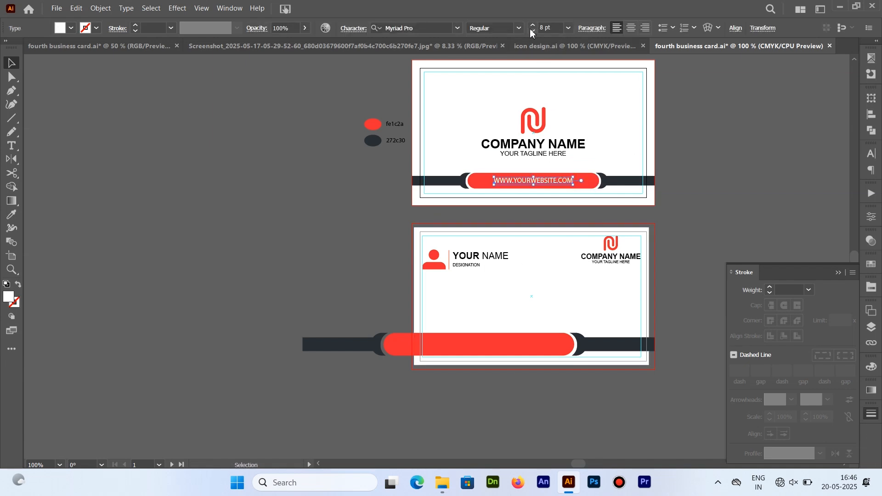
click(532, 32)
click(712, 128)
click(541, 184)
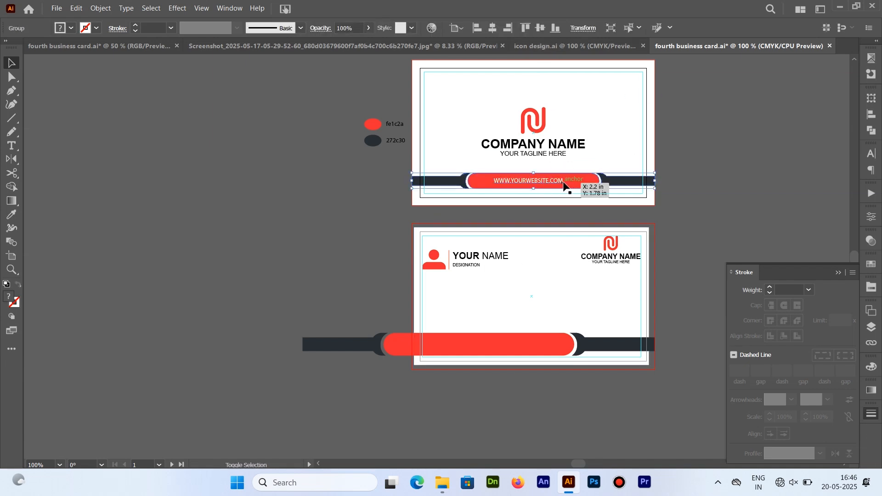
shift+click(584, 185)
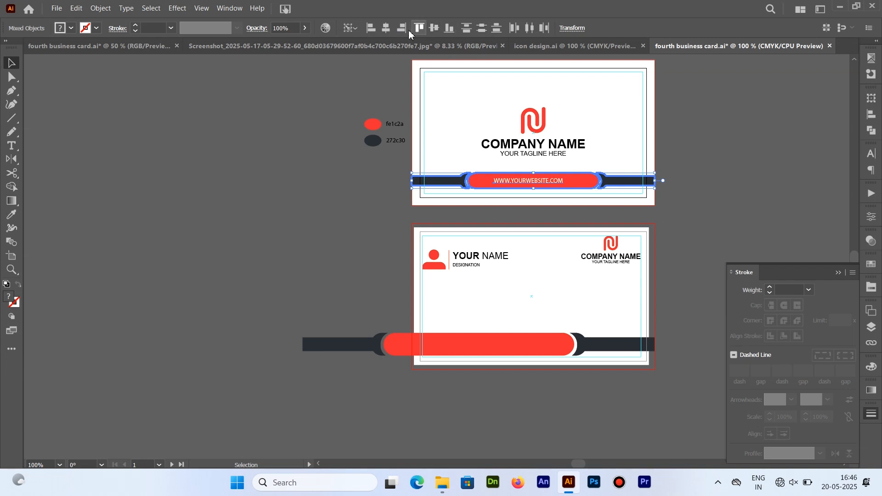
click(434, 29)
click(248, 251)
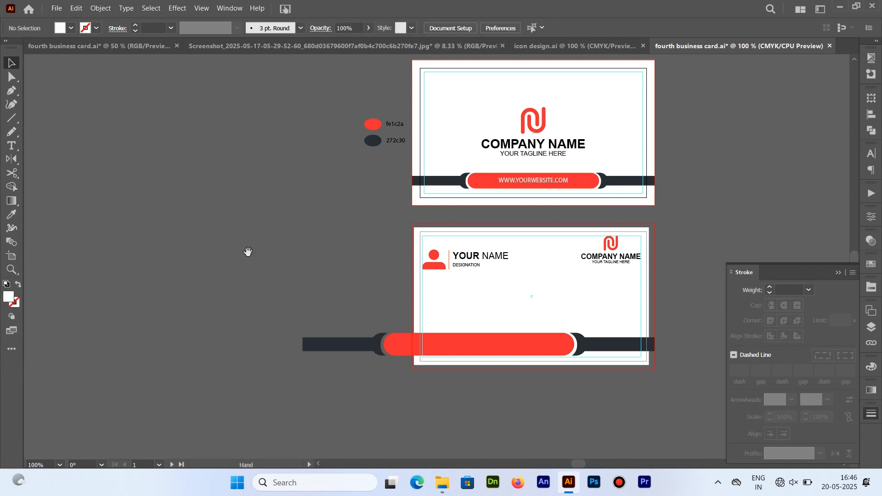
- Delete the leftover globe icon from the contact rows beside the artboards
drag(246, 252, 530, 245)
drag(187, 255, 343, 325)
click(132, 232)
key(Delete)
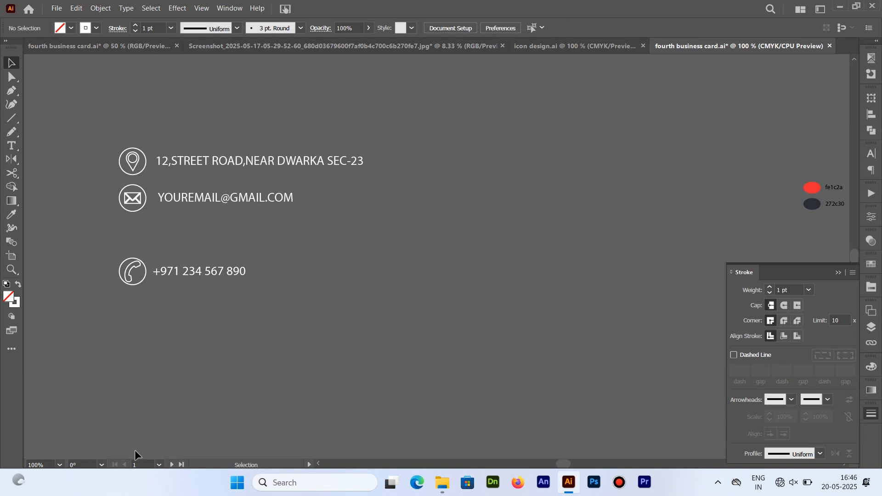
- Duplicate the phone, e-mail and address text lines, placing each copy directly beneath its original
drag(220, 272, 217, 290)
drag(222, 197, 222, 214)
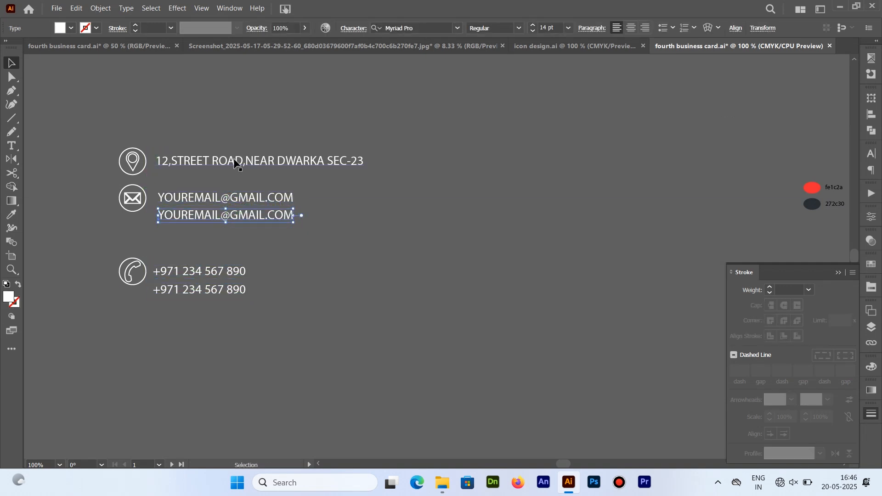
drag(234, 161, 233, 178)
click(119, 170)
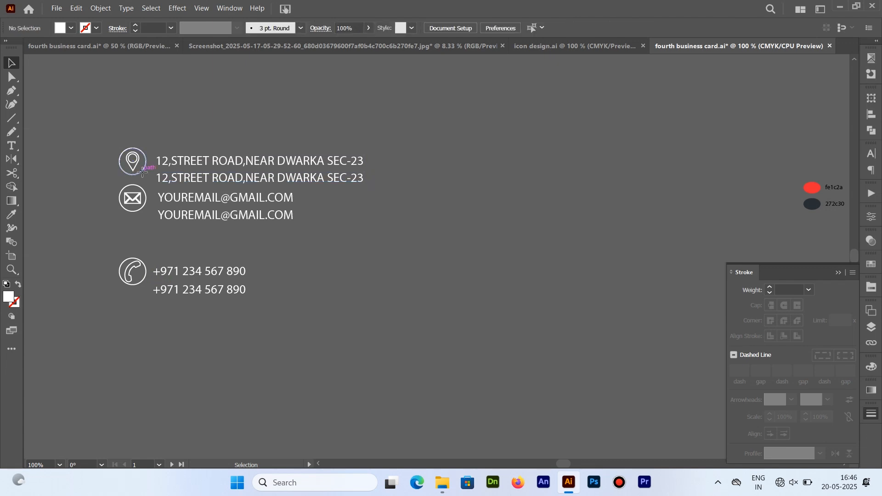
- Fill the location, envelope and phone icon circles with the red from the fe1c2a swatch using the Eyedropper
click(139, 174)
shift+click(135, 212)
shift+click(136, 280)
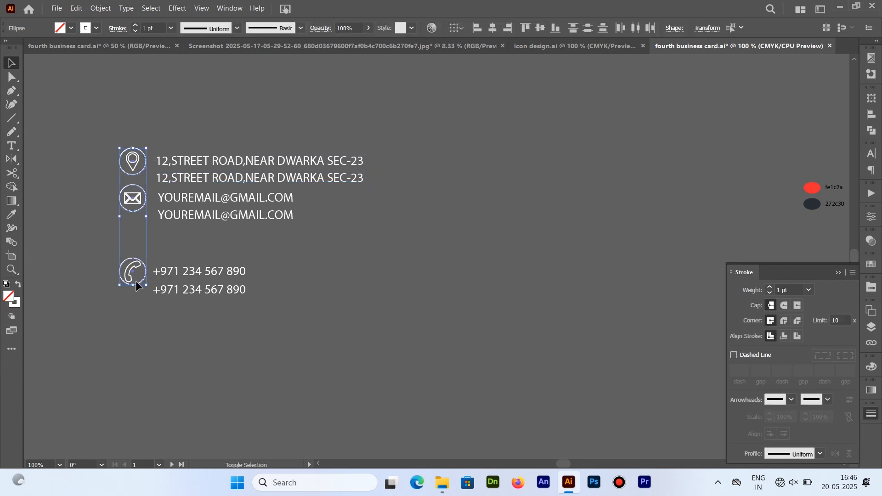
key(ctrl+minus)
drag(467, 315, 197, 288)
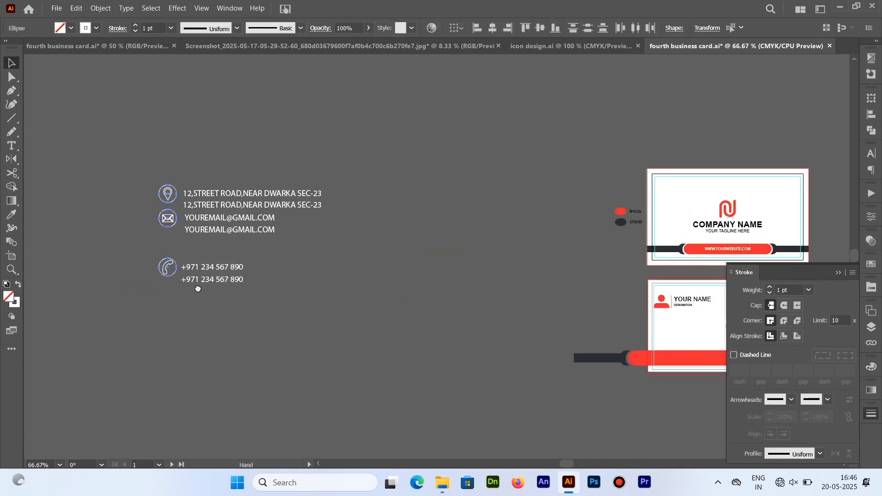
click(11, 215)
click(621, 212)
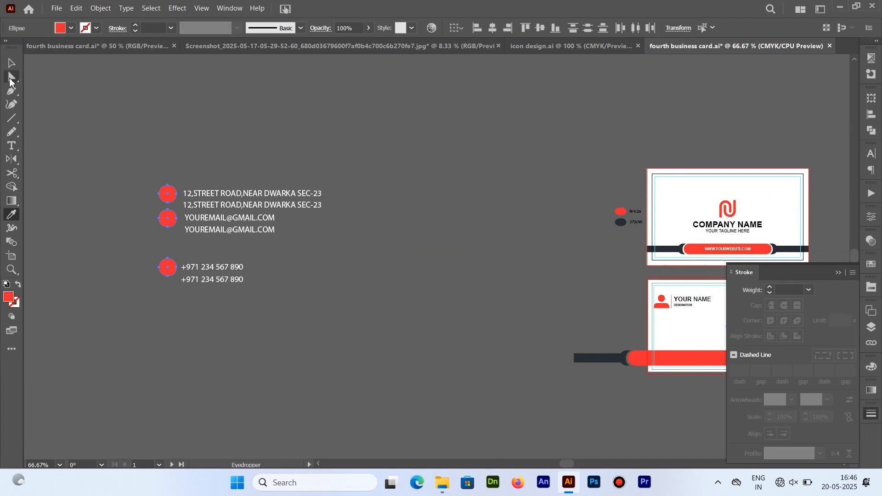
- Send the three red circles to the back, behind their white contact symbols
key(v)
right_click(172, 225)
click(328, 450)
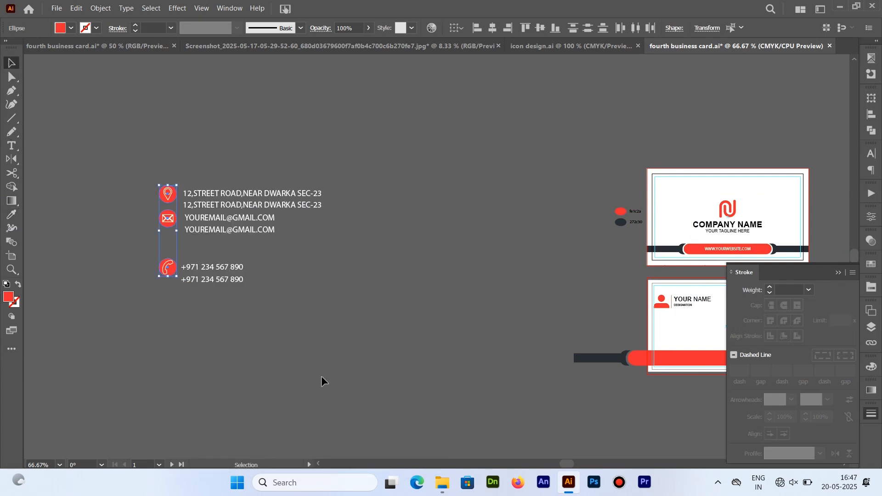
click(320, 367)
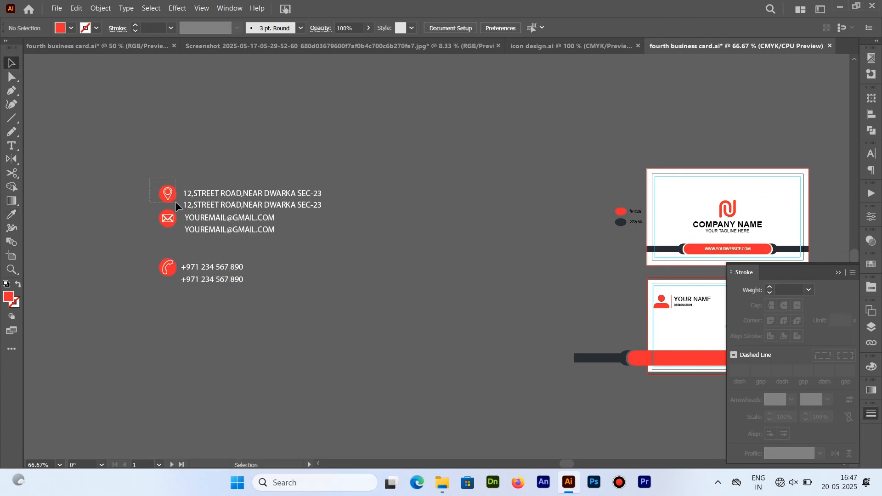
- Group the location, envelope and phone symbols each with their own red circle
right_click(165, 193)
click(201, 335)
drag(144, 211, 175, 223)
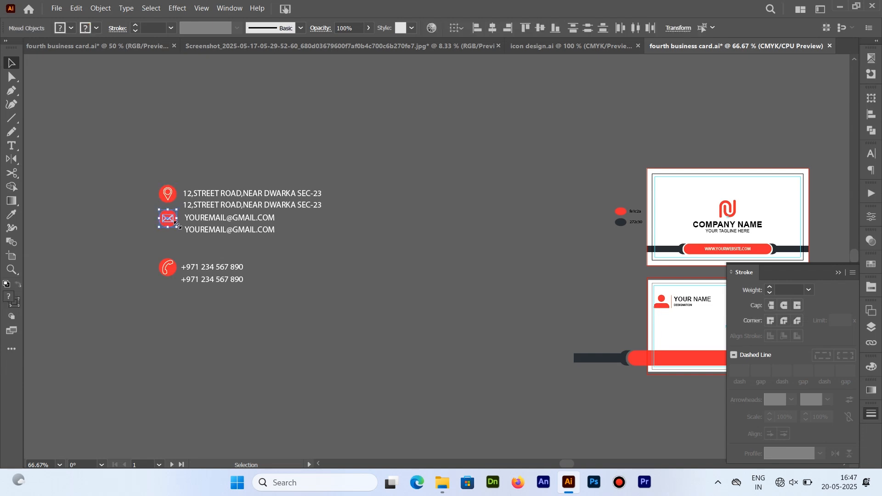
right_click(175, 222)
click(198, 357)
click(173, 272)
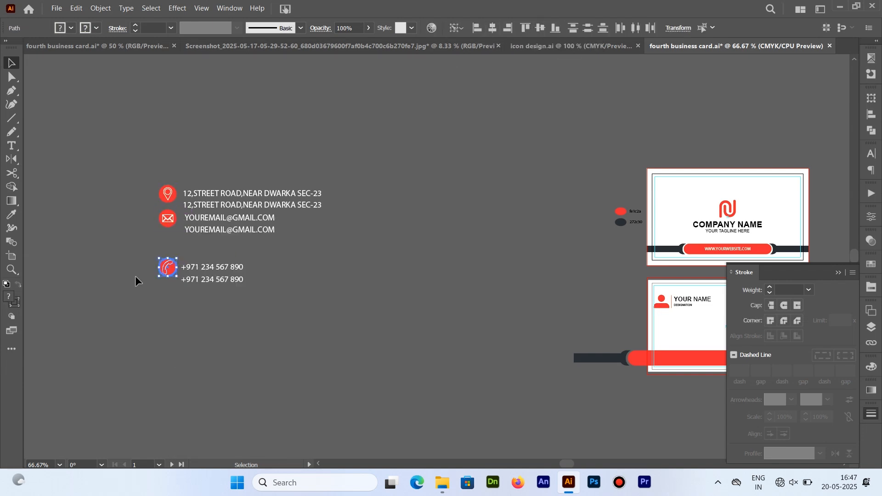
right_click(168, 268)
click(204, 308)
click(150, 264)
drag(148, 261, 243, 281)
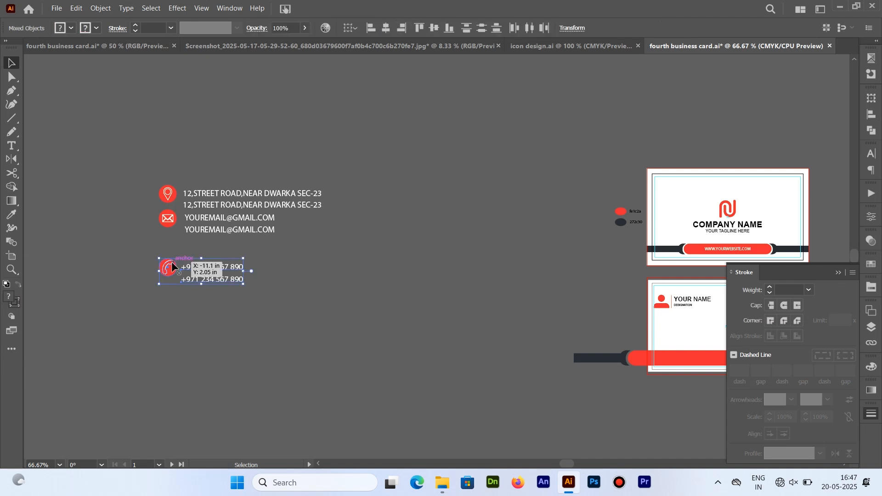
click(152, 262)
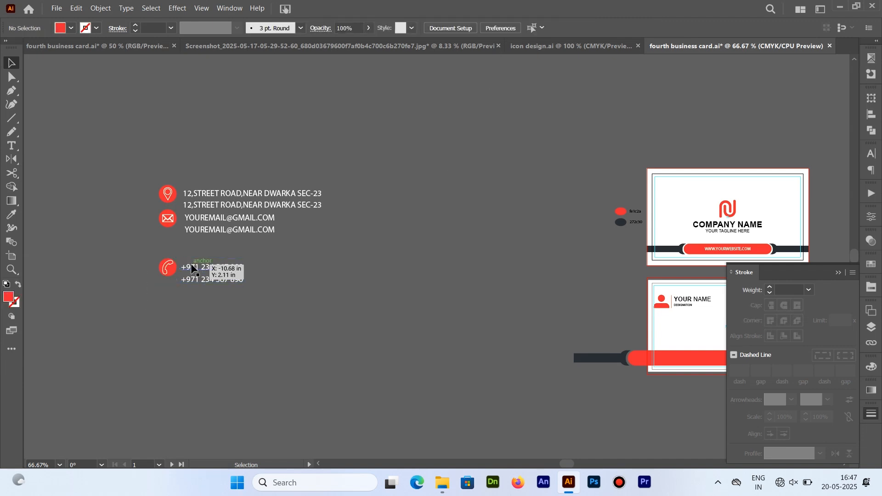
- Scale up the location, envelope and phone icons together slightly
click(169, 270)
shift+click(174, 218)
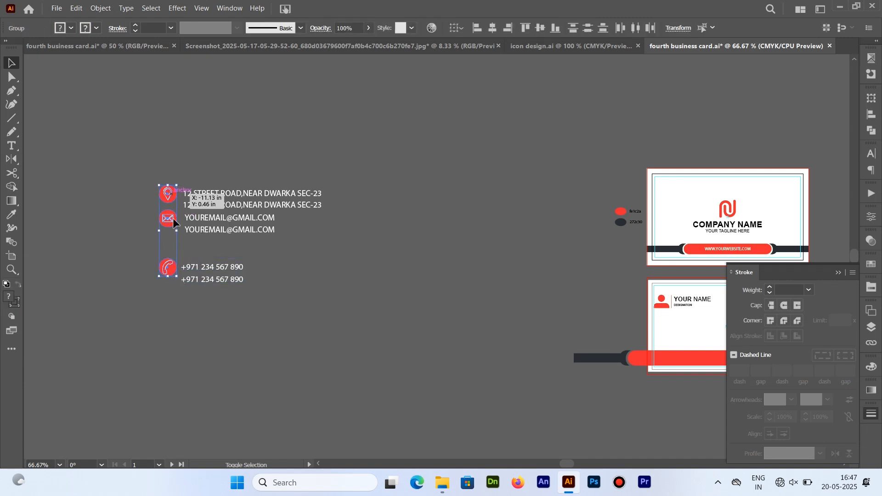
drag(179, 277, 180, 285)
click(137, 266)
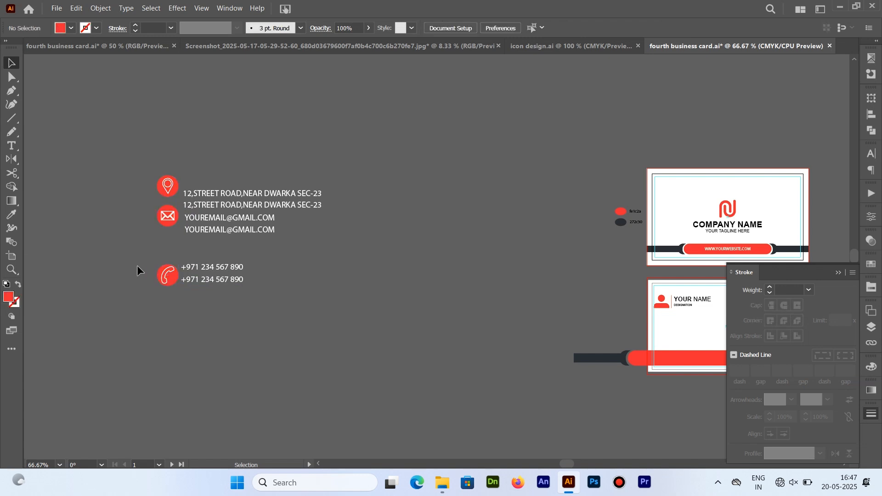
- Try to align the phone icon and its two number lines on their horizontal centres
drag(137, 266, 177, 282)
click(387, 29)
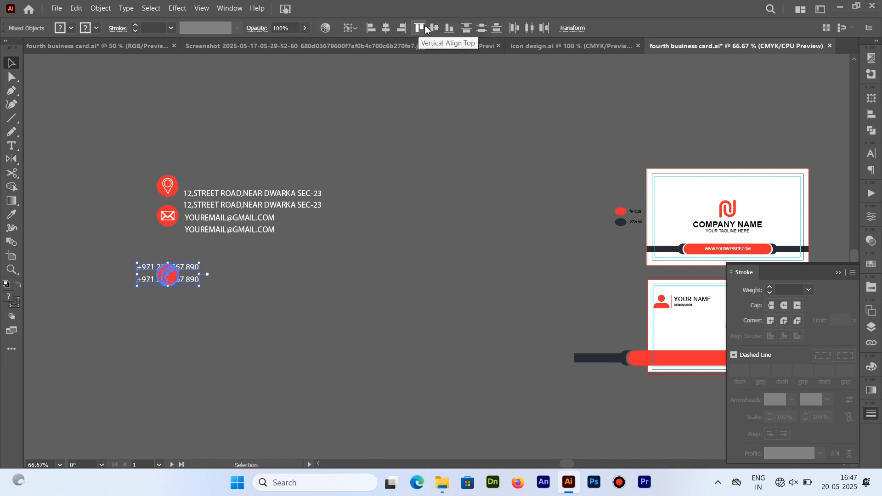
click(260, 244)
key(ctrl+z)
key(ctrl+z)
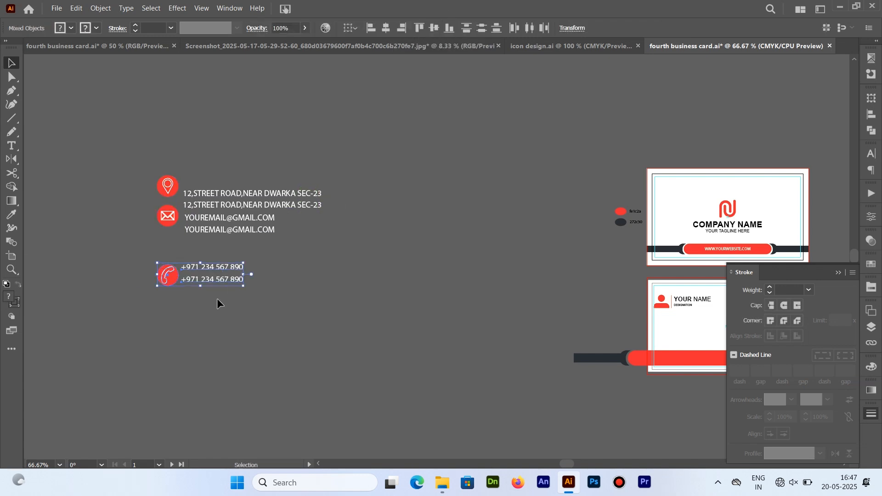
- Group the two phone lines, the two e-mail lines and the two address lines as three separate pairs
click(246, 285)
click(224, 267)
right_click(239, 273)
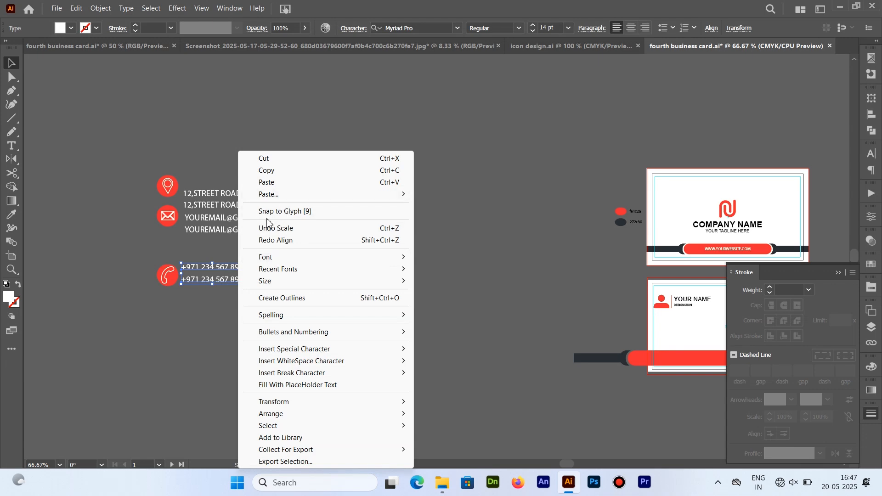
click(101, 9)
click(170, 63)
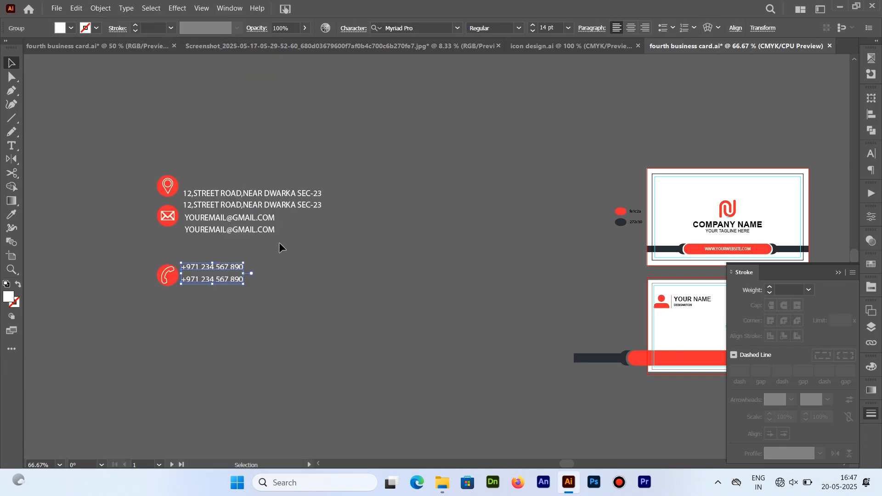
click(260, 224)
right_click(260, 223)
click(100, 8)
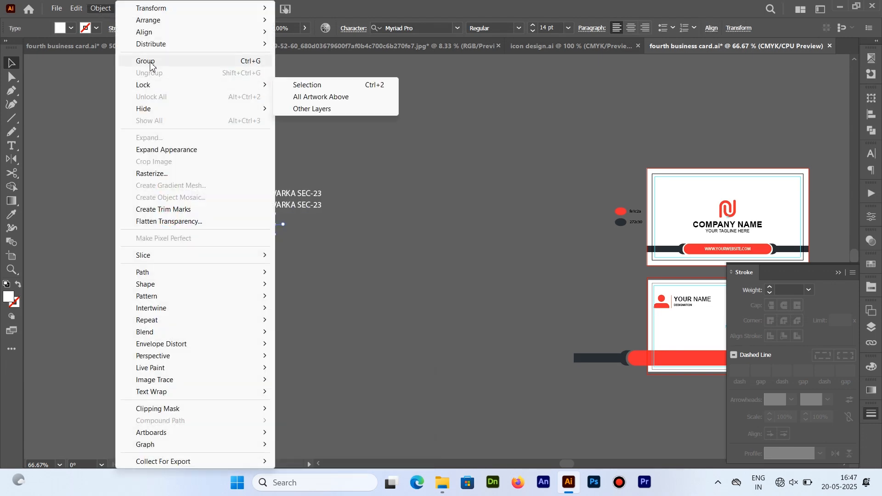
click(170, 65)
click(100, 8)
click(170, 63)
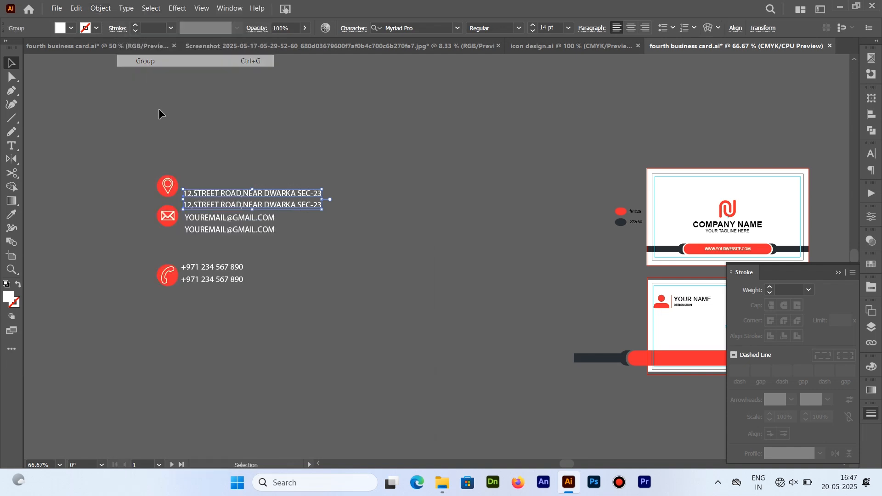
- Vertically centre the phone text pair on the phone icon and group them as one row
click(222, 288)
click(171, 272)
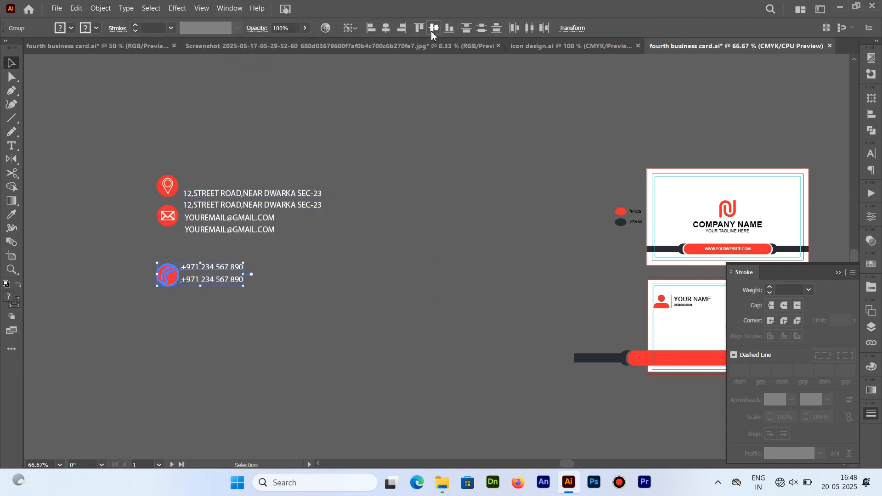
right_click(224, 276)
click(260, 179)
- Align the e-mail text pair vertically with the envelope icon and group them as one row
click(285, 236)
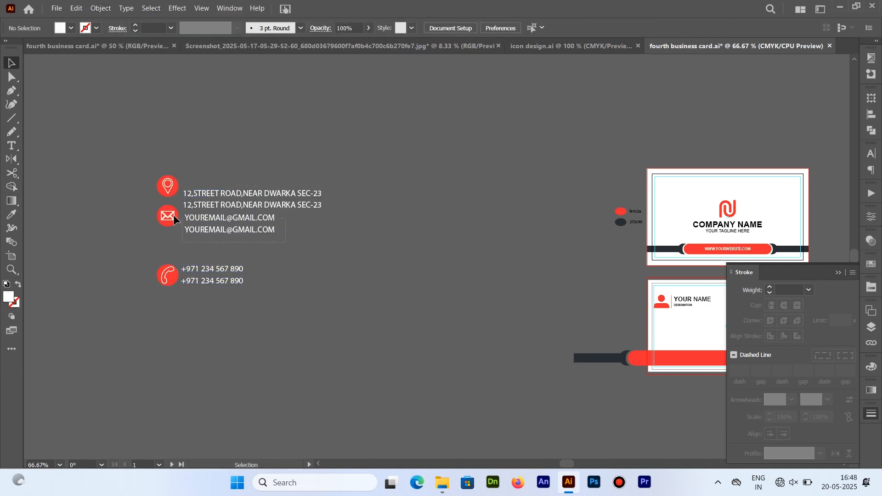
click(168, 221)
click(419, 28)
right_click(213, 214)
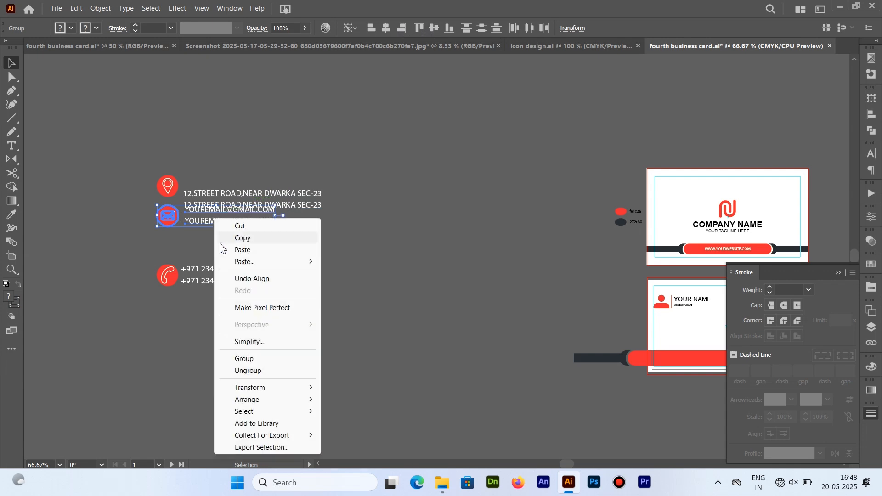
click(243, 359)
- Vertically centre the address text pair on the location icon and group them as one row
click(320, 222)
click(172, 188)
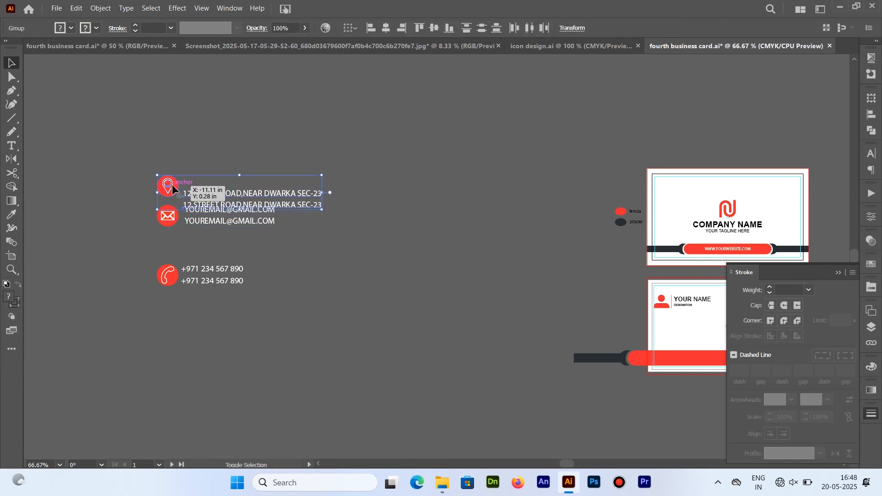
click(435, 28)
right_click(236, 186)
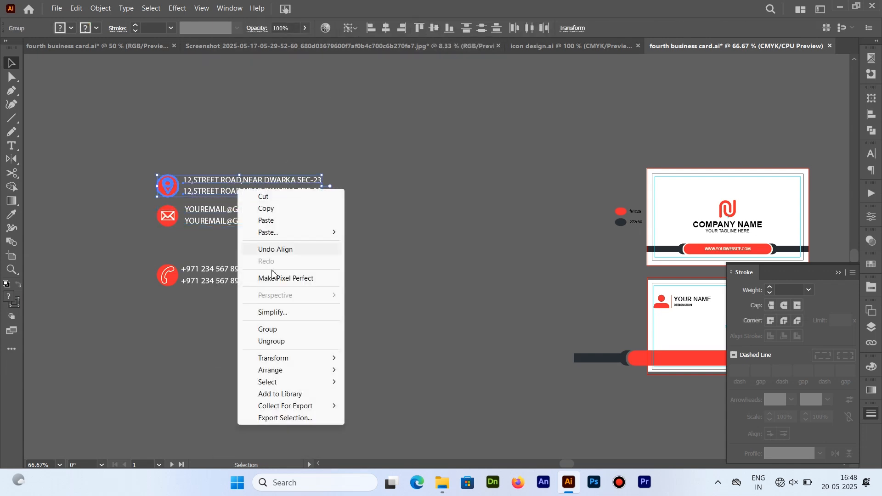
click(271, 320)
- Move the phone row closer to the e-mail row, distribute the three rows evenly in height and group them
drag(135, 165, 310, 281)
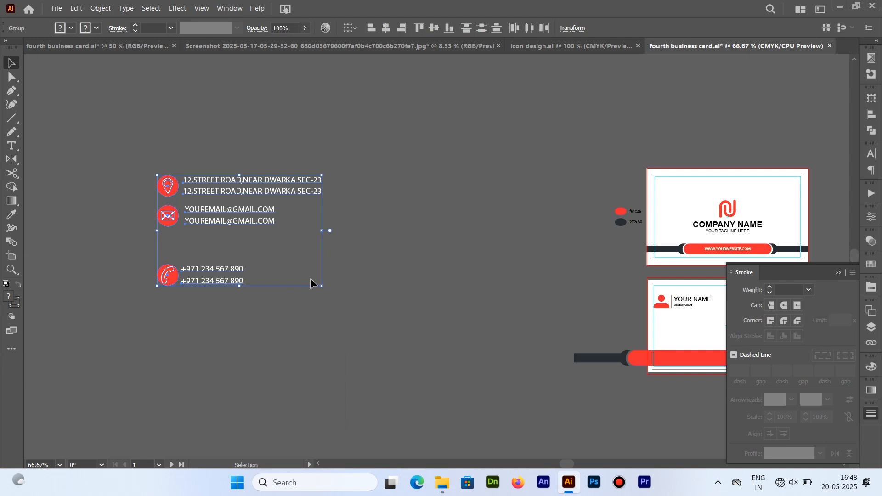
click(285, 313)
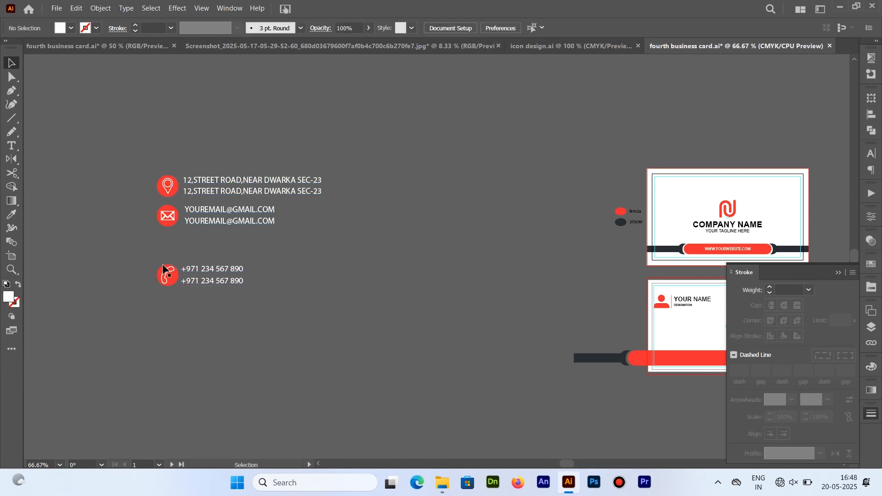
drag(189, 283, 198, 266)
drag(133, 178, 621, 121)
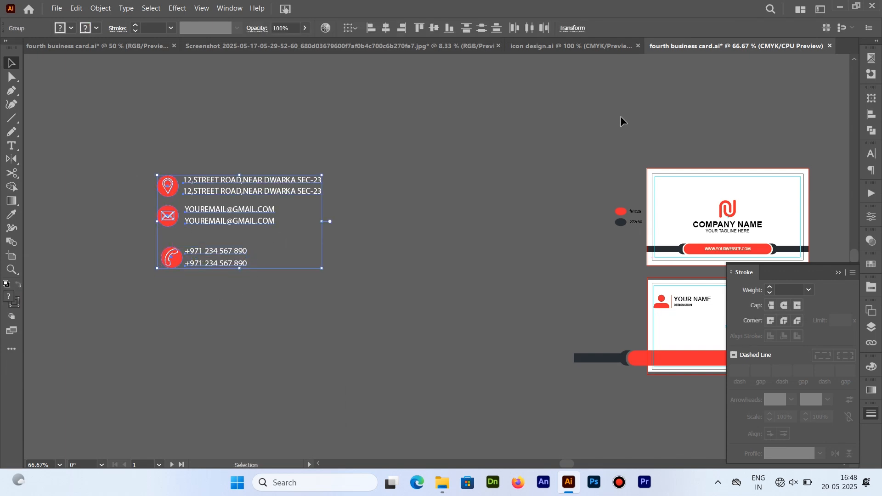
click(465, 30)
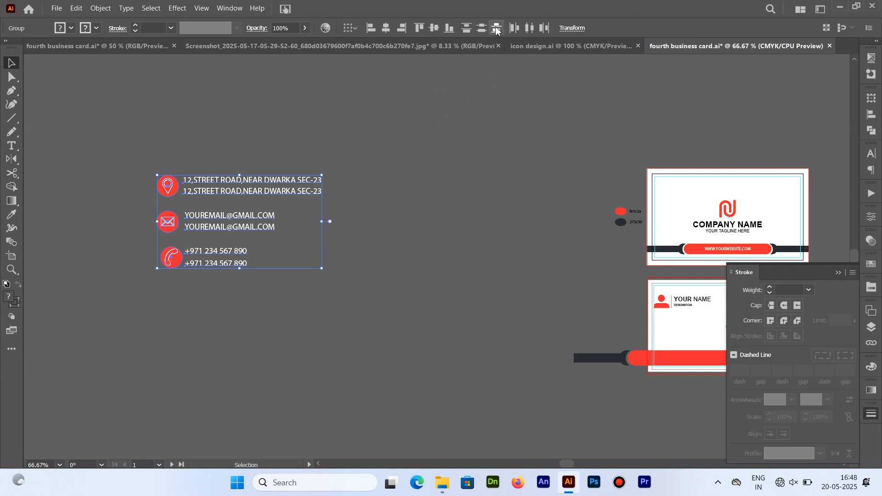
right_click(190, 192)
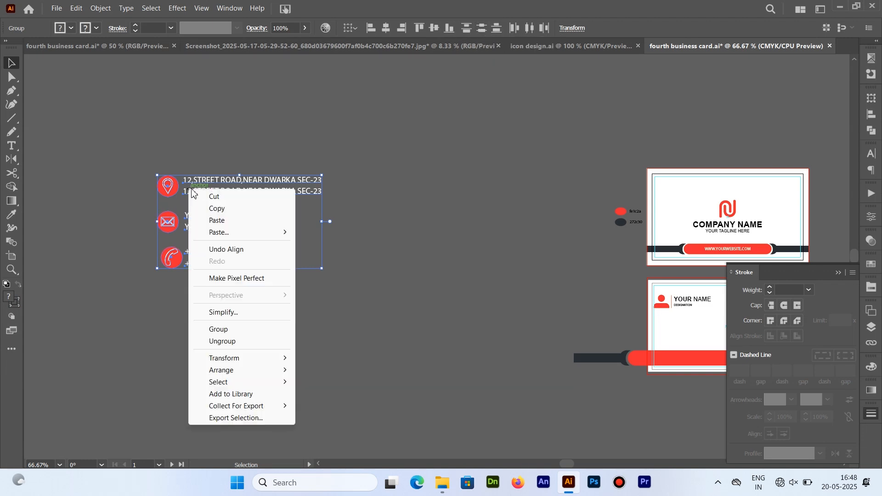
click(230, 329)
- Move the contact details group onto the second card and scale it down
drag(239, 264, 599, 362)
key(space)
drag(632, 357, 172, 317)
drag(155, 286, 266, 312)
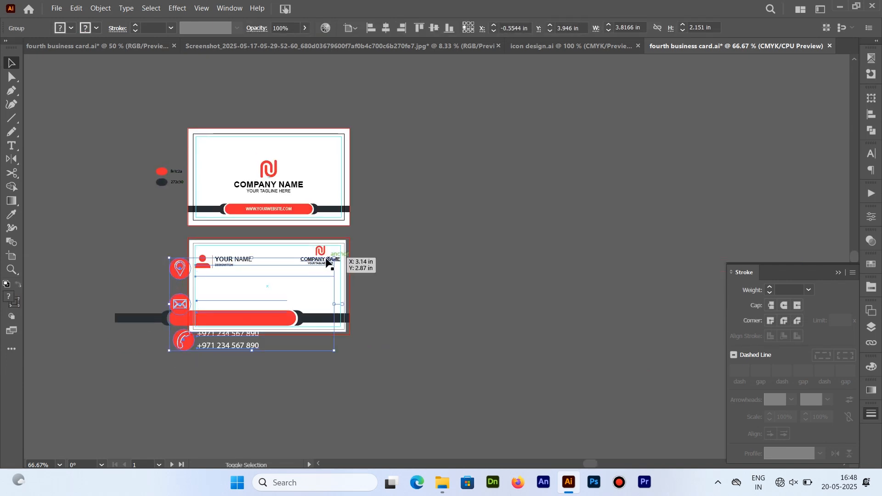
drag(334, 258, 304, 279)
click(463, 274)
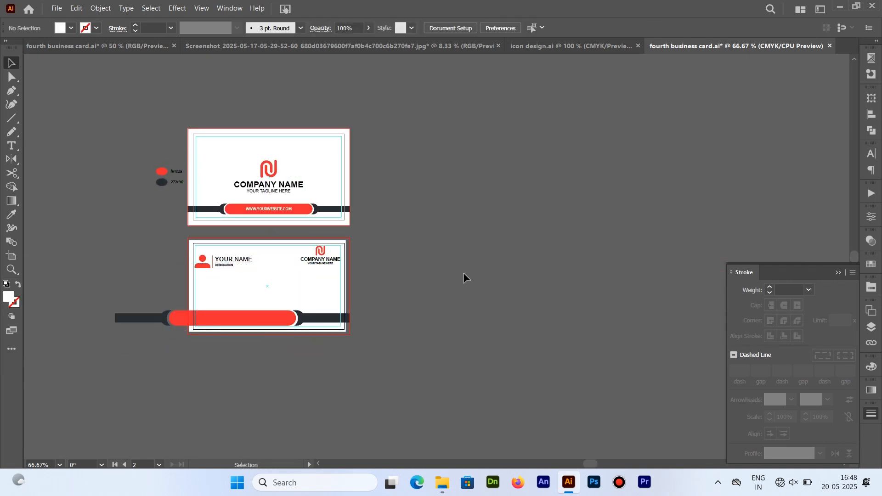
- Move the contact details group off the second card into the empty space beside the artboards
key(ctrl+plus)
key(ctrl+plus)
key(space)
drag(358, 239, 737, 143)
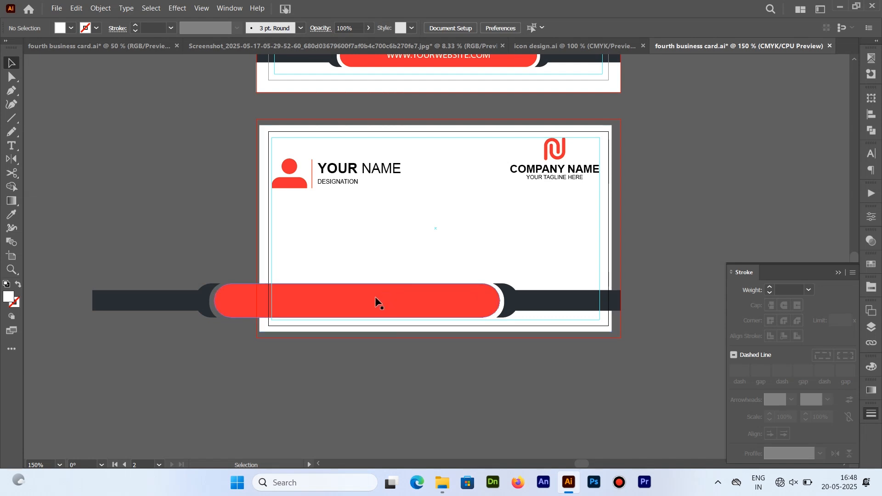
click(263, 244)
click(685, 198)
scroll(505, 193, down, 6)
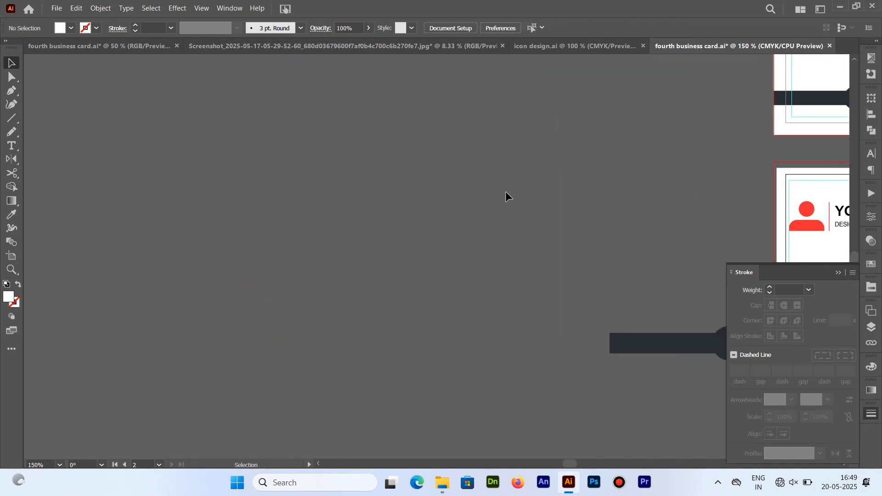
click(518, 262)
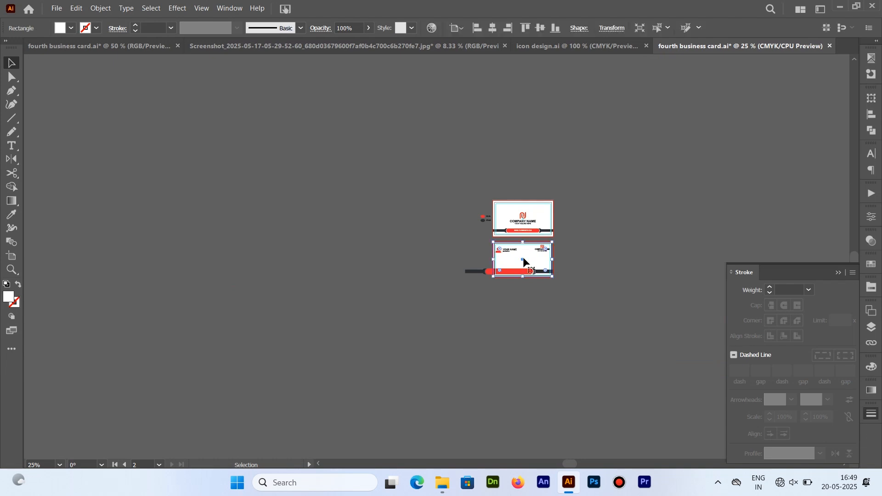
key(ctrl+2)
drag(520, 275, 352, 253)
click(471, 257)
drag(434, 187, 356, 173)
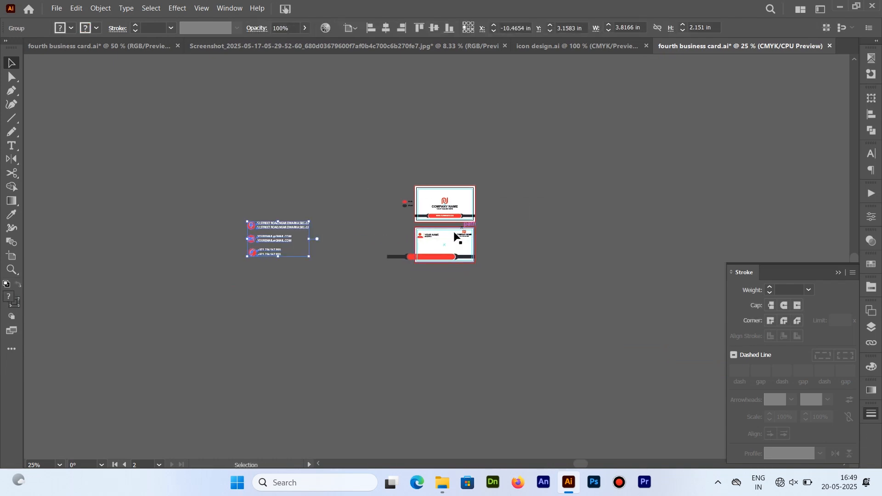
click(450, 232)
click(612, 29)
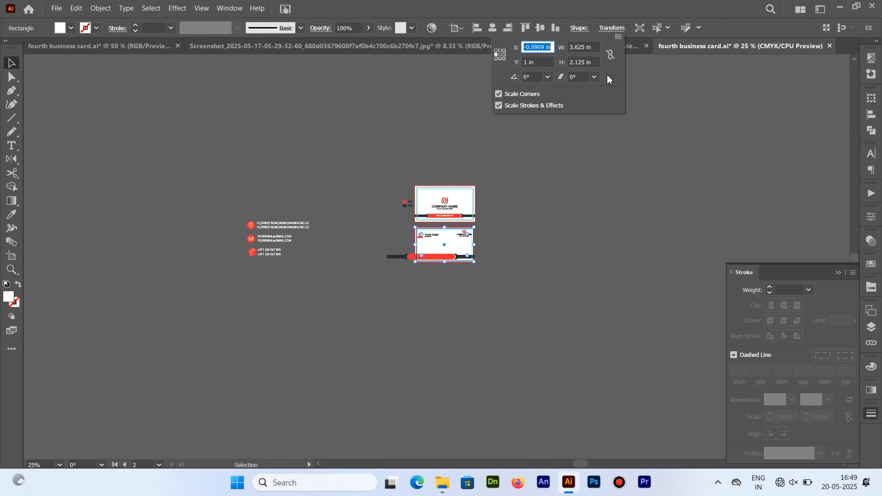
- Ungroup the contact details block into its address, e-mail and phone rows
click(282, 238)
key(ctrl+plus)
key(ctrl+plus)
key(ctrl+plus)
key(ctrl+plus)
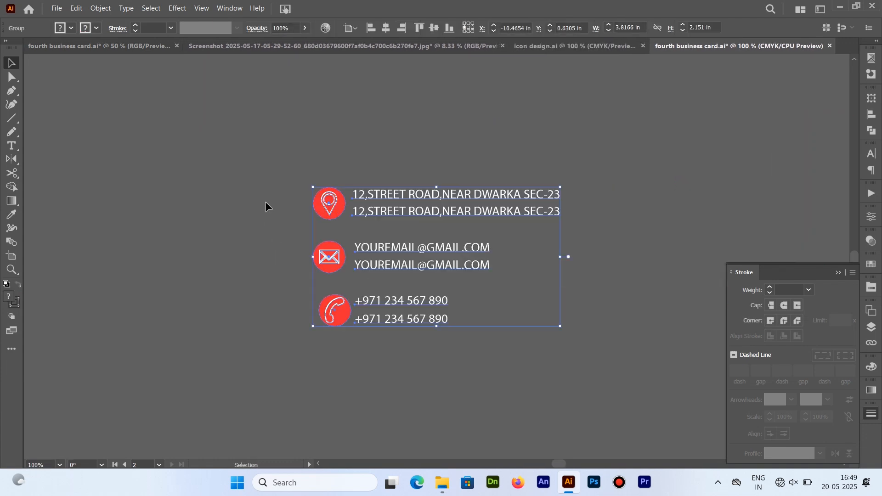
right_click(422, 260)
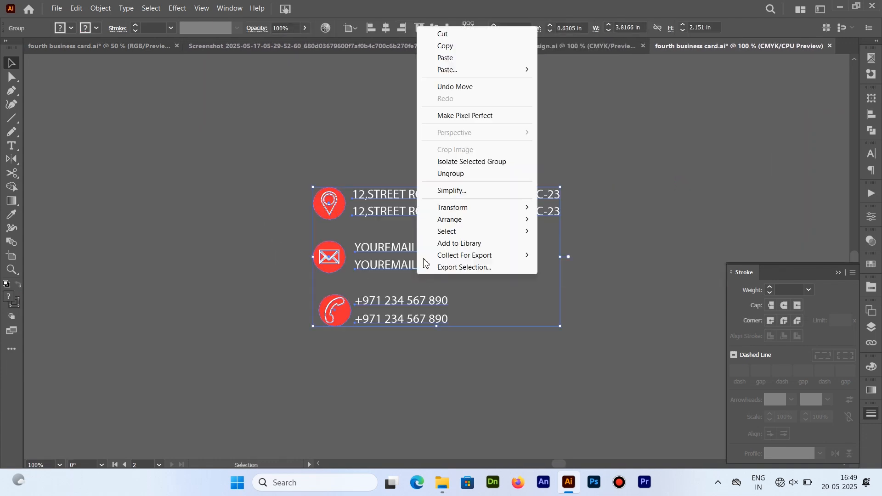
click(459, 174)
click(464, 161)
- Ungroup the address, e-mail and phone rows so each icon is separate from its text pair
click(399, 207)
right_click(398, 206)
click(435, 354)
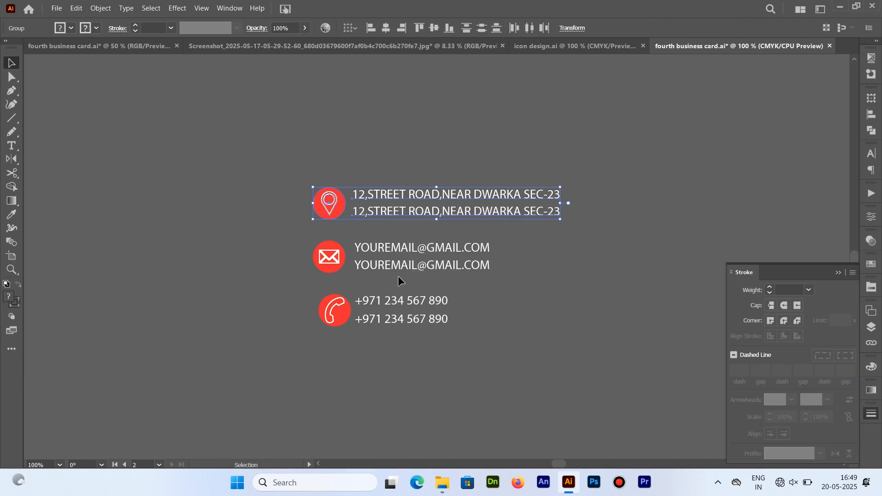
right_click(398, 275)
click(436, 163)
click(430, 298)
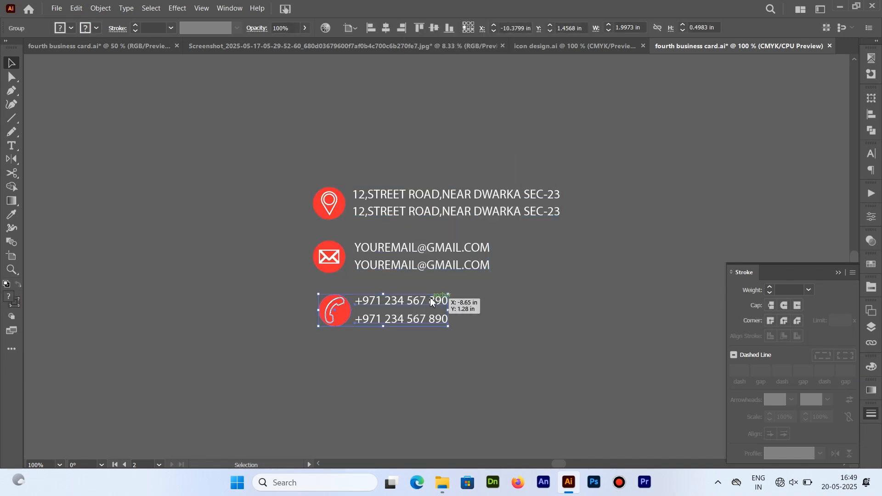
right_click(430, 302)
click(459, 195)
- Fill the address, e-mail and phone text with the dark colour of the 272c30 swatch using the Eyedropper
drag(435, 178, 435, 327)
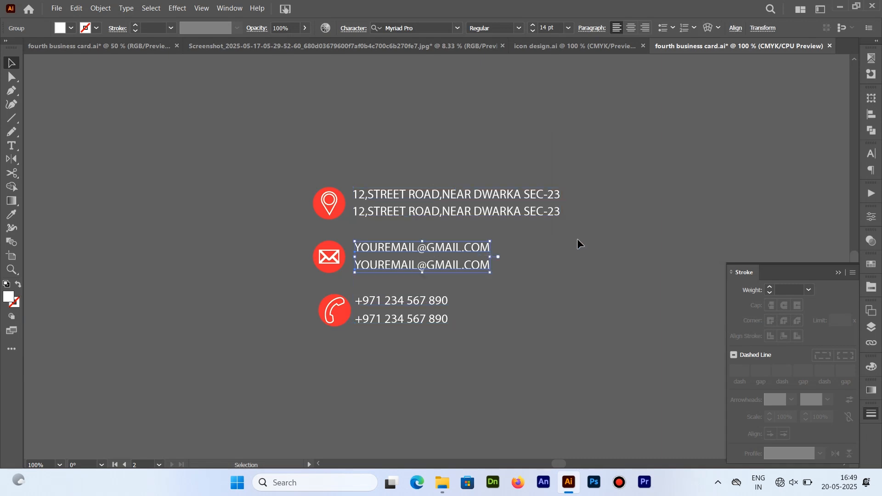
drag(577, 239, 317, 256)
click(636, 126)
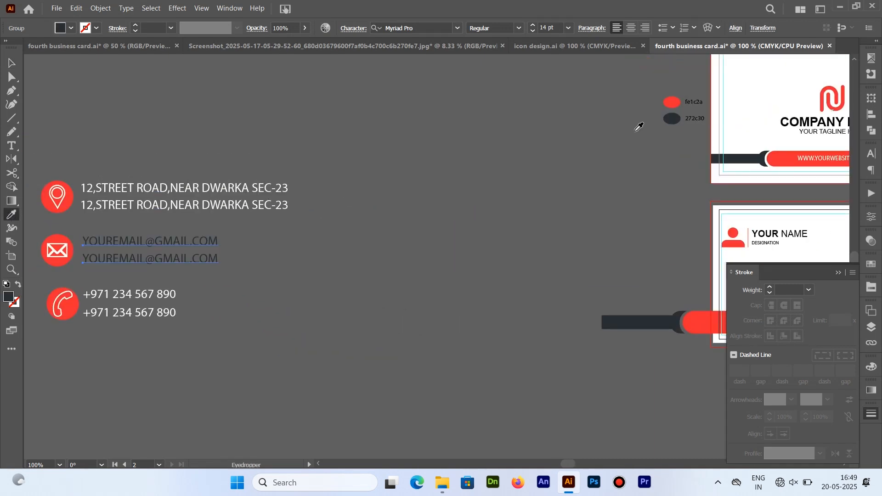
key(v)
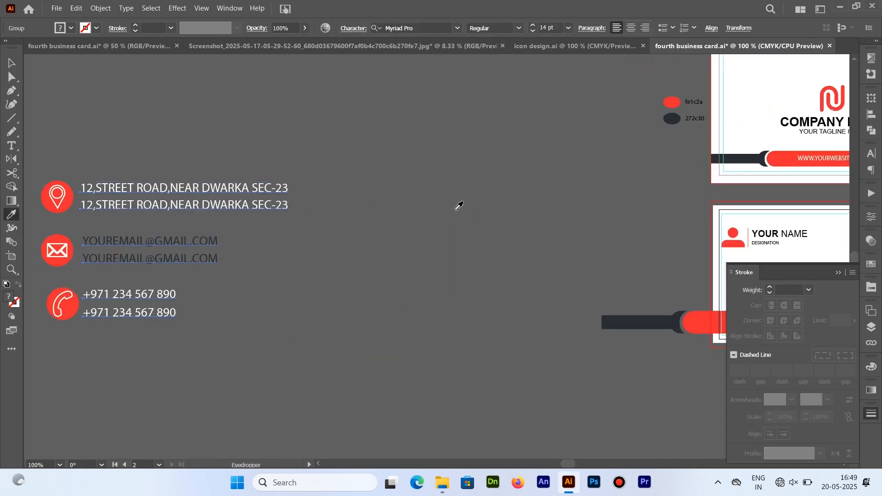
click(672, 119)
key(v)
click(167, 132)
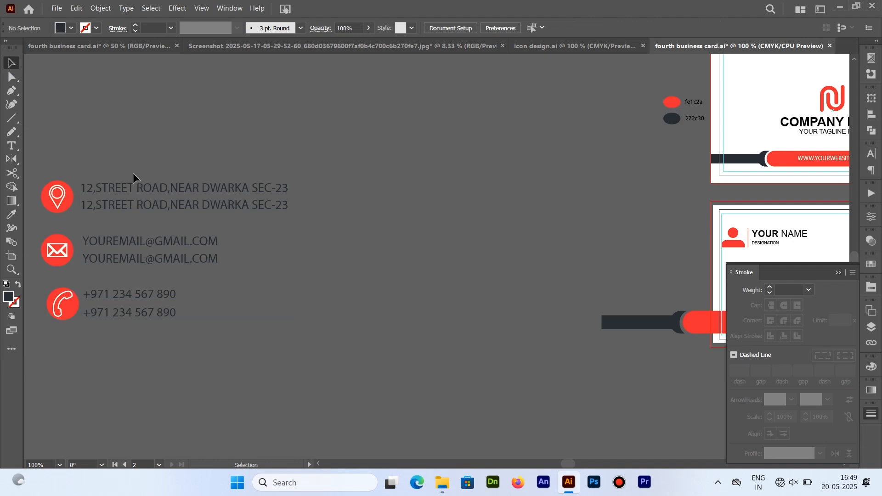
- Group all three contact icons and their dark text lines into one block
drag(104, 256, 130, 299)
right_click(154, 189)
click(184, 331)
click(193, 343)
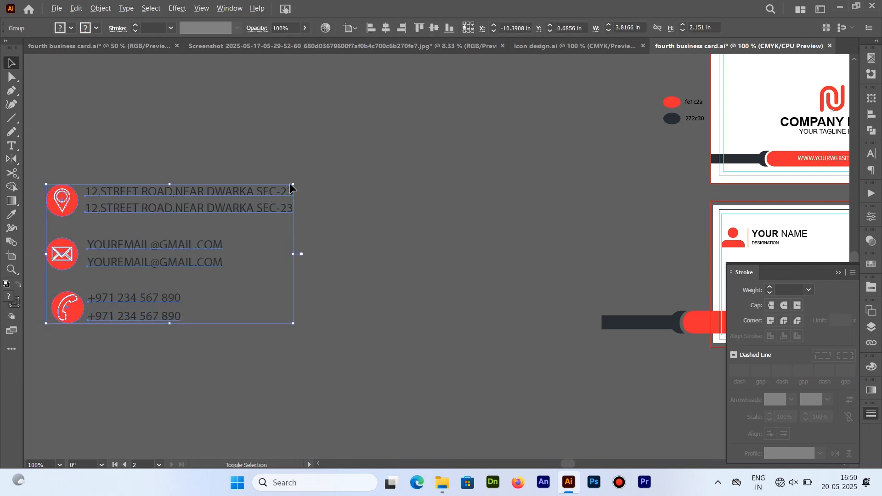
- Scale the contact block down to about 2.21 × 1.25 in and move it onto the second card beneath the name
drag(294, 184, 242, 214)
click(303, 206)
drag(137, 256, 462, 280)
drag(531, 267, 396, 263)
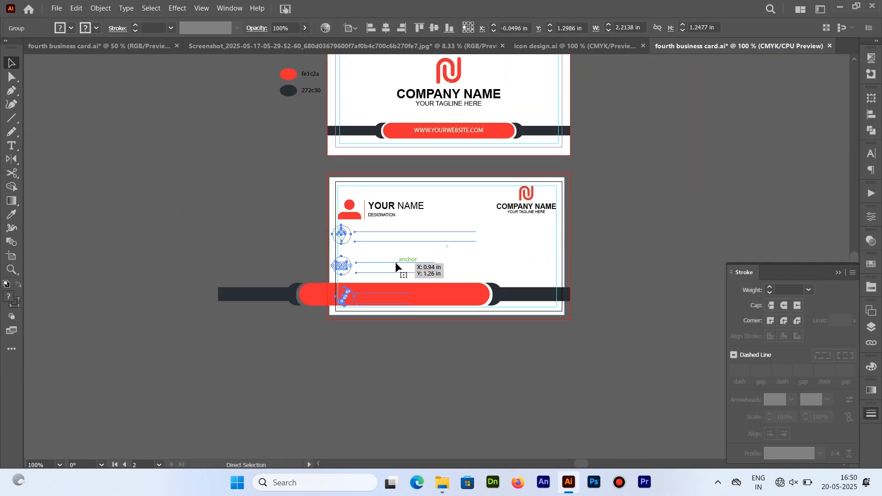
- Bring the contact block to the front, scale it to about 1.25 × 0.71 in and place it against the second card's left guide
right_click(396, 266)
mouse_move(432, 207)
click(658, 205)
key(ctrl+plus)
key(ctrl+plus)
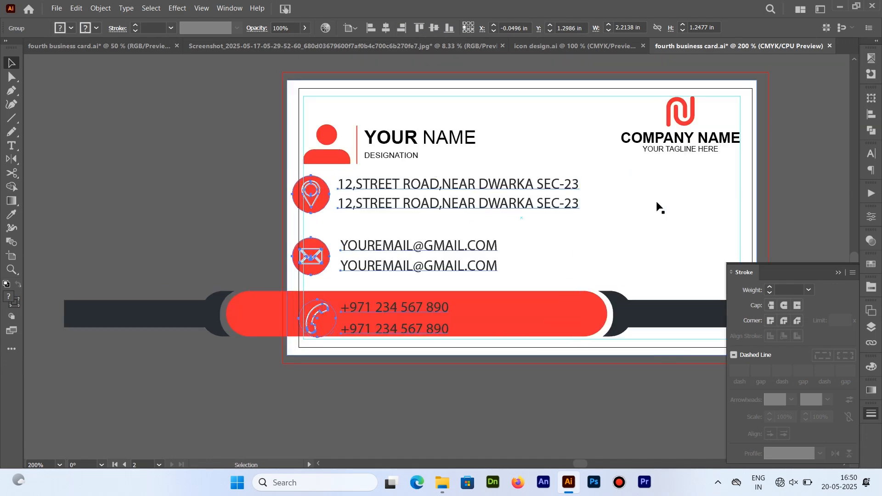
drag(588, 232, 469, 224)
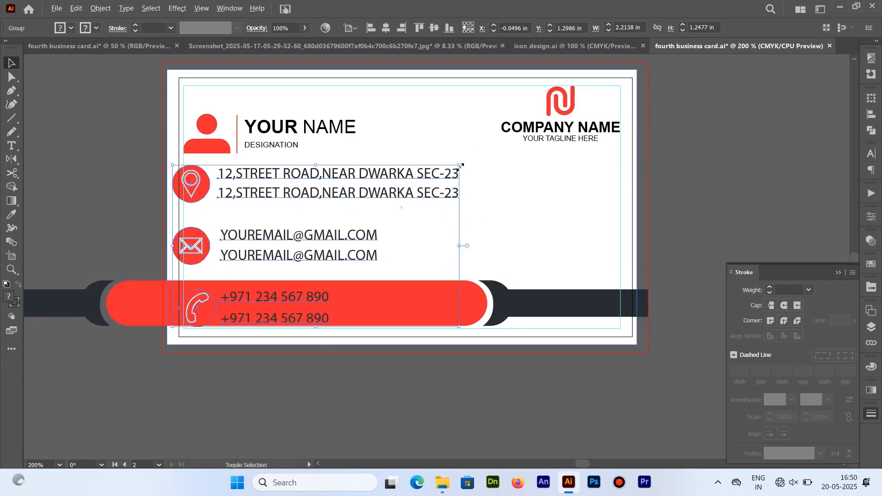
drag(459, 165, 397, 200)
drag(310, 251, 257, 265)
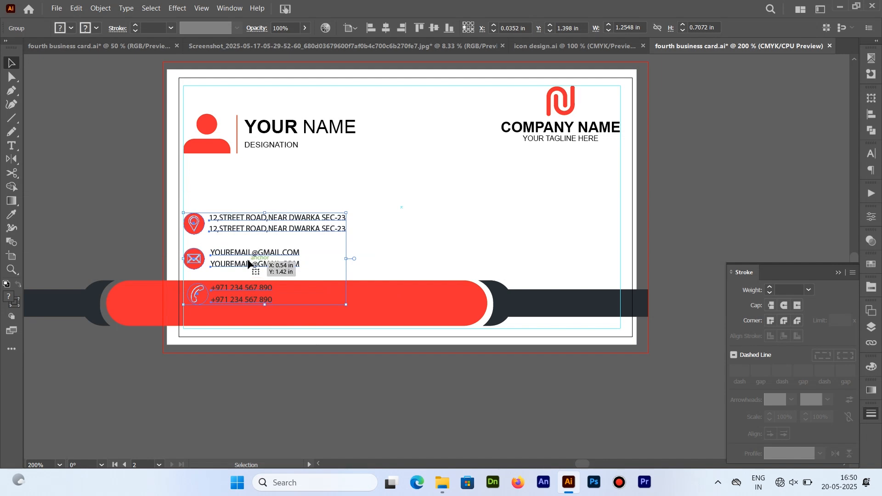
- Ungroup the contact block and align the left edges of the location, envelope and phone icons
right_click(248, 266)
click(116, 174)
click(116, 171)
click(194, 289)
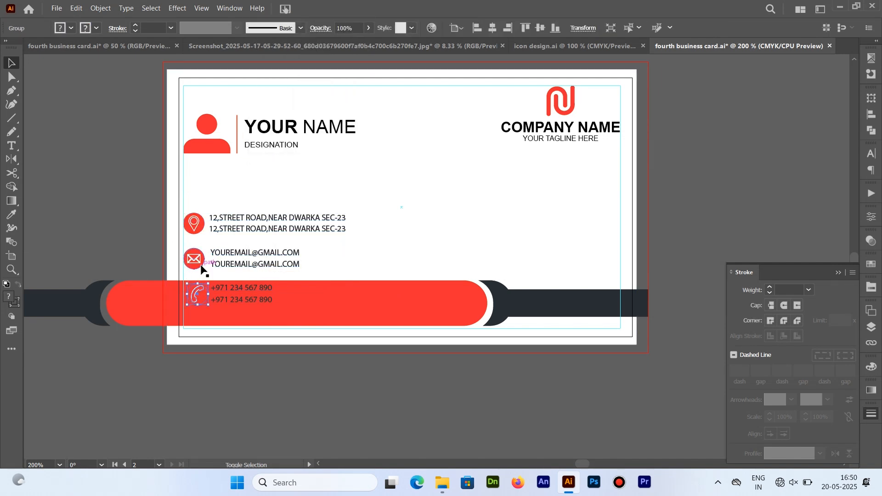
shift+click(200, 263)
shift+click(196, 225)
click(478, 29)
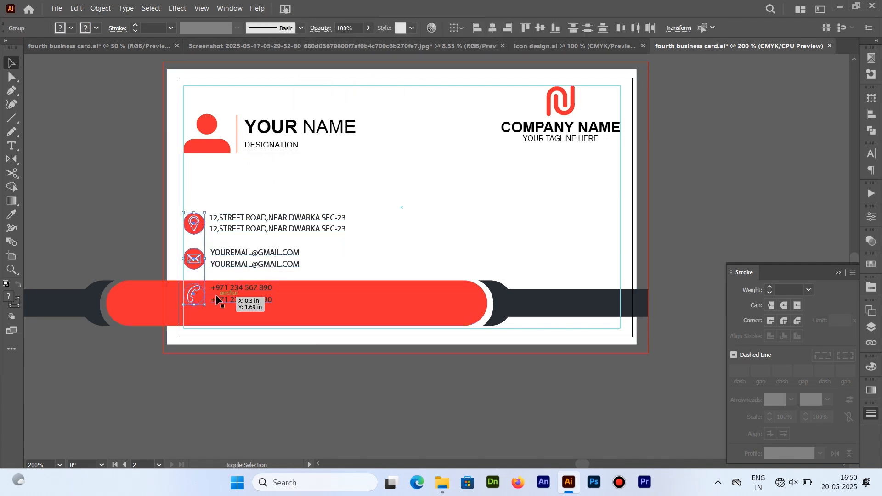
shift+click(242, 299)
click(141, 246)
- Left-align the address, e-mail and phone text pairs and group them with their three icons
click(219, 291)
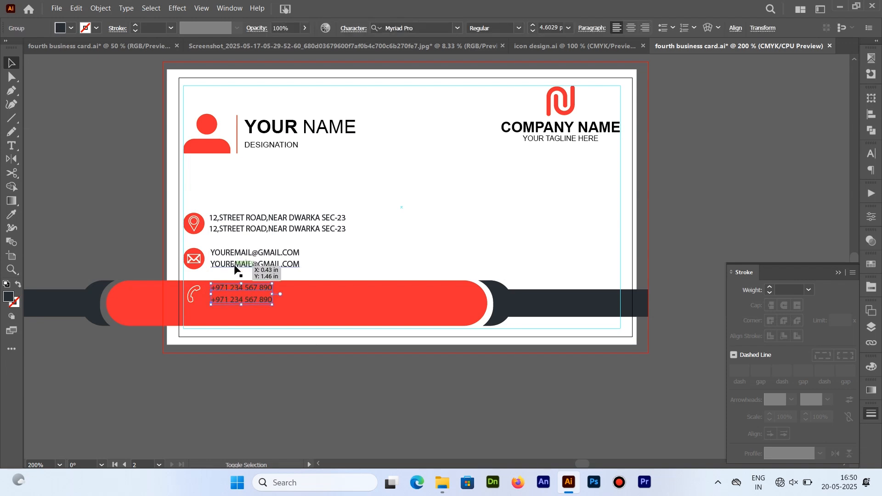
shift+click(235, 265)
shift+click(240, 228)
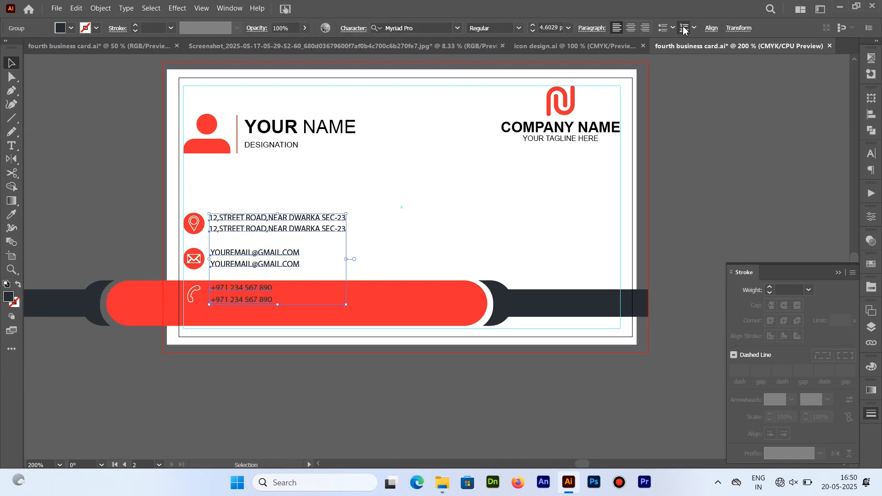
click(711, 29)
click(590, 62)
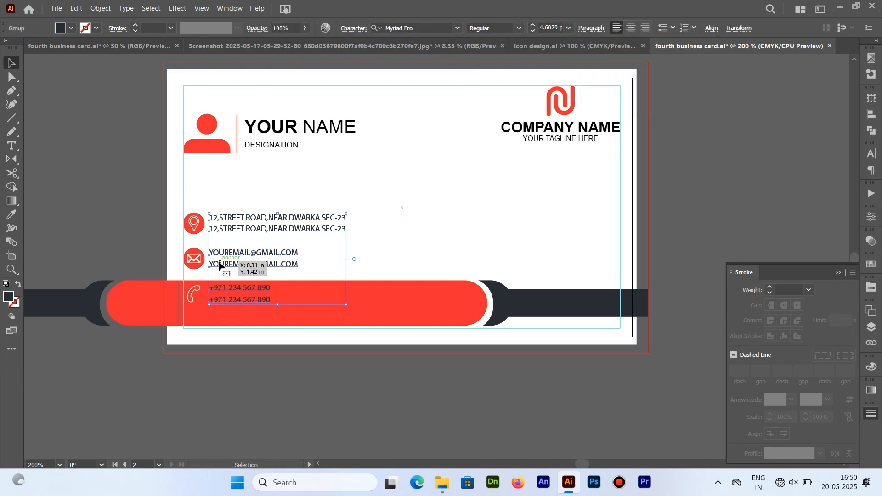
shift+click(194, 294)
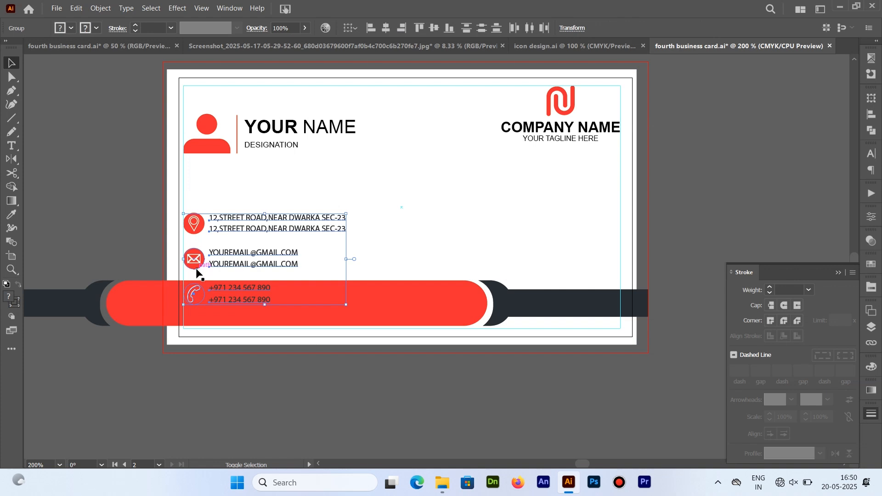
right_click(202, 232)
click(237, 366)
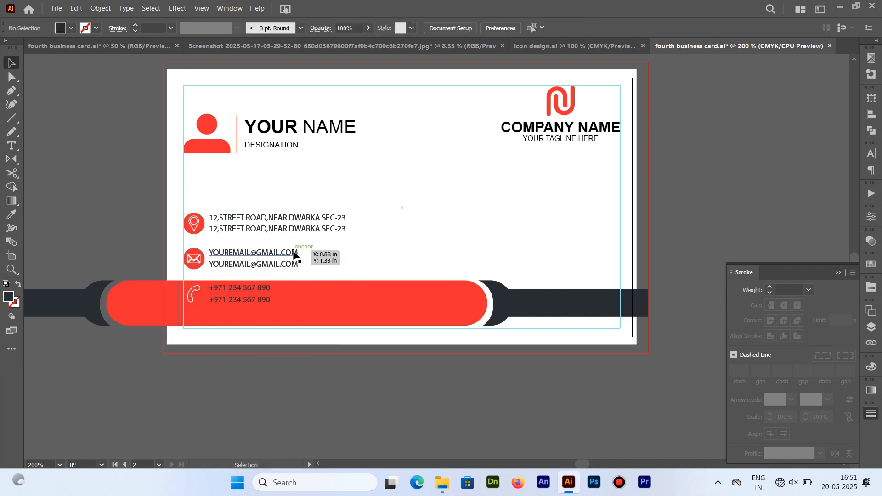
- Enlarge the grouped contact block to about 1.39 × 0.78 in and line its icons up with the second card's left guide
click(293, 255)
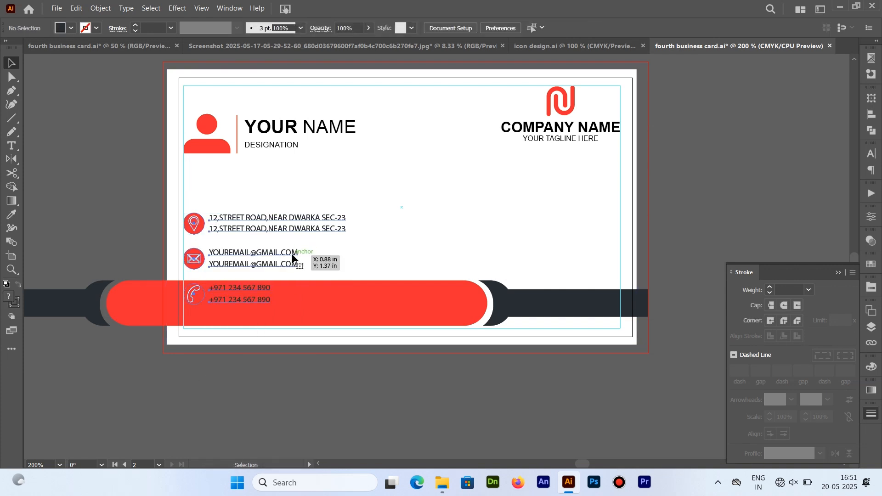
drag(346, 305, 368, 323)
drag(270, 272, 292, 258)
drag(391, 303, 295, 251)
drag(257, 280, 257, 290)
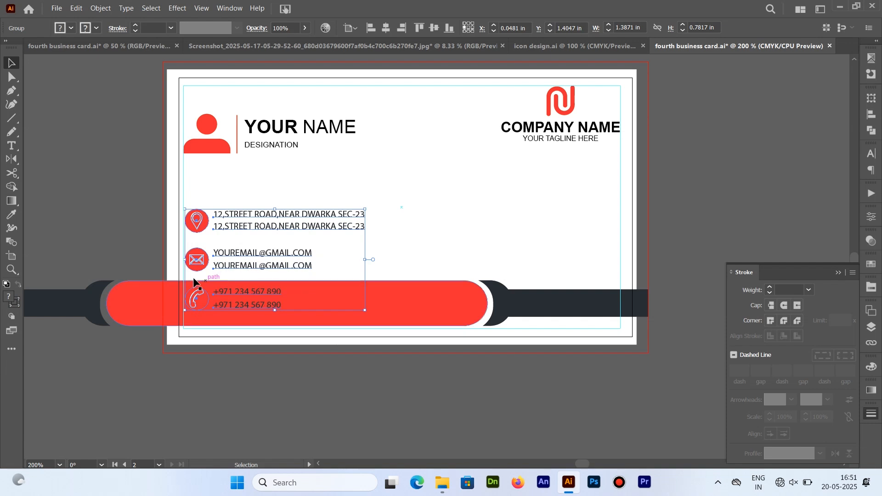
key(ctrl+equal)
key(ctrl+equal)
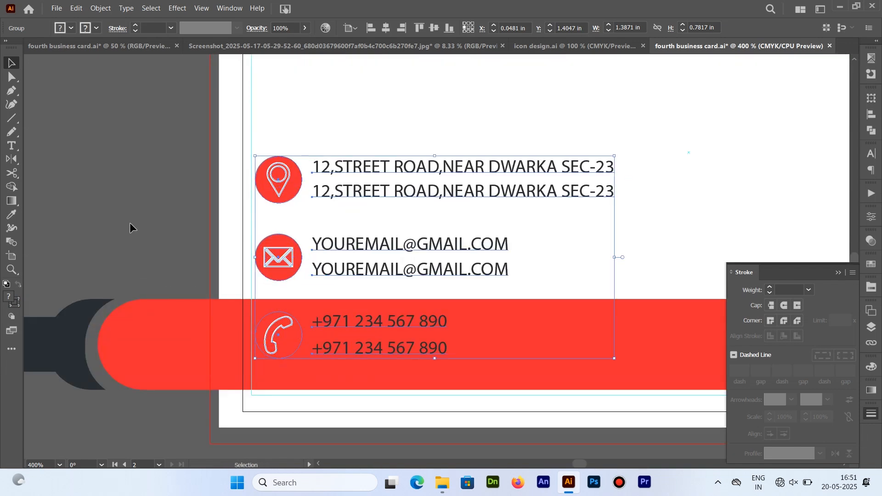
drag(296, 273, 293, 274)
click(155, 195)
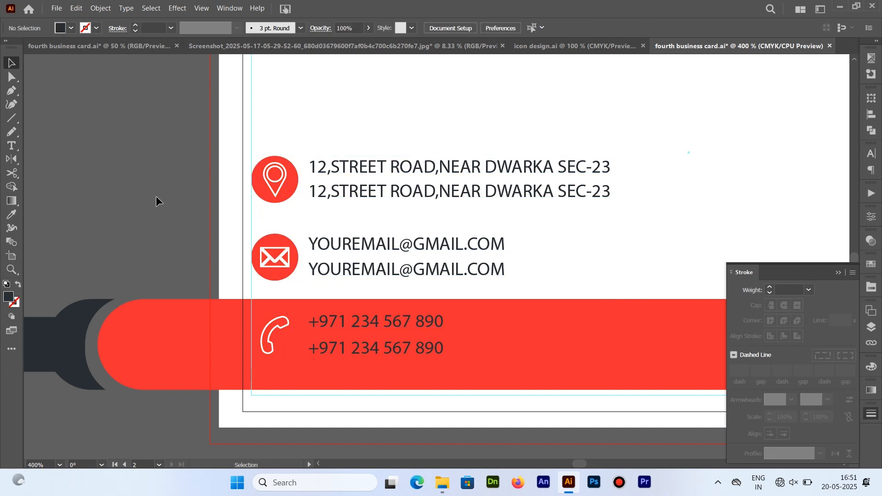
- Duplicate the first card's white full-bleed rectangle onto the second card so it fills the bleed area behind the content
key(ctrl+minus)
key(ctrl+minus)
key(ctrl+minus)
drag(566, 294, 428, 282)
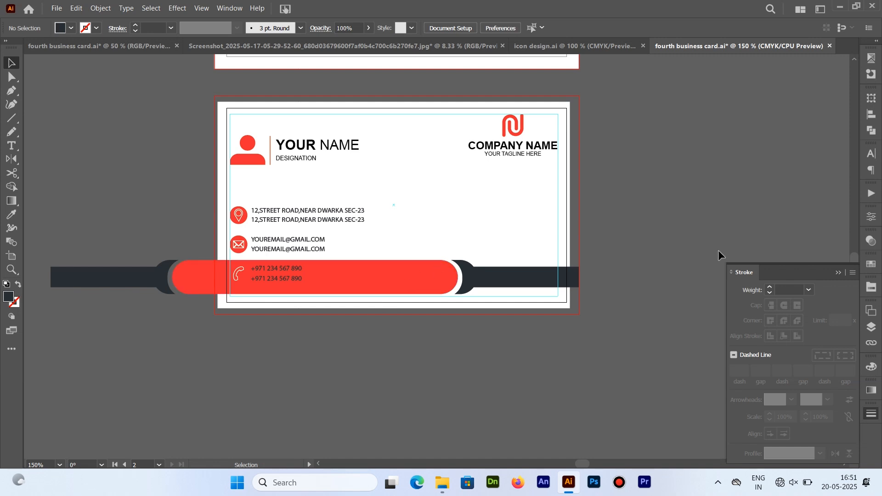
drag(292, 70, 299, 315)
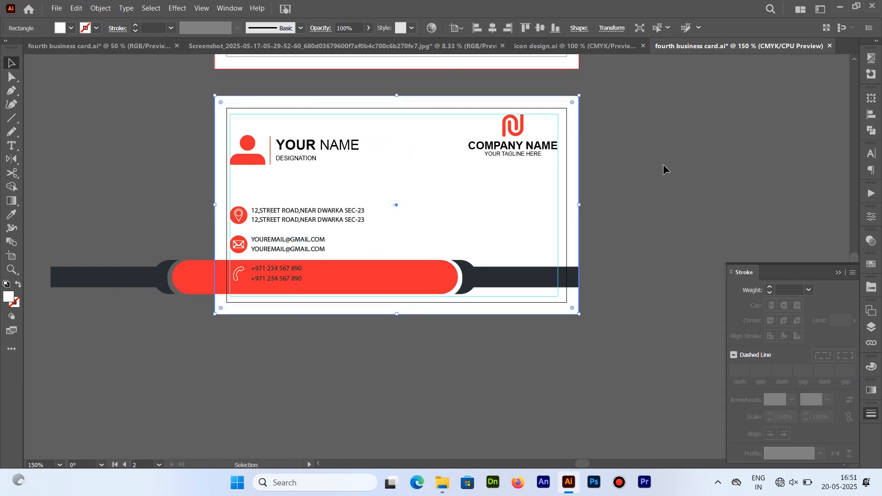
click(663, 164)
scroll(609, 200, right, 2)
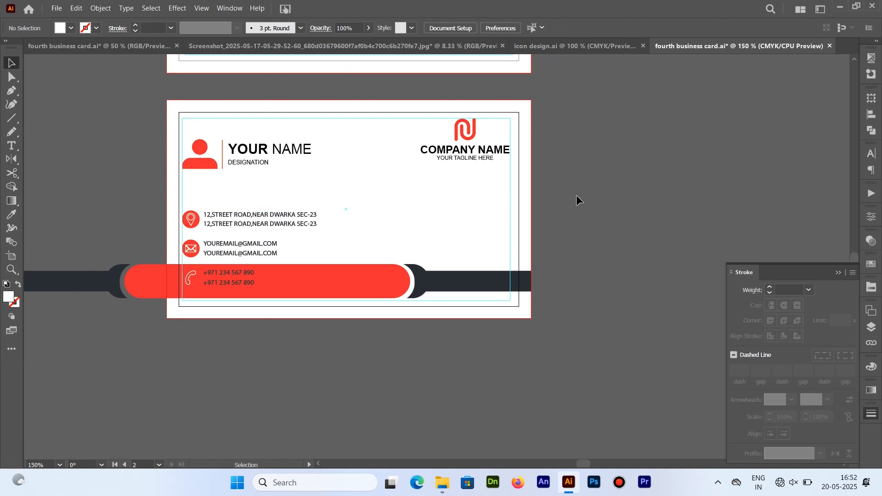
- Copy the QR code from the RGB fourth business card document and place it on the second card's dark bar at about 0.3 × 0.3 in
key(ctrl+minus)
key(ctrl+minus)
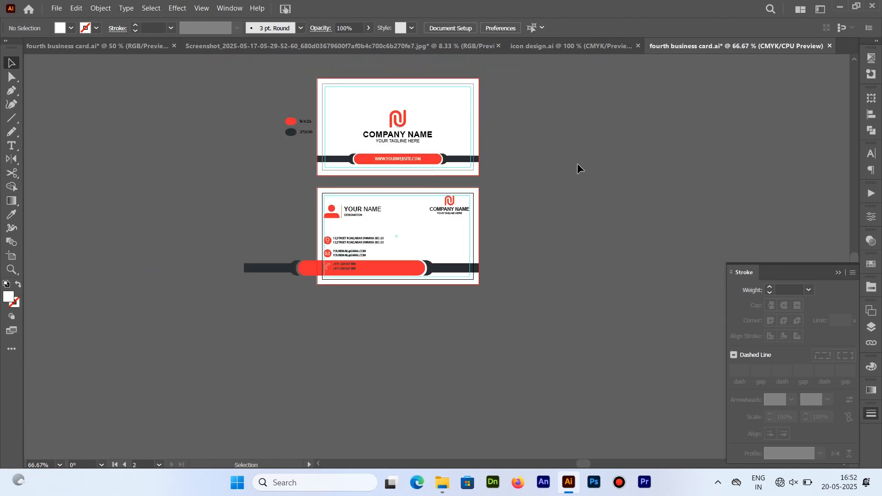
click(137, 45)
click(201, 312)
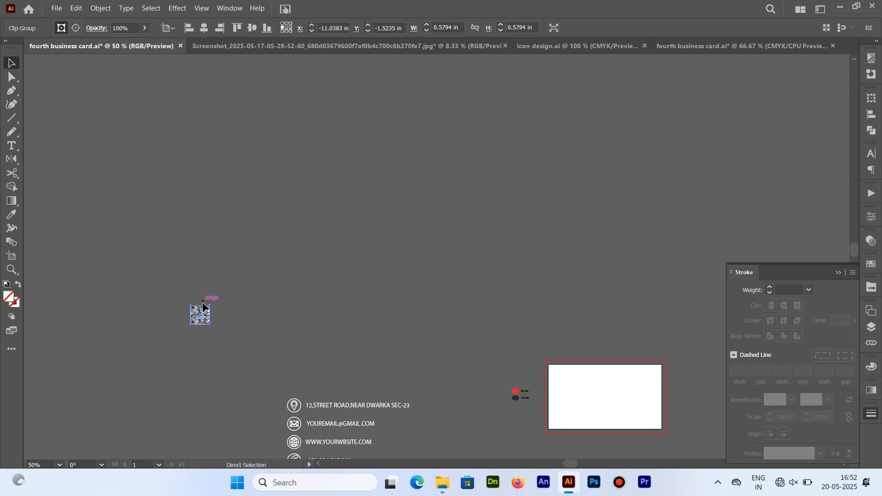
click(672, 51)
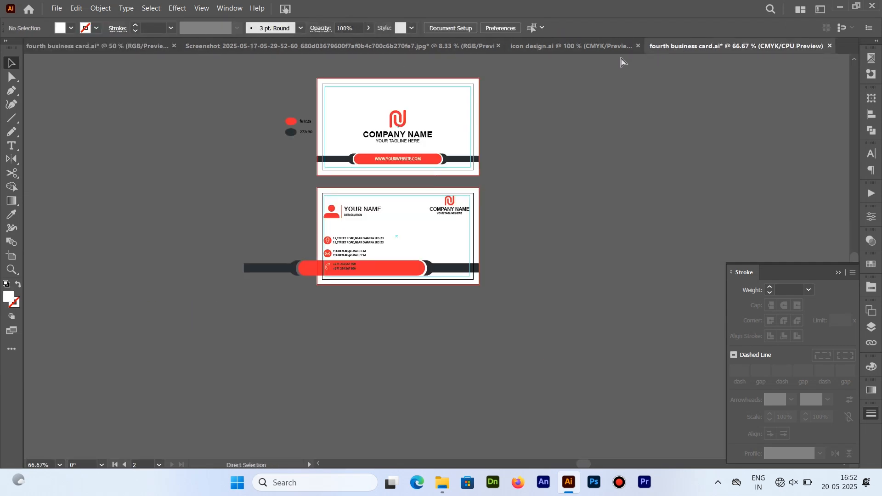
key(ctrl+f)
key(ctrl+=)
key(ctrl+=)
drag(601, 260, 489, 193)
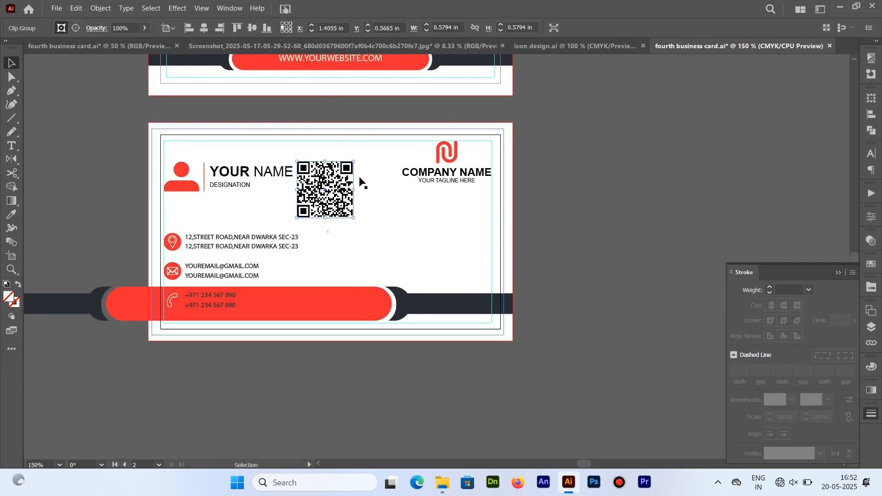
drag(354, 161, 465, 318)
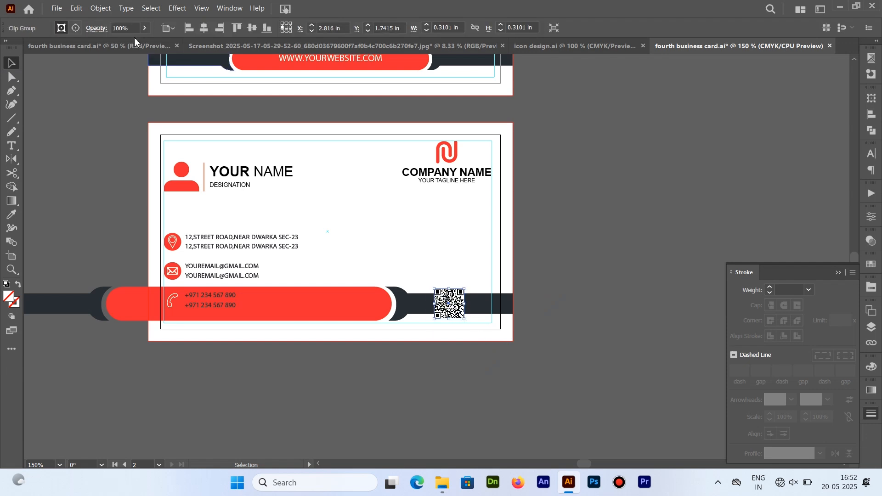
- Give the QR code's frame a dark outline with a stroke weight of 0.5 pt
click(768, 288)
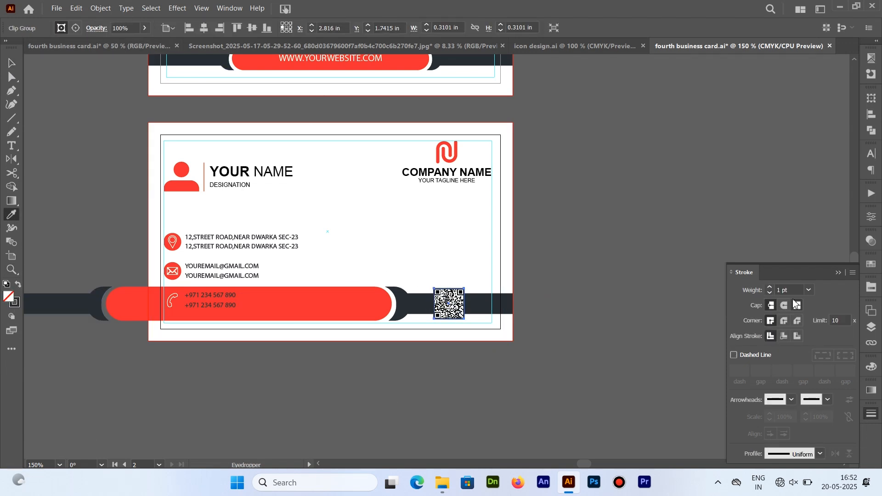
click(11, 69)
click(649, 298)
key(ctrl+plus)
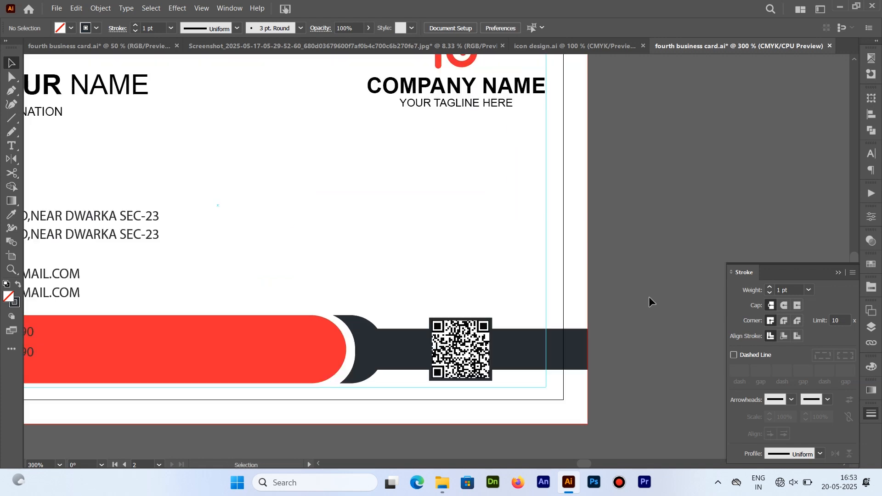
click(483, 319)
click(769, 293)
click(769, 293)
click(695, 288)
key(ctrl+minus)
key(ctrl+minus)
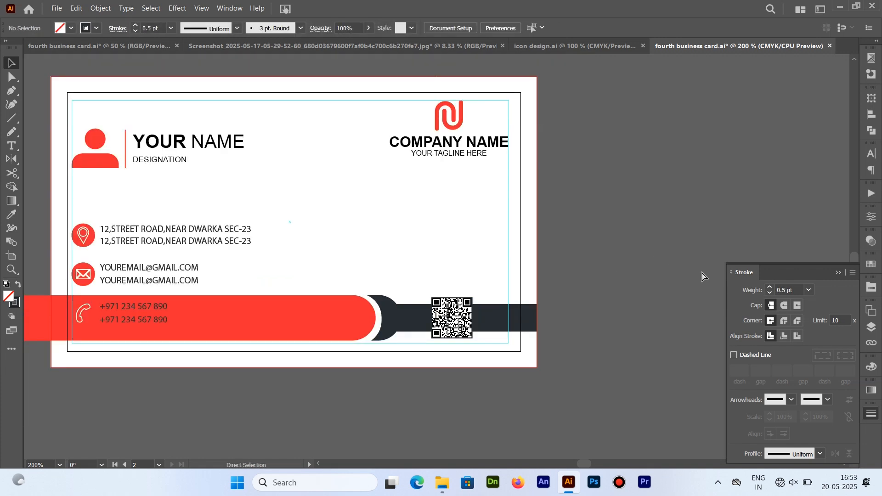
click(454, 302)
shift+click(473, 305)
shift+click(469, 129)
click(457, 315)
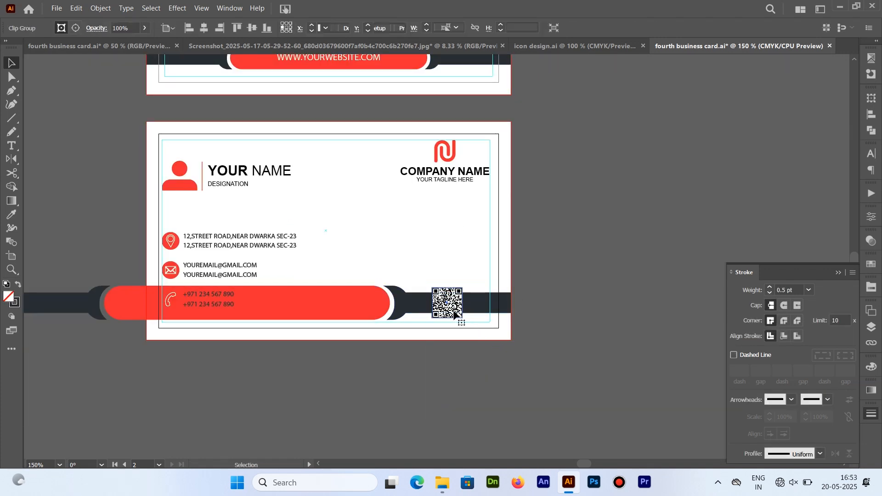
shift+click(476, 306)
click(571, 326)
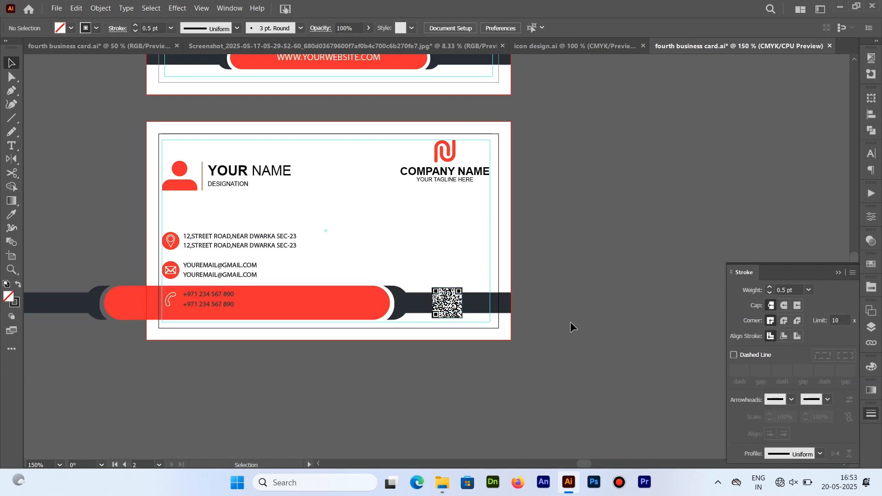
- Copy the second card's white full-bleed rectangle and paste it in front of itself
key(ctrl+minus)
key(ctrl+minus)
click(313, 235)
click(76, 9)
click(123, 60)
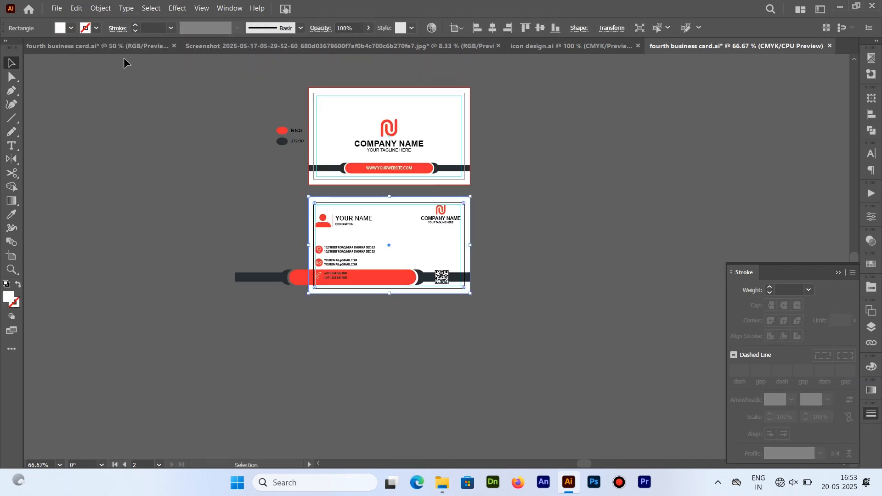
drag(271, 198, 445, 305)
right_click(428, 242)
click(528, 261)
click(528, 261)
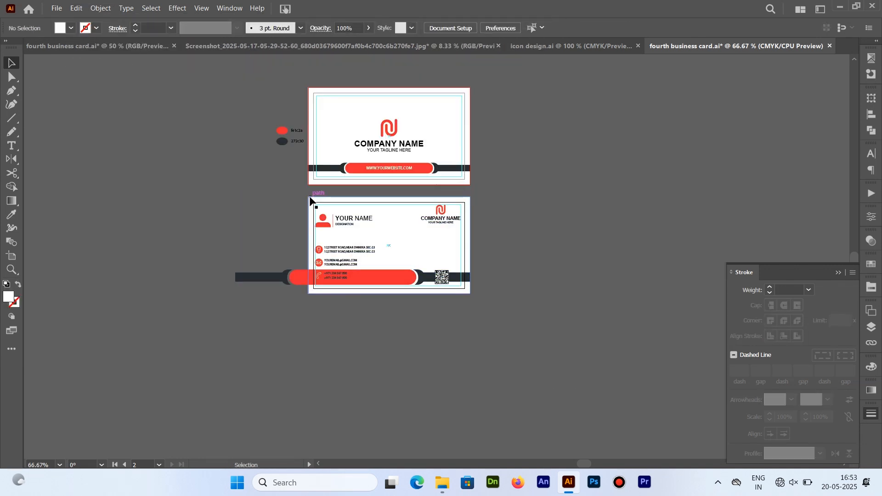
click(310, 197)
click(76, 8)
click(120, 86)
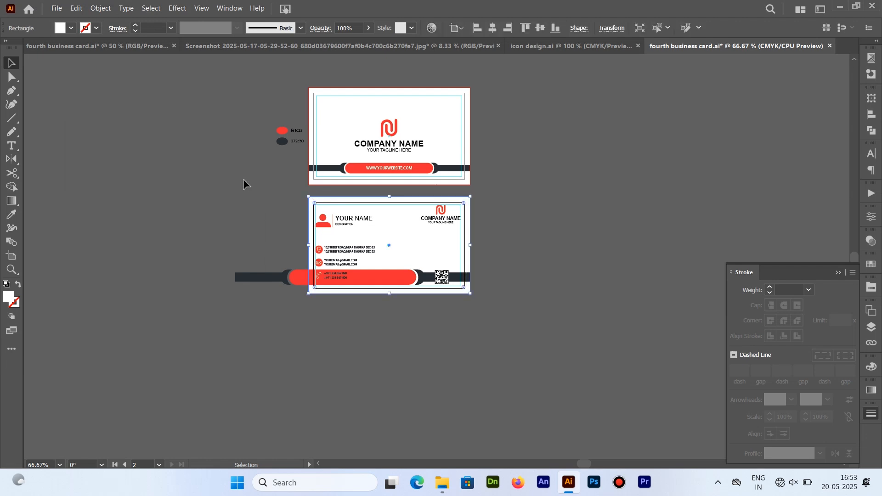
key(ctrl+plus)
key(ctrl+plus)
click(76, 8)
click(120, 86)
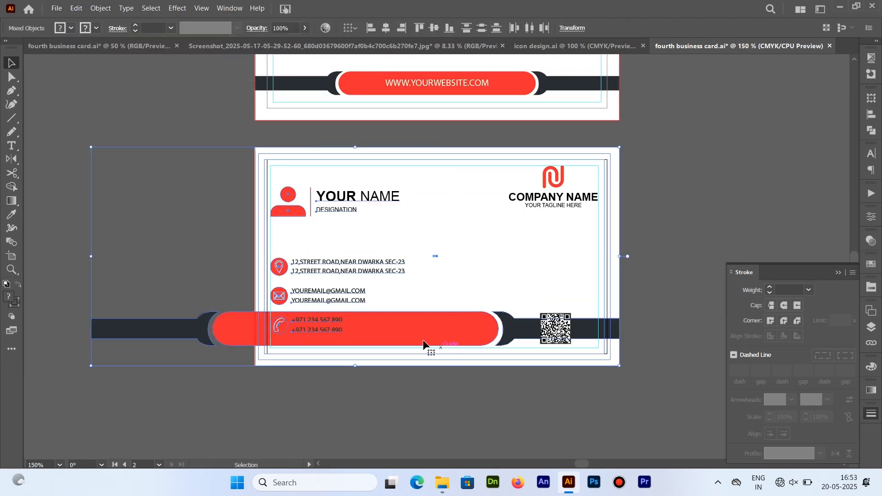
- Try to use the pasted rectangle to crop the second card's overhanging bar, and undo the changes
right_click(332, 335)
click(383, 247)
click(500, 255)
click(742, 231)
key(ctrl+z)
key(ctrl+z)
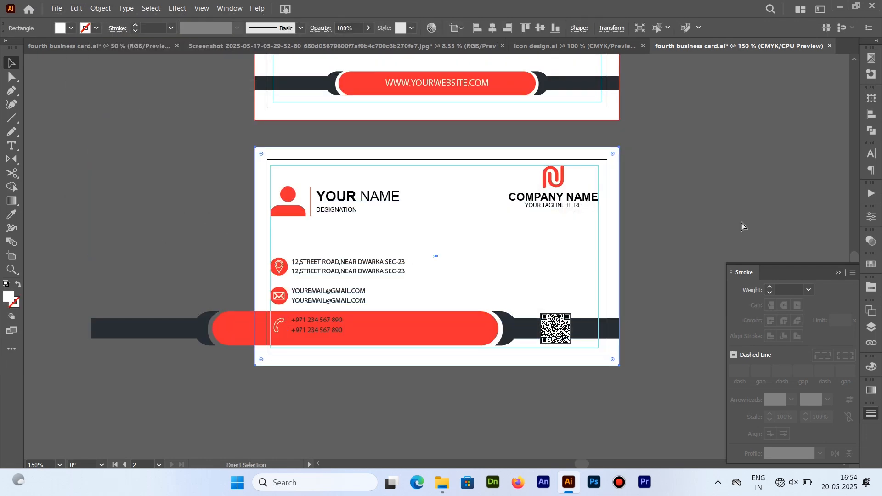
- Copy the second card's white full-bleed rectangle again and undo a trial move of it
click(741, 225)
click(618, 155)
click(76, 8)
click(103, 61)
click(221, 131)
drag(338, 148, 165, 143)
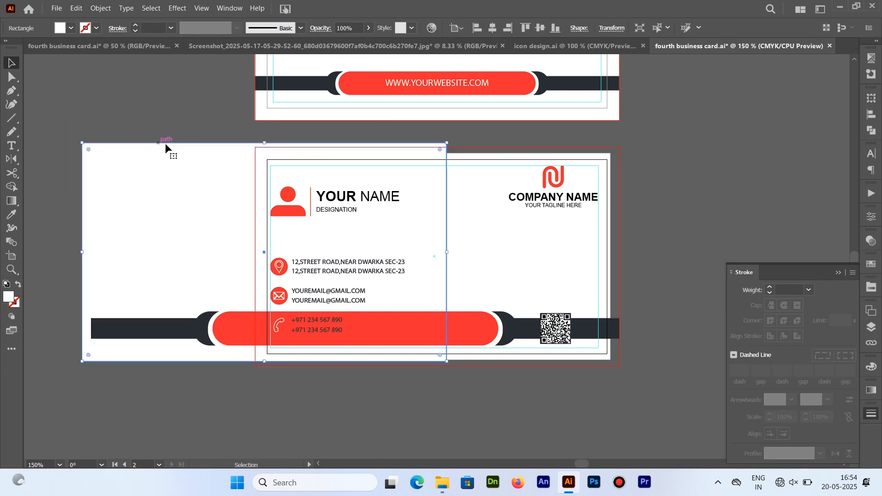
key(ctrl+z)
- Clip the second card's overhanging bars to the bleed area with a clipping mask made from a pasted, frontmost copy of the rectangle
click(76, 9)
click(122, 86)
right_click(260, 148)
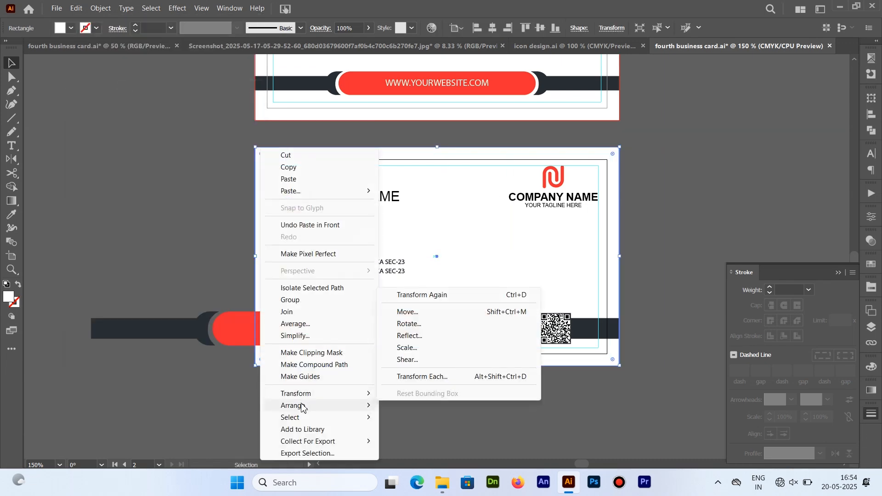
mouse_move(301, 406)
click(405, 406)
drag(151, 198, 321, 322)
right_click(374, 252)
click(449, 195)
click(649, 225)
- Collapse the Stroke panel, show both cards in full screen mode and select the fe1c2a and 272c30 colour reference group
drag(649, 228, 526, 371)
key(ctrl+minus)
click(839, 272)
key(f)
key(f)
mouse_move(549, 315)
mouse_down()
mouse_move(583, 390)
mouse_move(582, 374)
mouse_up()
key(ctrl+plus)
click(200, 138)
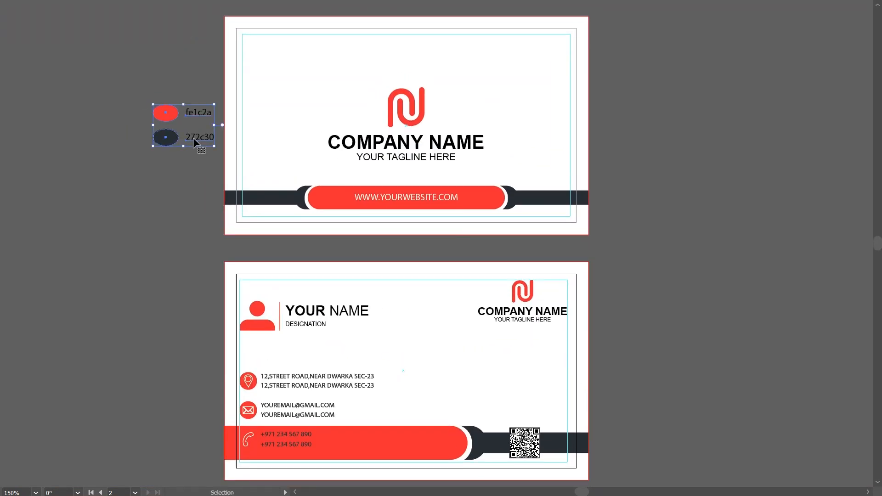
- Move the colour reference group down beside the gap between the cards and inspect both card designs up close
drag(200, 137, 196, 256)
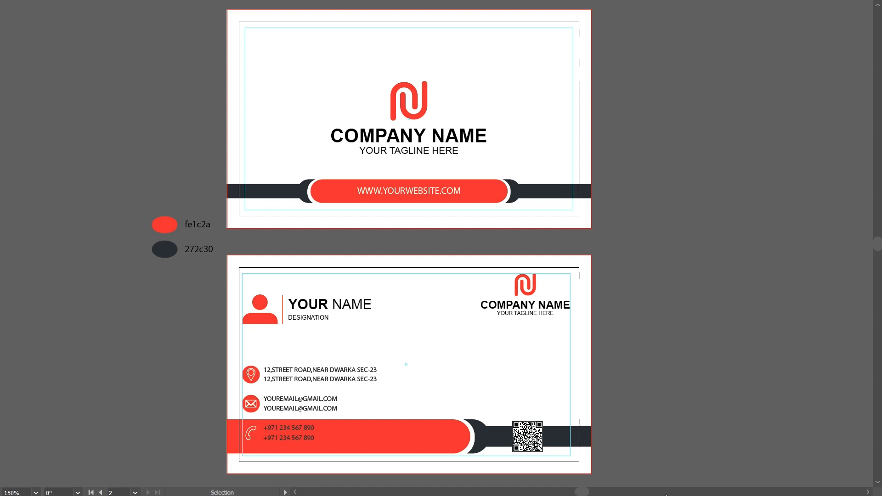
drag(526, 436, 578, 354)
key(ctrl+plus)
click(173, 133)
key(ctrl+plus)
drag(399, 231, 409, 238)
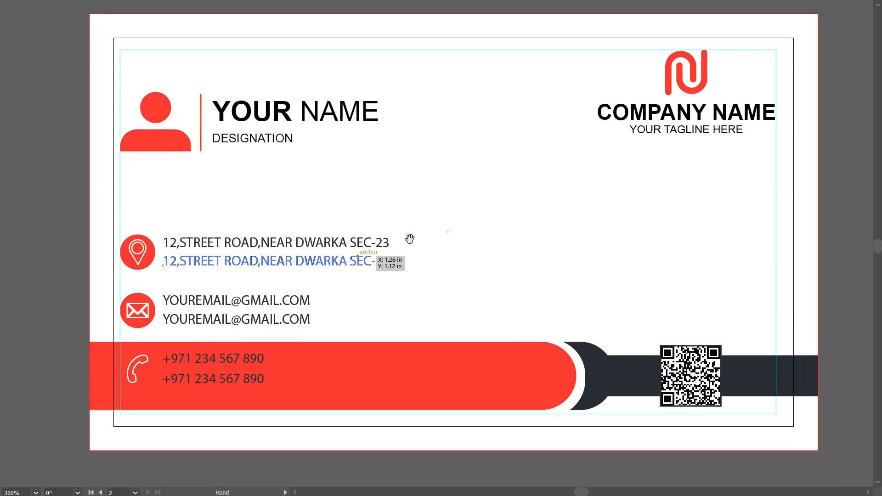
drag(603, 138, 578, 483)
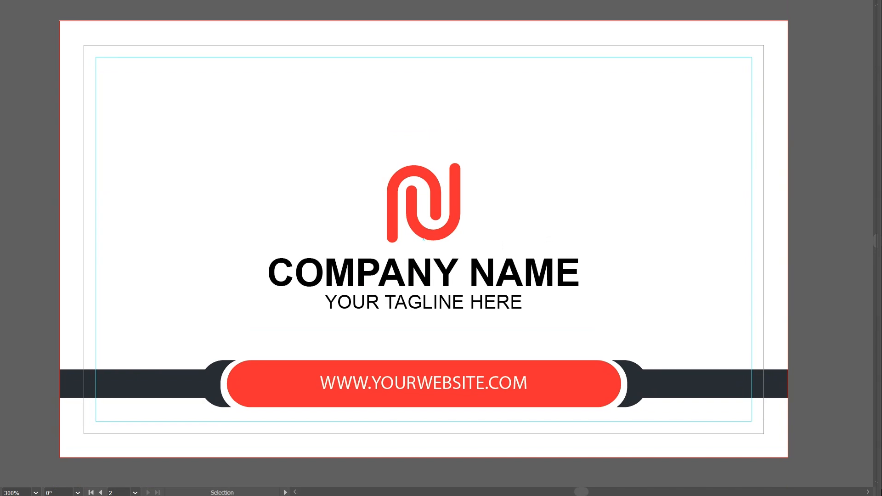
key(ctrl+minus)
key(ctrl+minus)
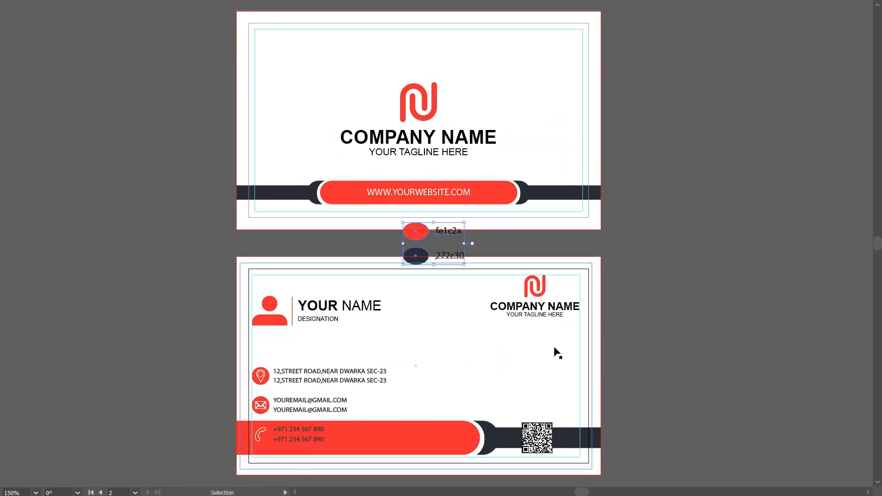
- Exit full screen mode and move the colour reference group far off to the left of both artboards
drag(166, 236, 166, 237)
key(f)
key(ctrl+minus)
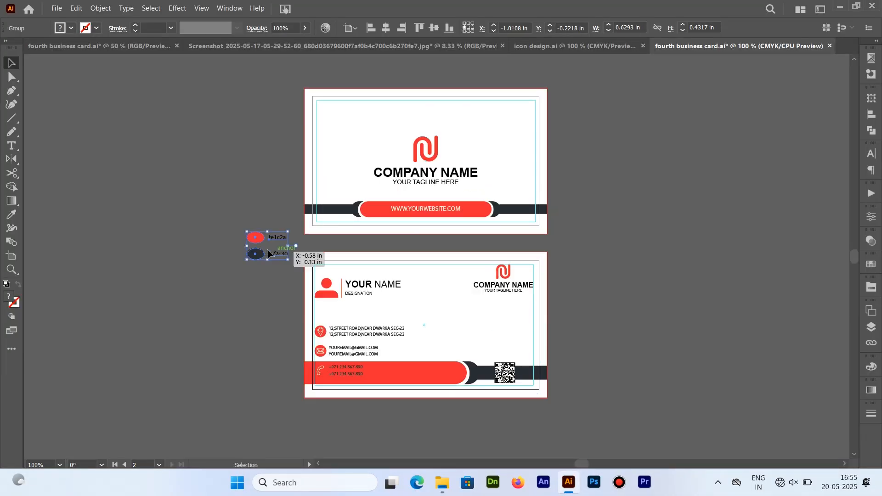
scroll(223, 261, left, 5)
drag(220, 227, 47, 212)
drag(441, 319, 257, 328)
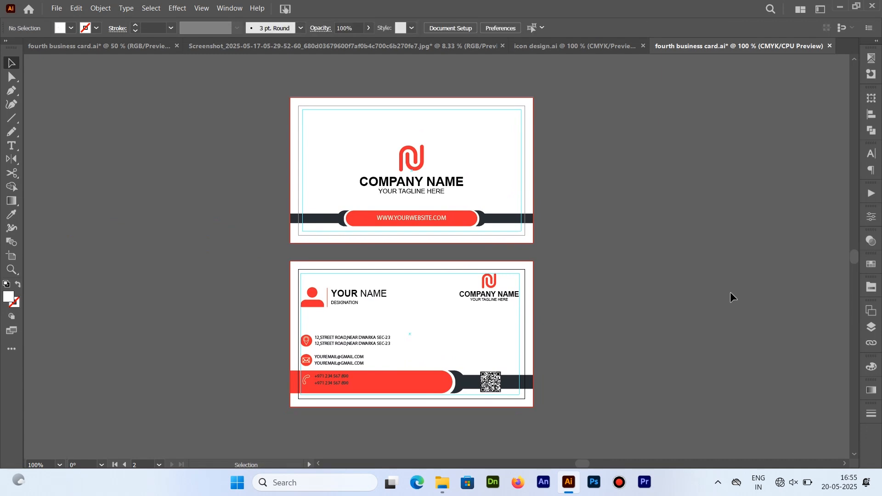